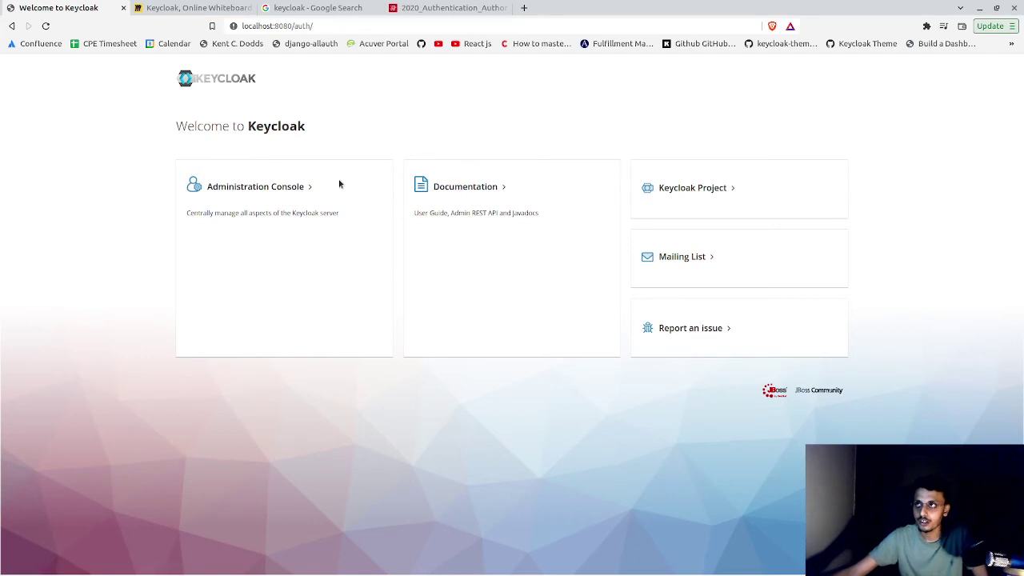
- Open the Administration Console and sign in using the saved admin credentials from autofill
{"action": "left_click", "coordinate": [235, 195]}
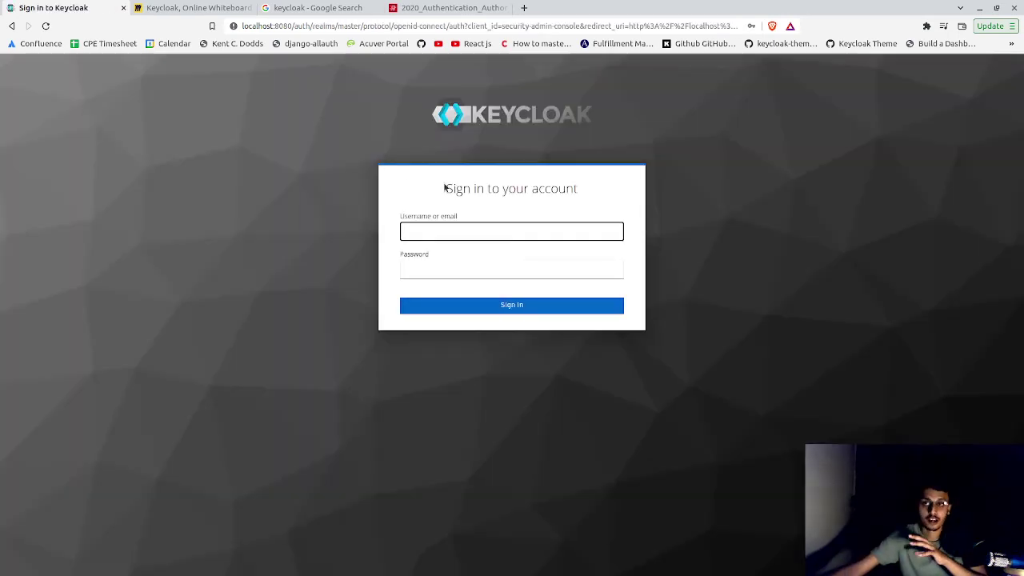
{"action": "left_click", "coordinate": [466, 235]}
{"action": "left_click", "coordinate": [469, 252]}
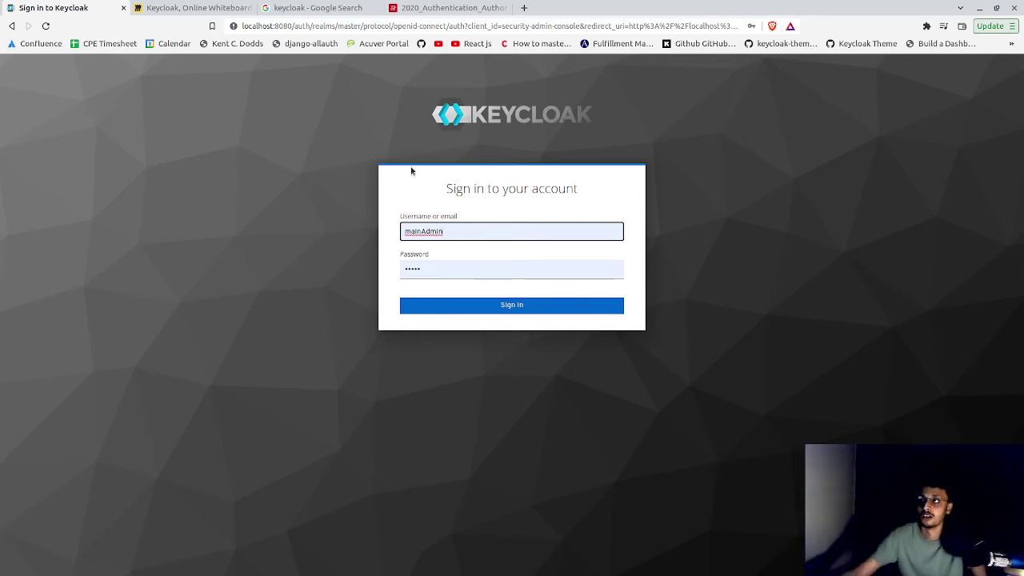
{"action": "double_click", "coordinate": [454, 228]}
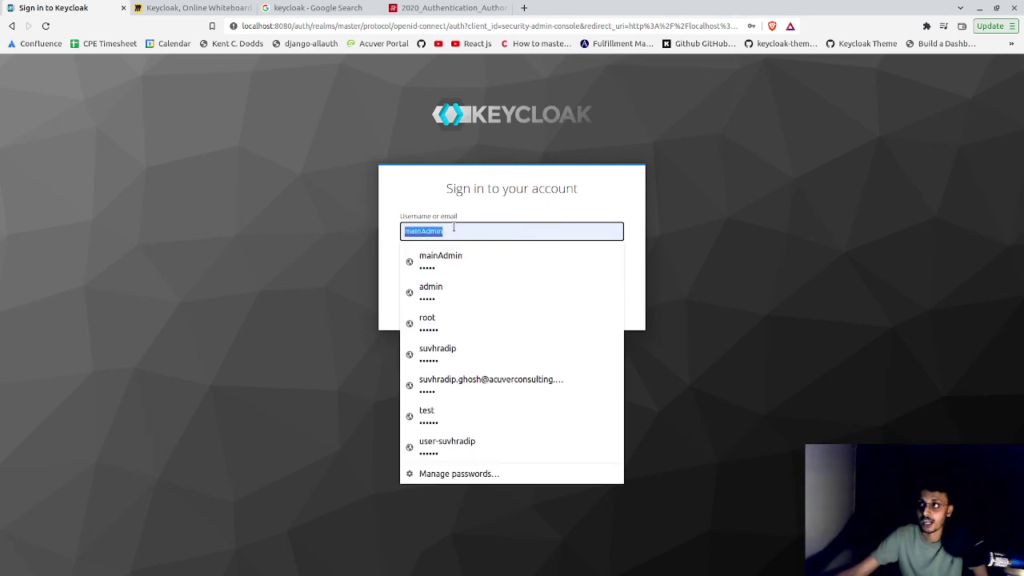
{"action": "left_click", "coordinate": [392, 220]}
{"action": "left_click", "coordinate": [444, 273]}
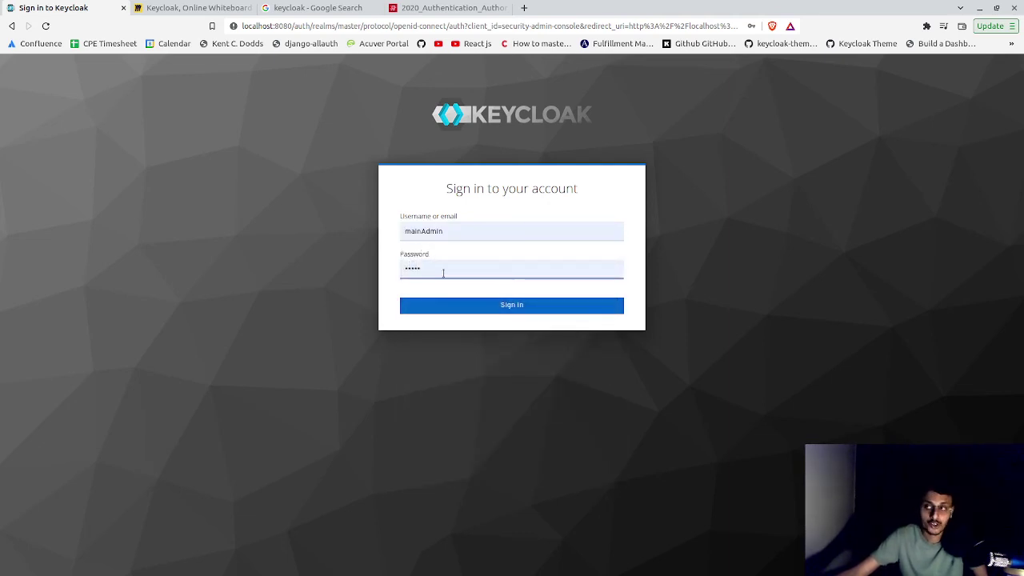
{"action": "left_click", "coordinate": [457, 302]}
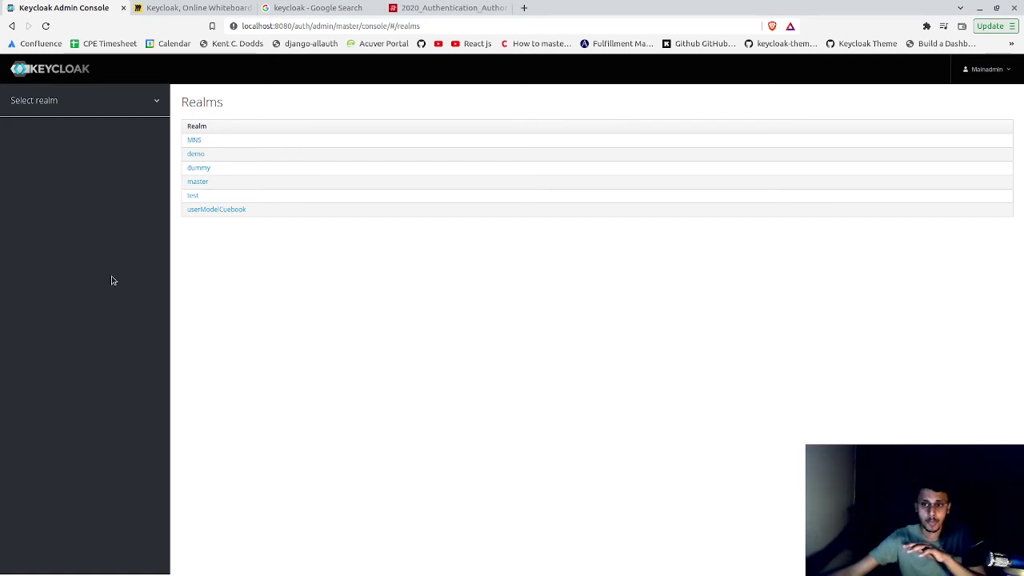
- Add a new realm with the name NeuralTech and create it
{"action": "left_click", "coordinate": [195, 197]}
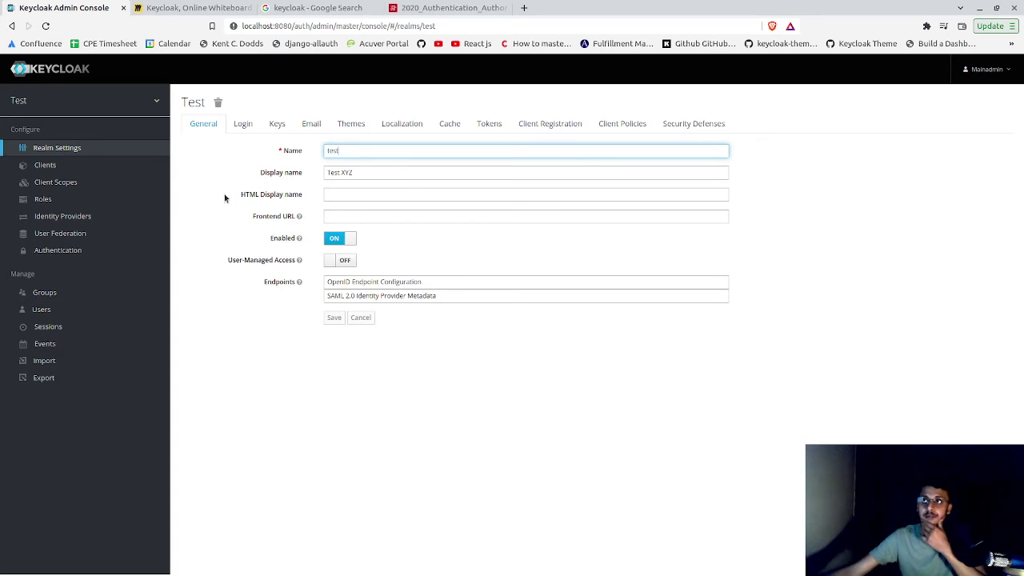
{"action": "mouse_move", "coordinate": [136, 112]}
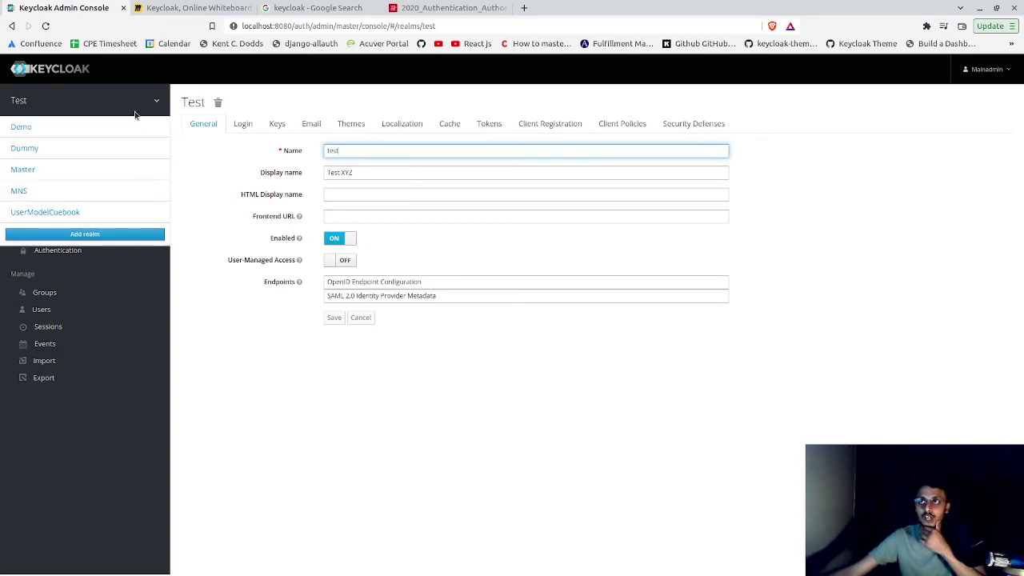
{"action": "left_click", "coordinate": [128, 234]}
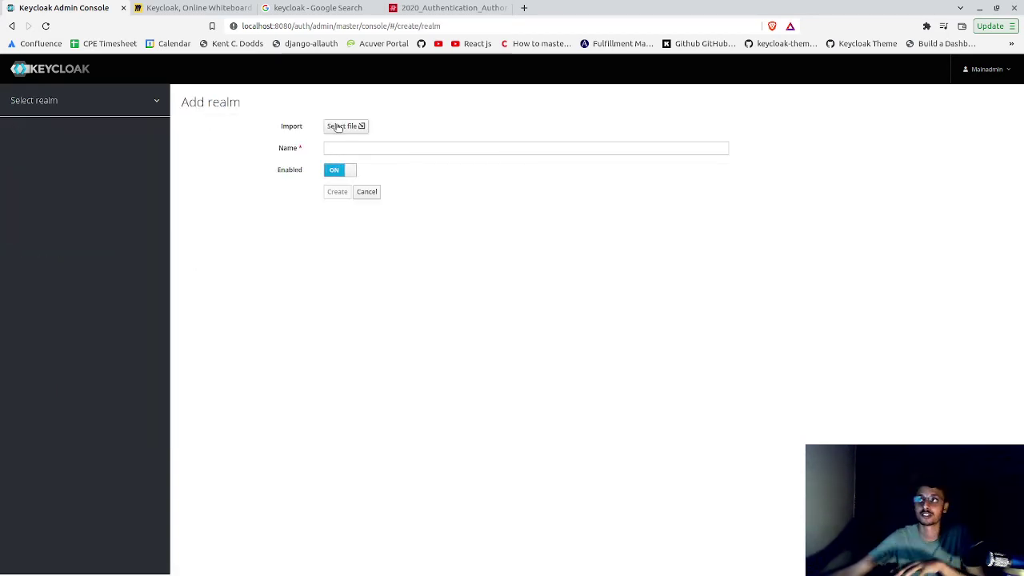
{"action": "left_click", "coordinate": [364, 146]}
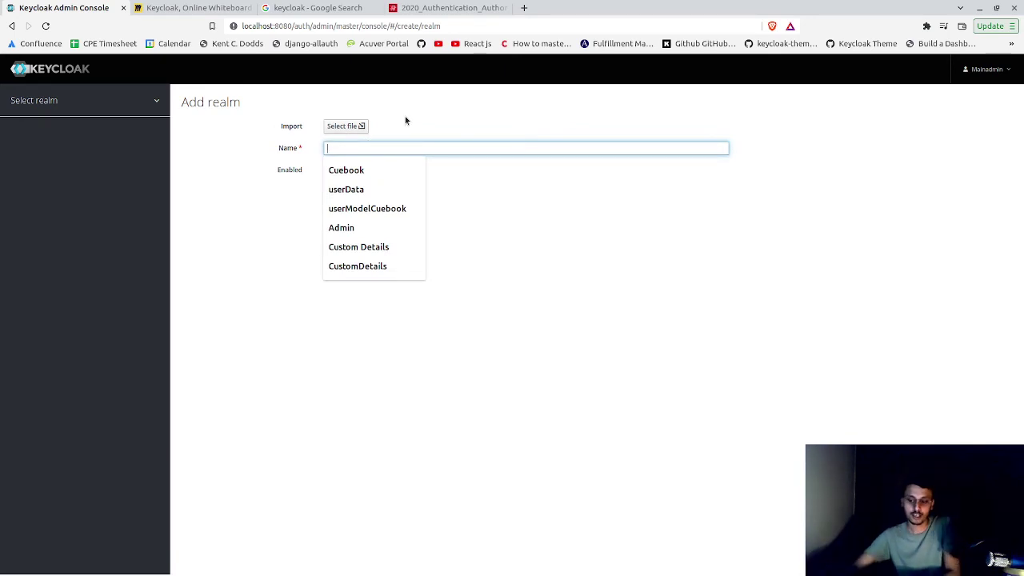
{"action": "type", "text": "Neura"}
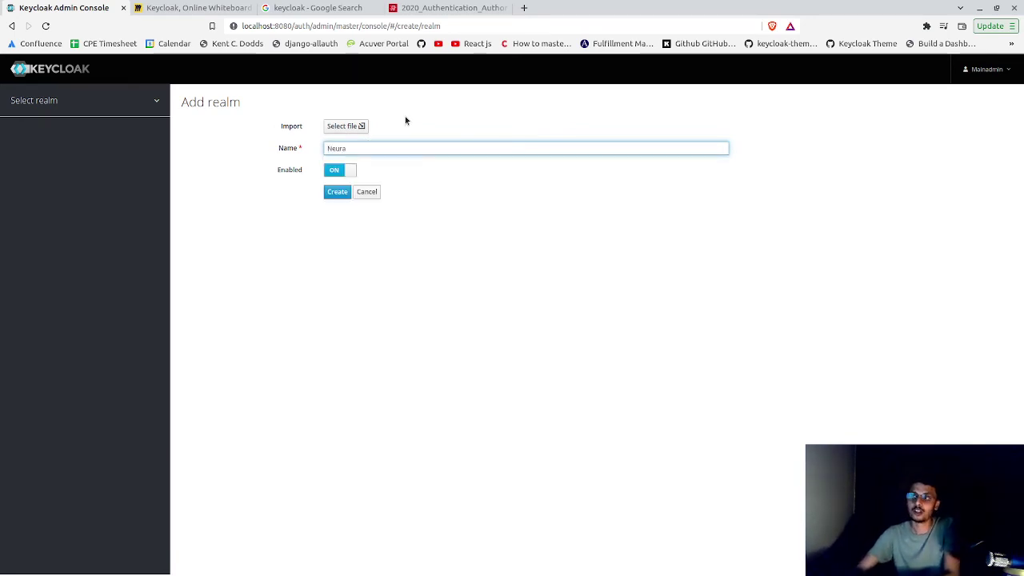
{"action": "type", "text": "lTech"}
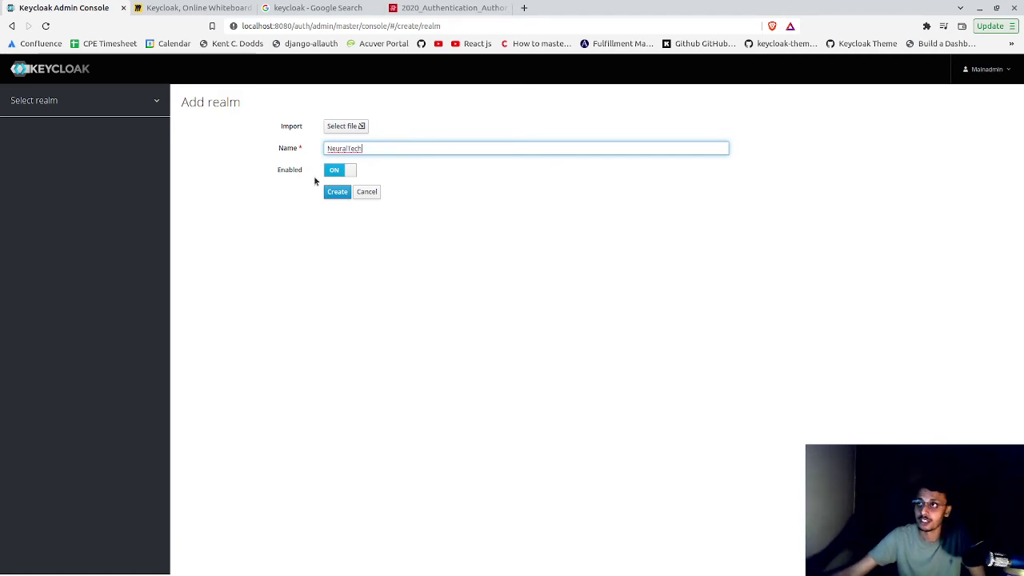
{"action": "left_click", "coordinate": [330, 195]}
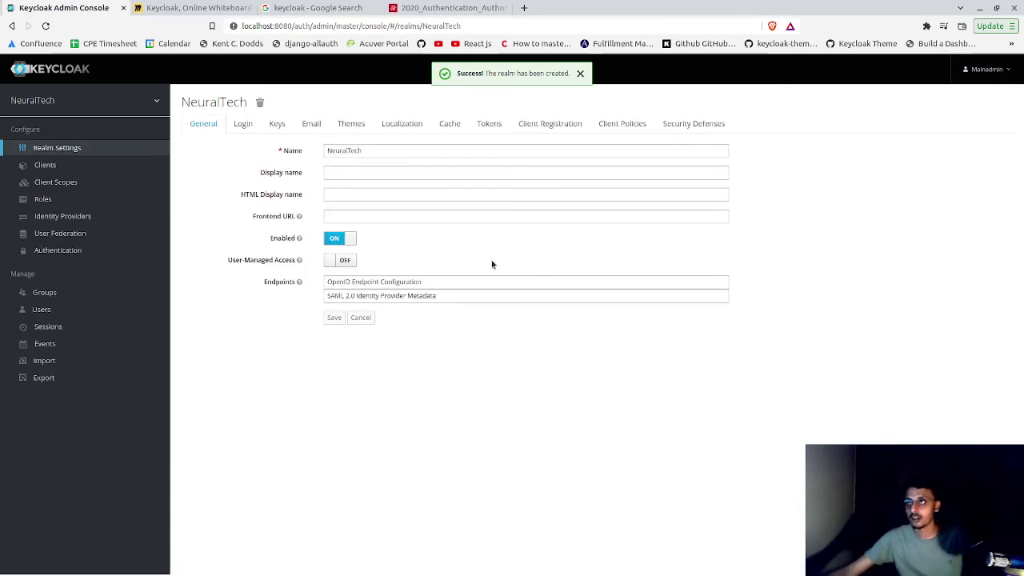
- Leave the display name empty, try the Login toggles, switch user registration back off, then view Keys
{"action": "left_click", "coordinate": [339, 174]}
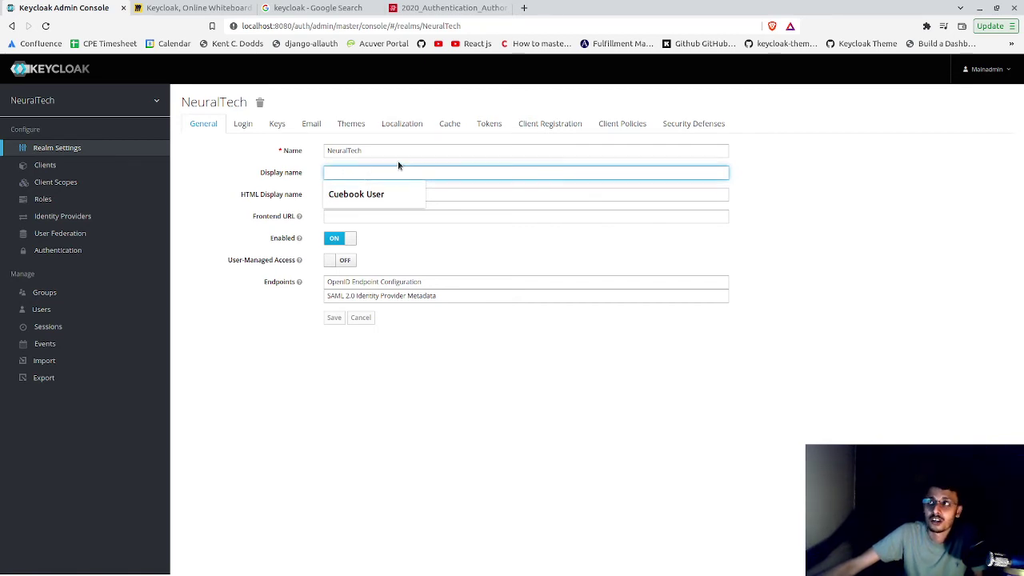
{"action": "left_click", "coordinate": [315, 169]}
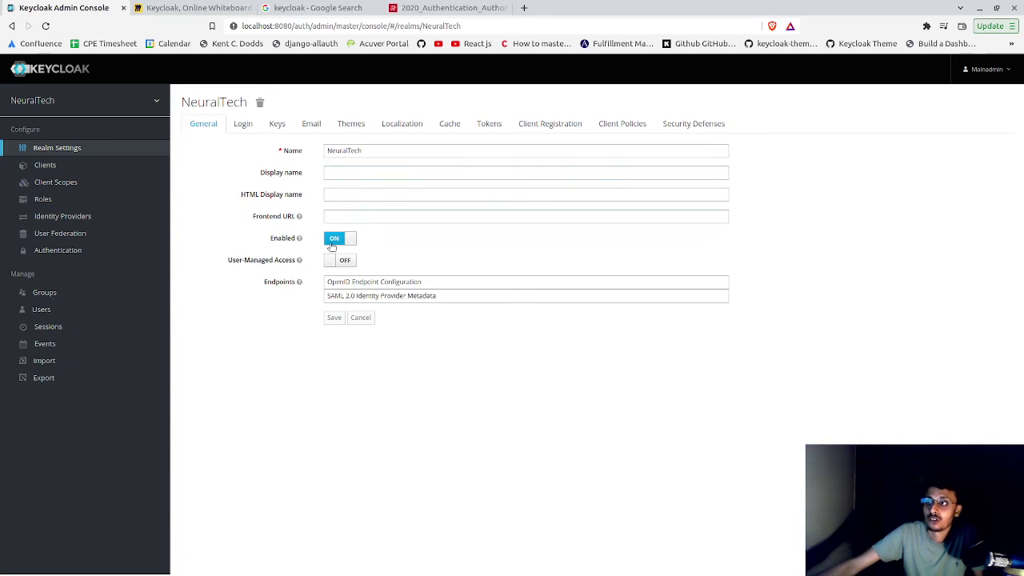
{"action": "left_click", "coordinate": [245, 125]}
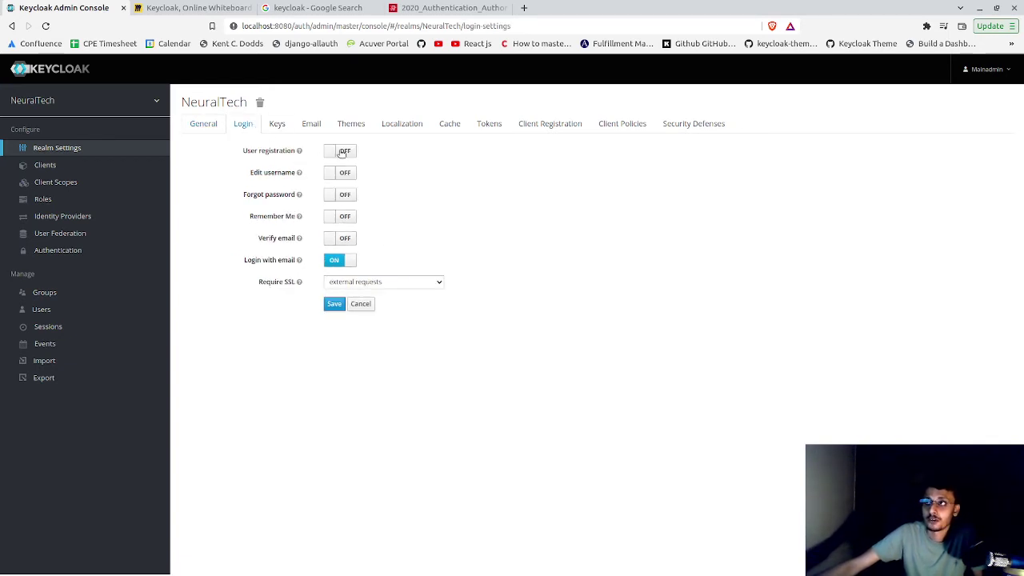
{"action": "left_click", "coordinate": [337, 153]}
{"action": "left_click", "coordinate": [344, 176]}
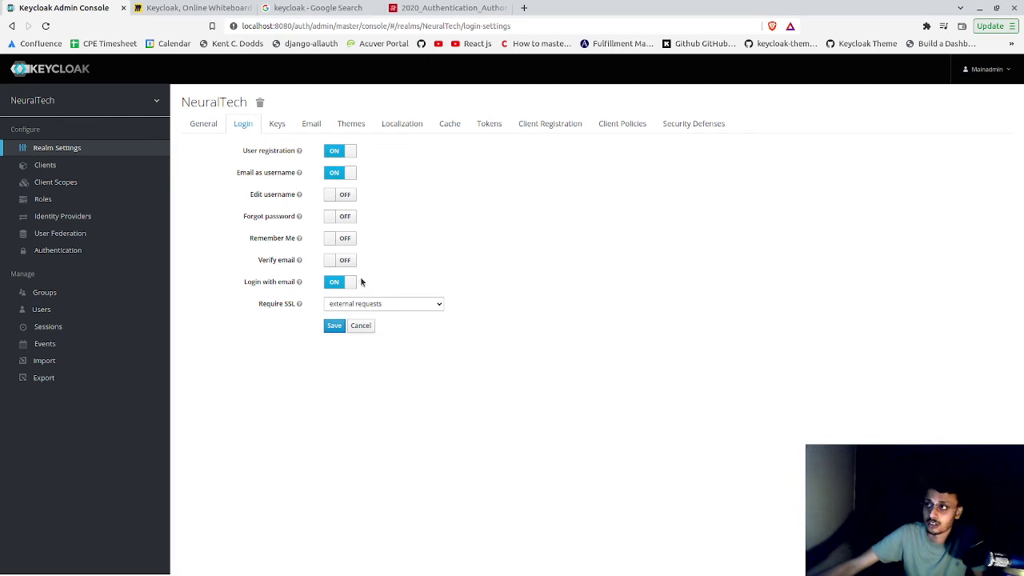
{"action": "left_click", "coordinate": [336, 151]}
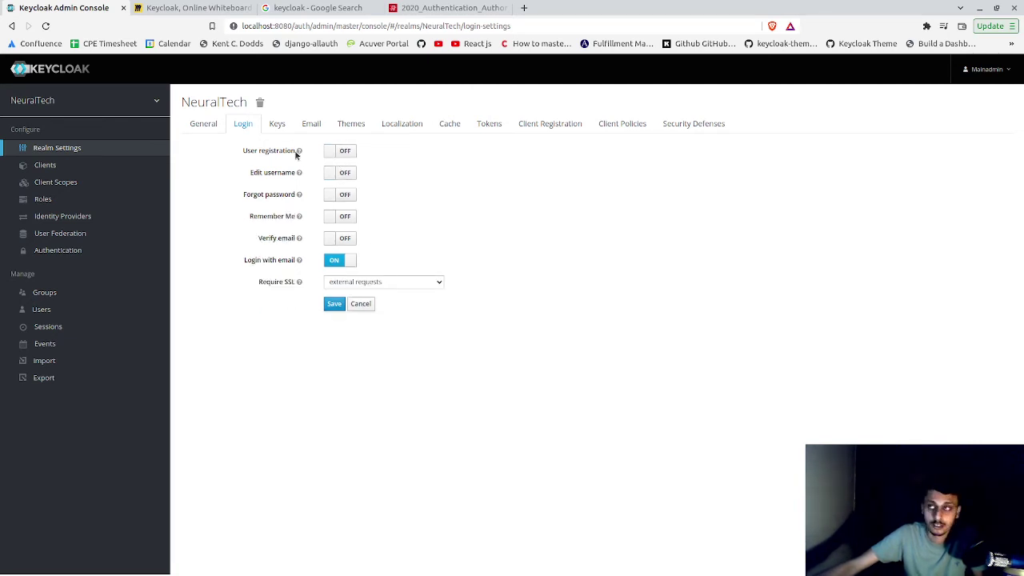
{"action": "left_click", "coordinate": [279, 130]}
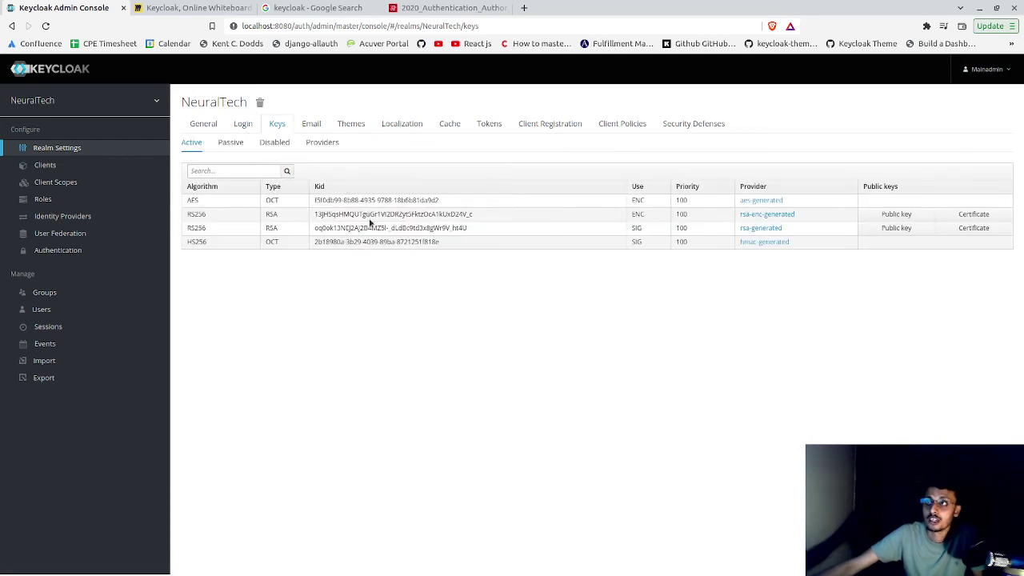
- Select the AES key's Kid in the Keys table, then view the Email settings
{"action": "double_click", "coordinate": [362, 202]}
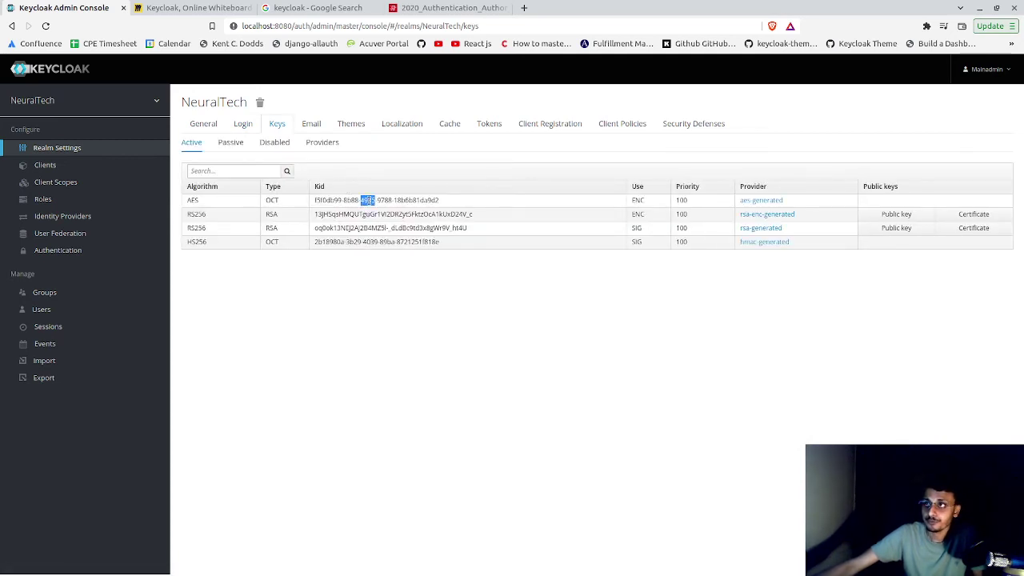
{"action": "triple_click", "coordinate": [452, 200]}
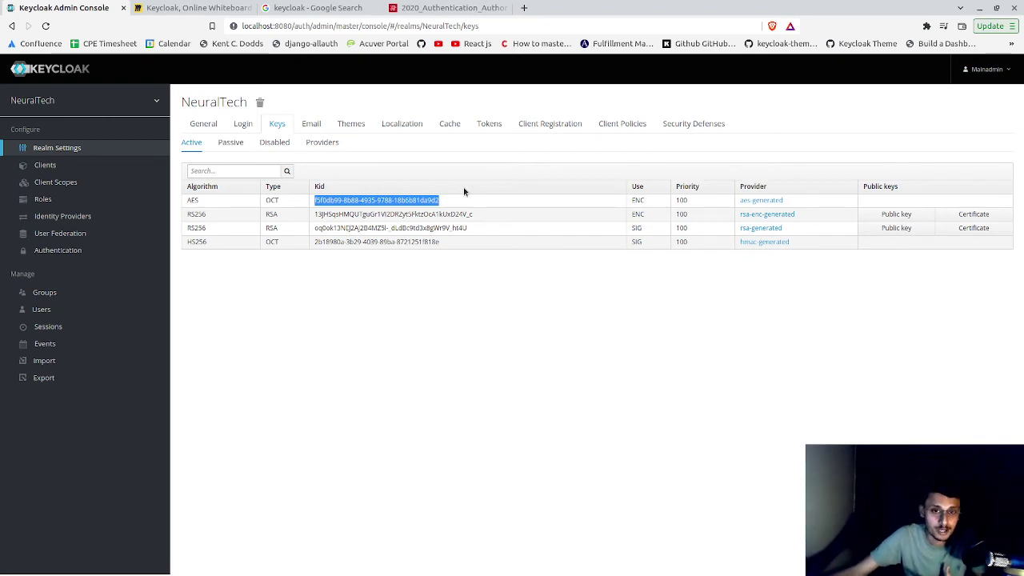
{"action": "left_click", "coordinate": [473, 189]}
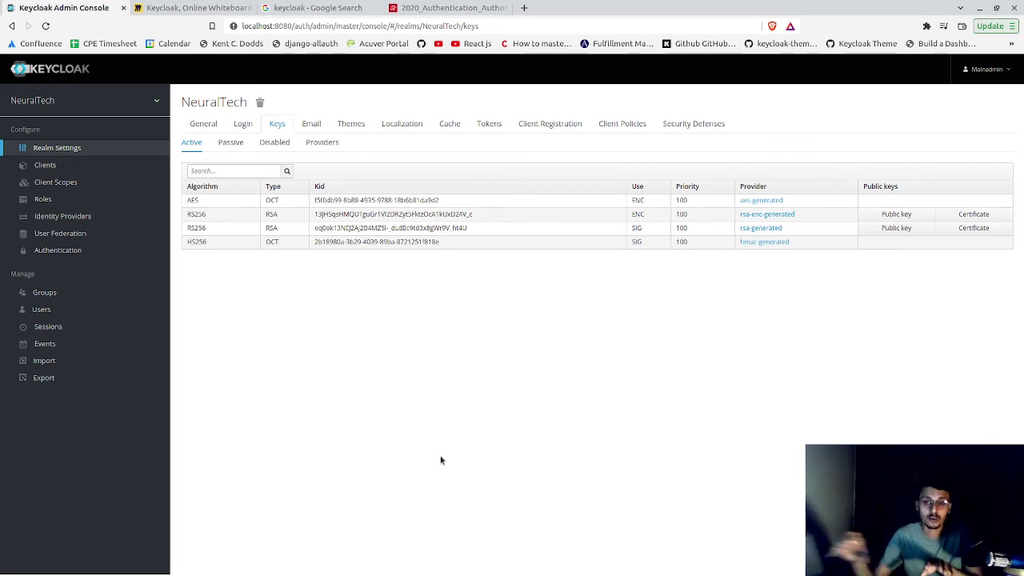
{"action": "left_click", "coordinate": [317, 127]}
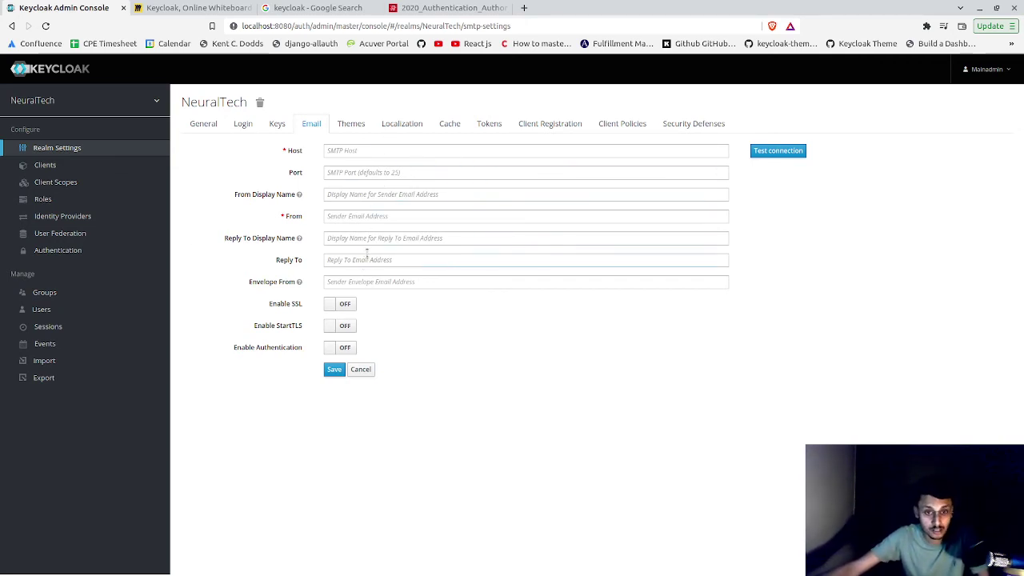
- Browse the login and email theme lists on the Themes tab without changing either
{"action": "left_click", "coordinate": [356, 126]}
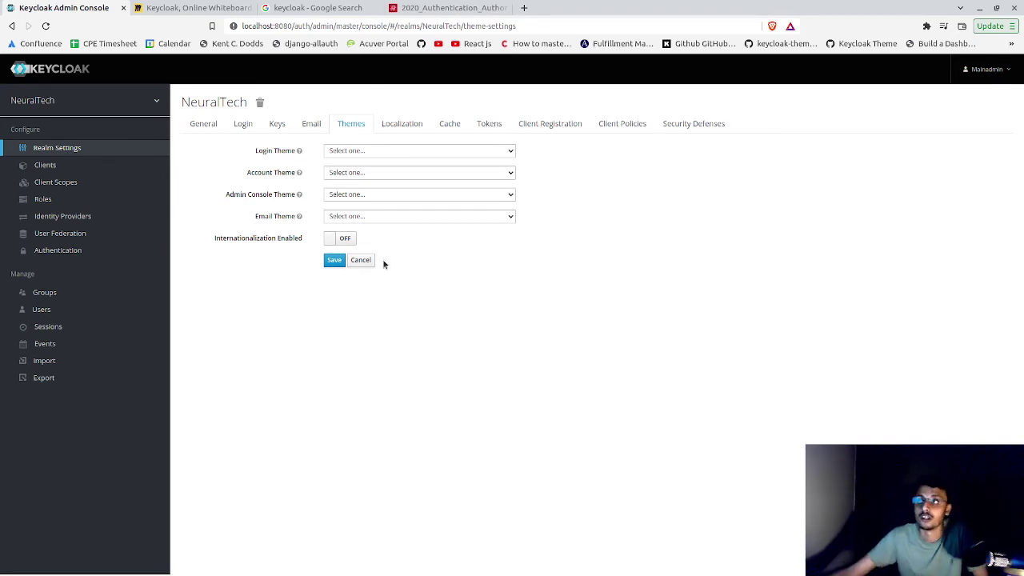
{"action": "left_click", "coordinate": [374, 163]}
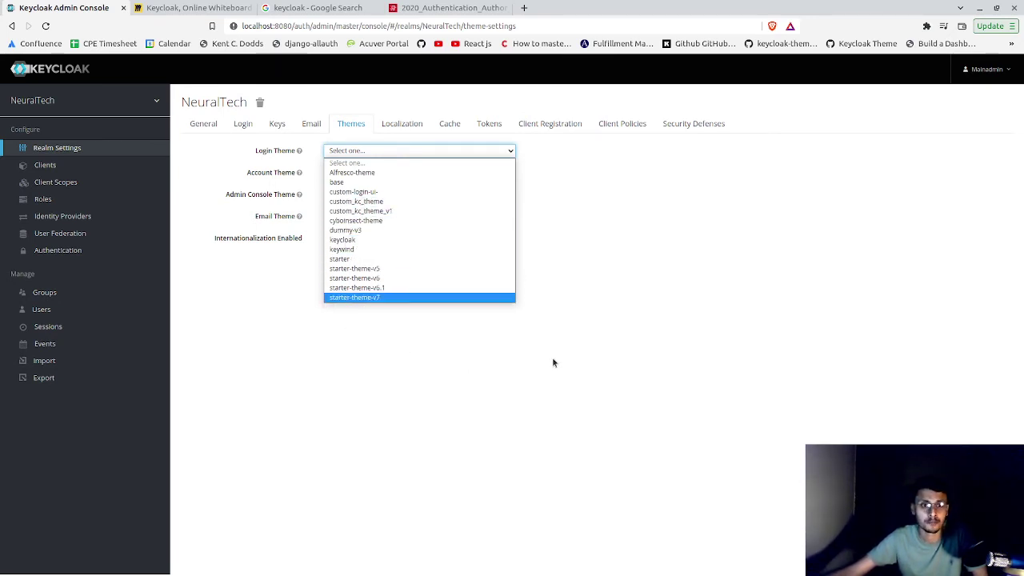
{"action": "left_click", "coordinate": [448, 283]}
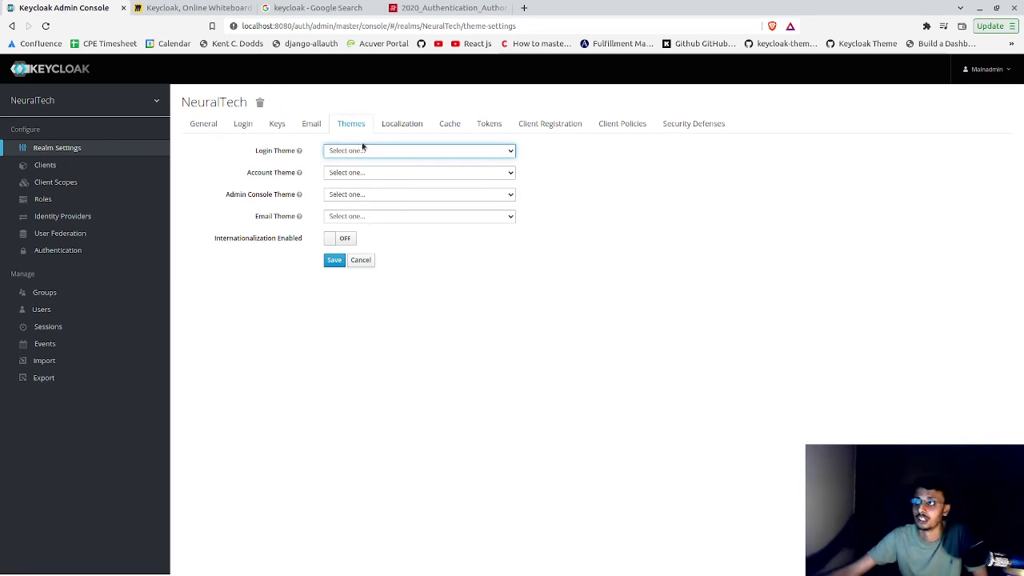
{"action": "mouse_move", "coordinate": [297, 179]}
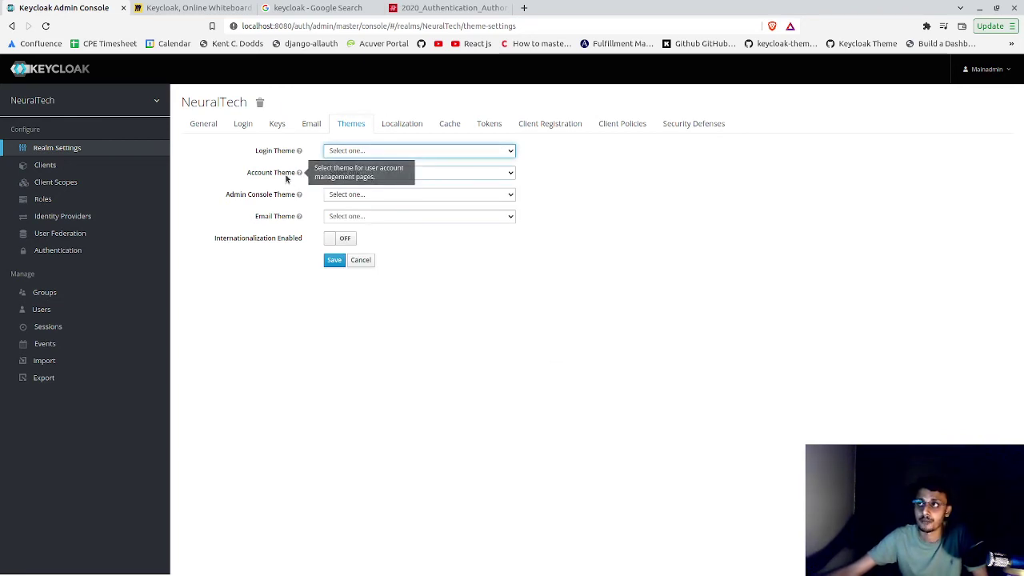
{"action": "left_click", "coordinate": [364, 216]}
{"action": "left_click", "coordinate": [364, 217]}
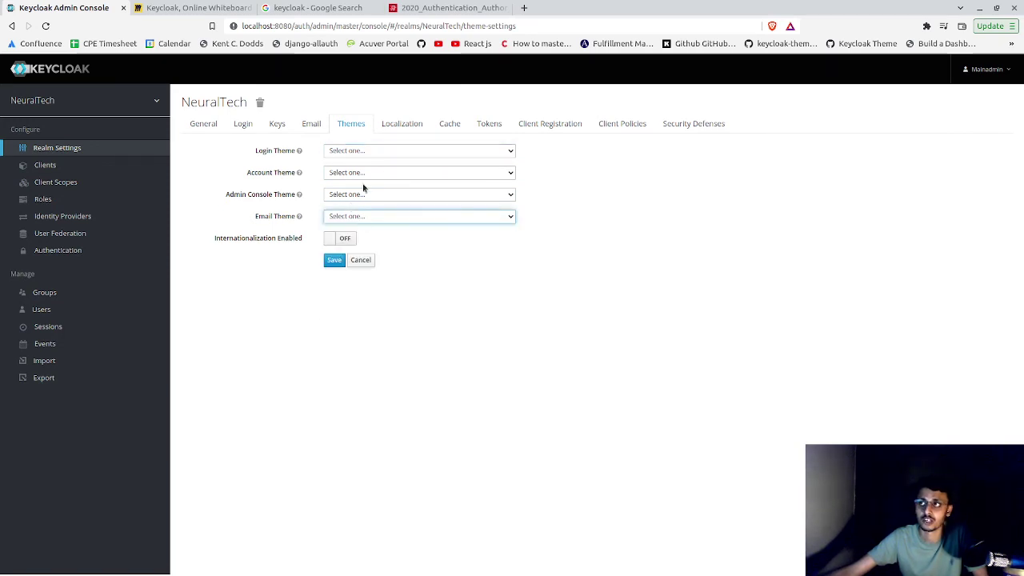
- Step through the Localization, Cache, Tokens, Client Registration and Client Policies tabs
{"action": "left_click", "coordinate": [386, 125]}
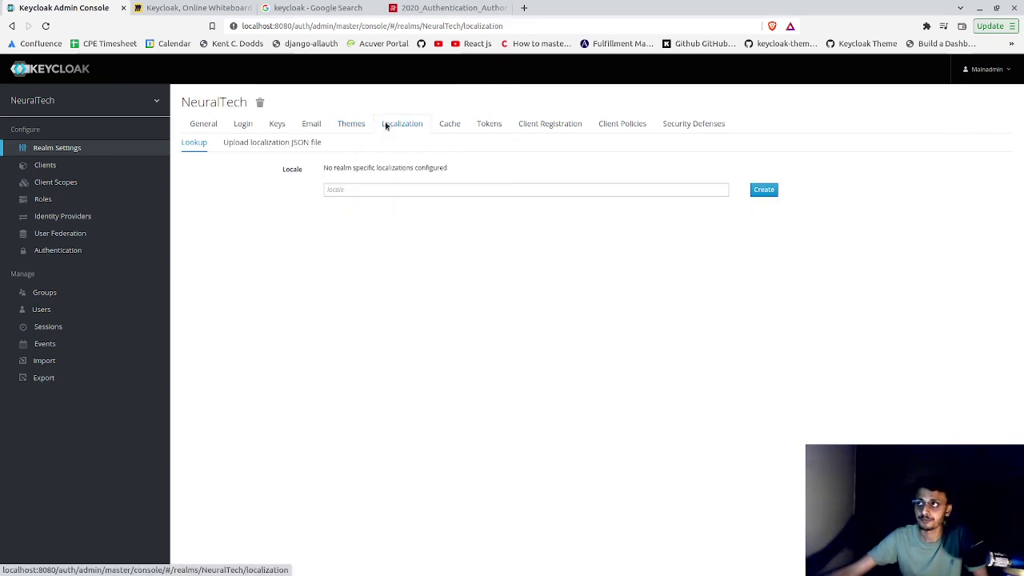
{"action": "left_click", "coordinate": [448, 128]}
{"action": "left_click", "coordinate": [484, 124]}
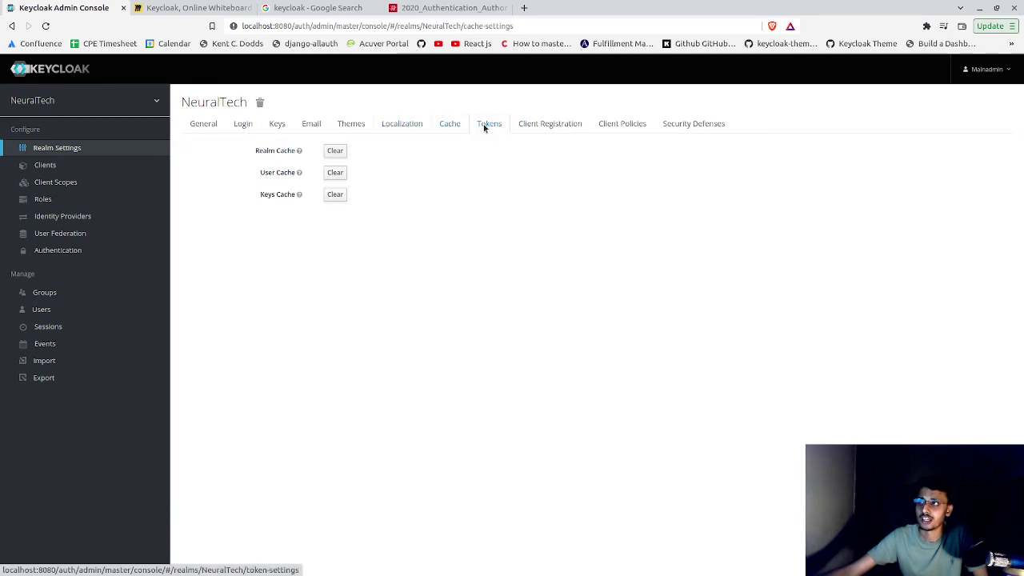
{"action": "left_click", "coordinate": [551, 124]}
{"action": "left_click", "coordinate": [608, 124]}
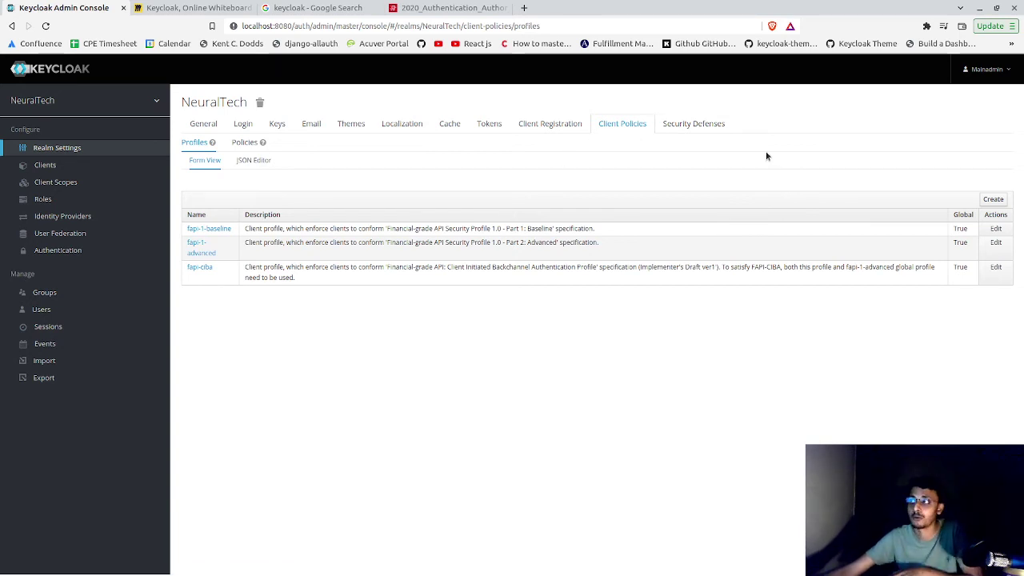
- Start a new NeuralTech client with Client ID abc
{"action": "left_click", "coordinate": [89, 169]}
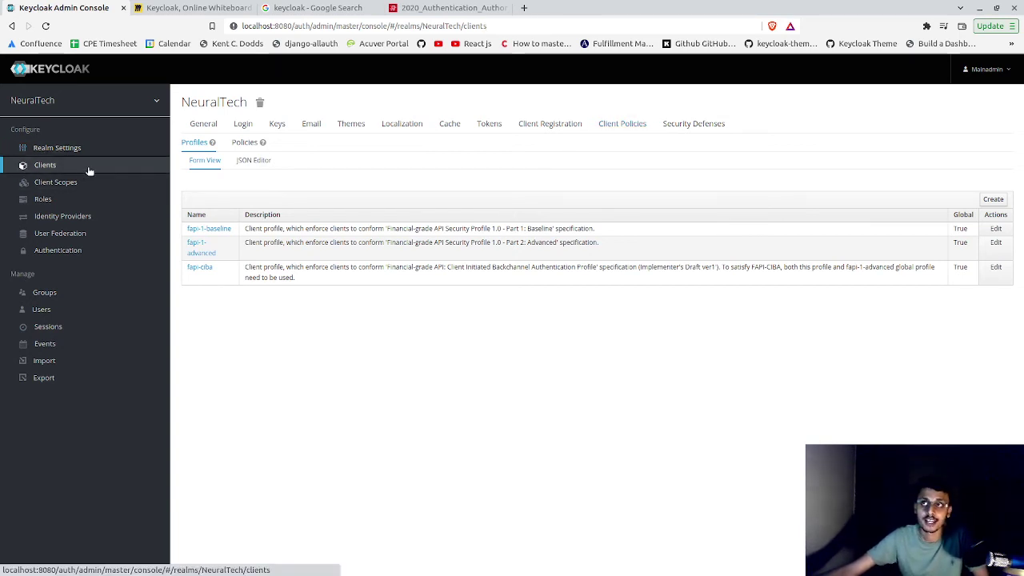
{"action": "left_click", "coordinate": [172, 7]}
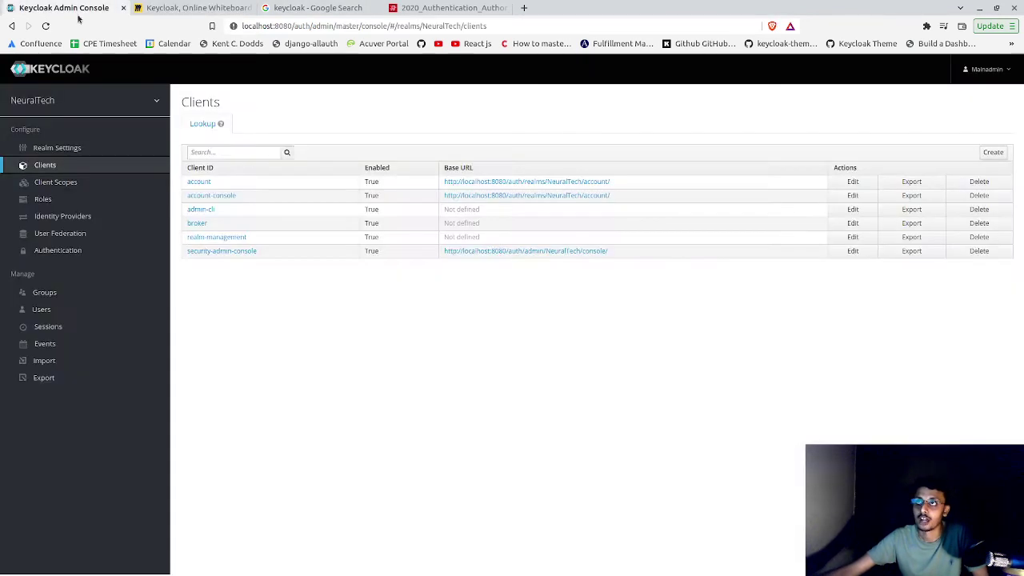
{"action": "left_click", "coordinate": [76, 7]}
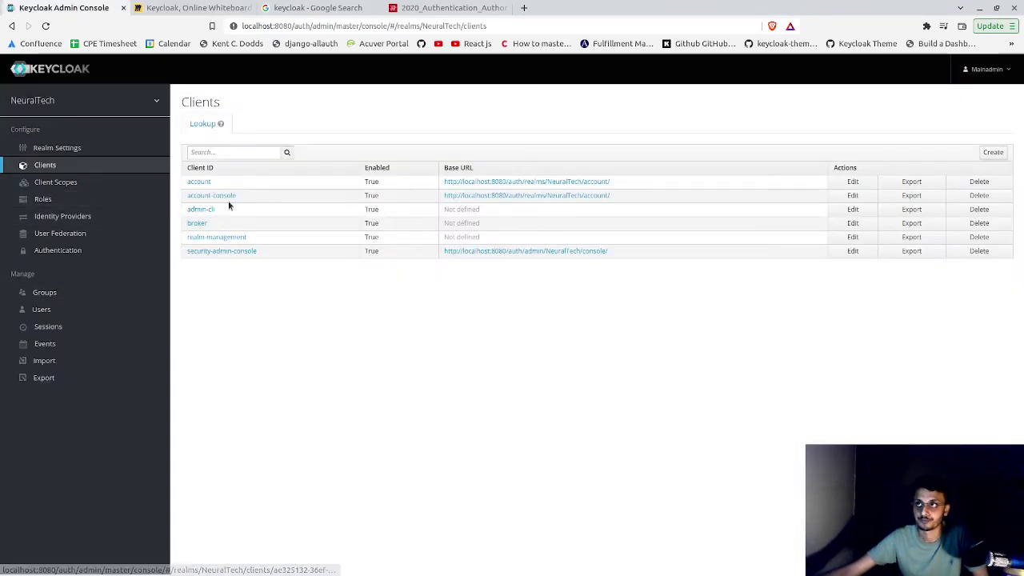
{"action": "left_click", "coordinate": [992, 152]}
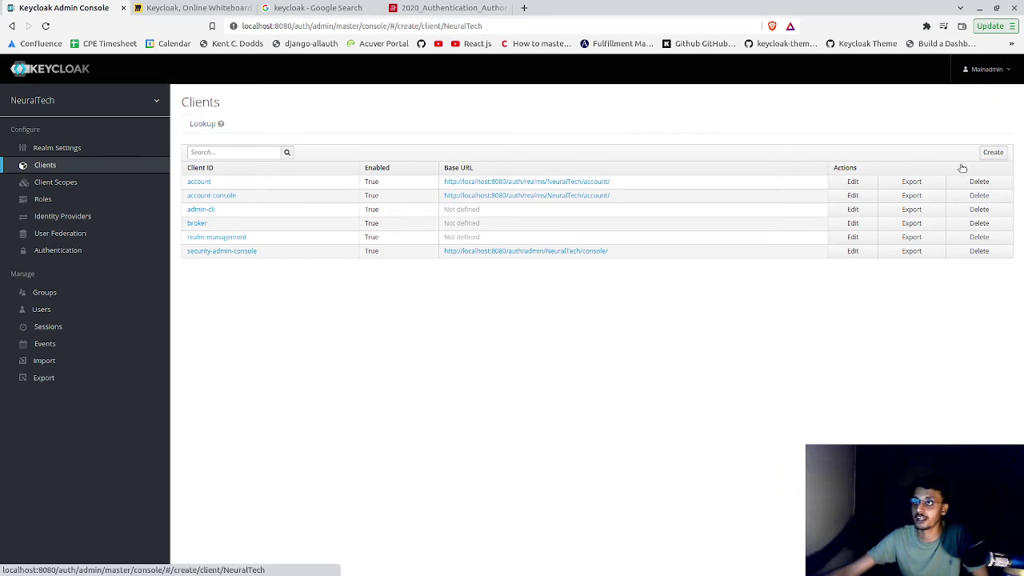
{"action": "left_click", "coordinate": [430, 169]}
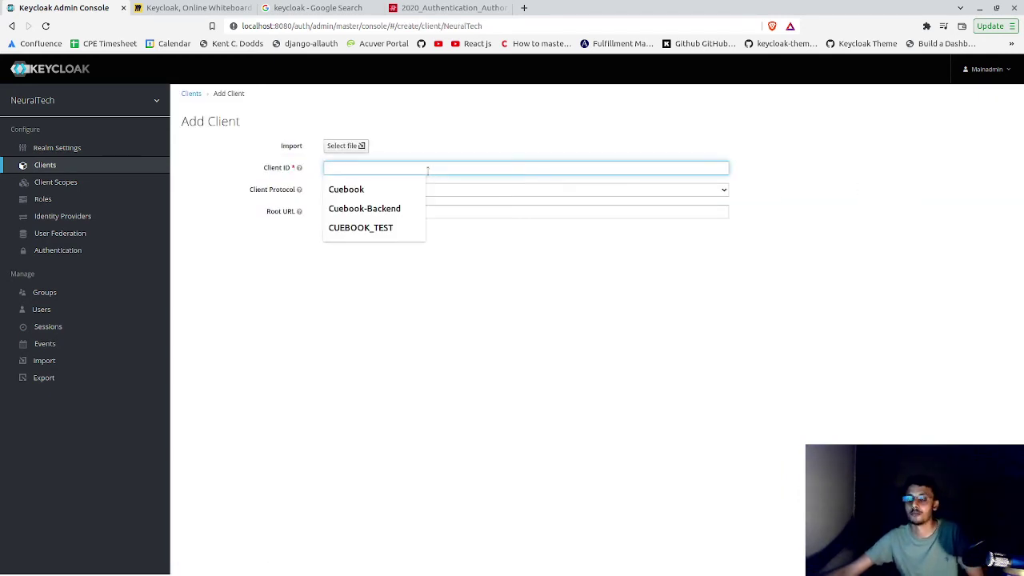
{"action": "type", "text": "abc"}
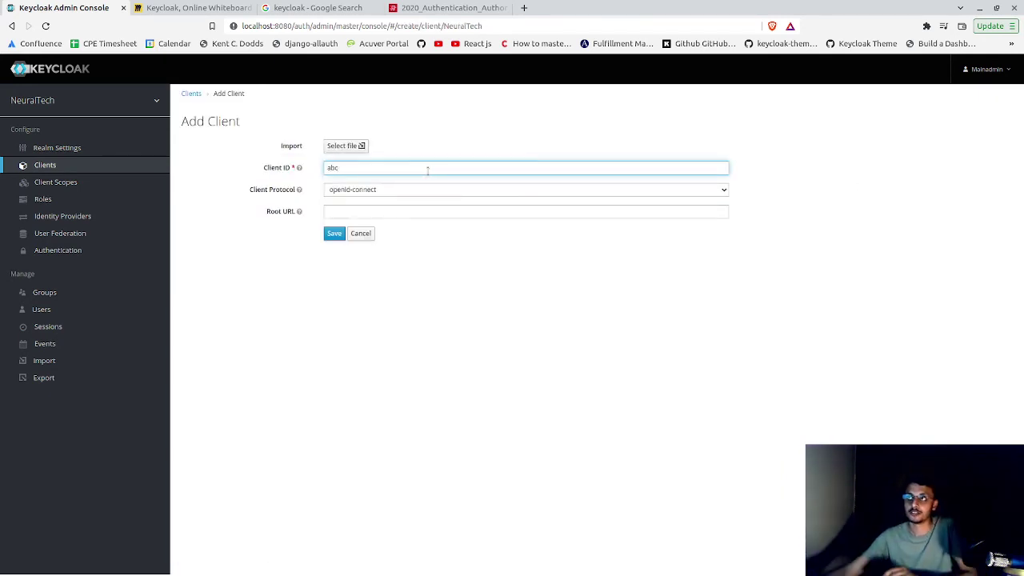
{"action": "left_click", "coordinate": [358, 211]}
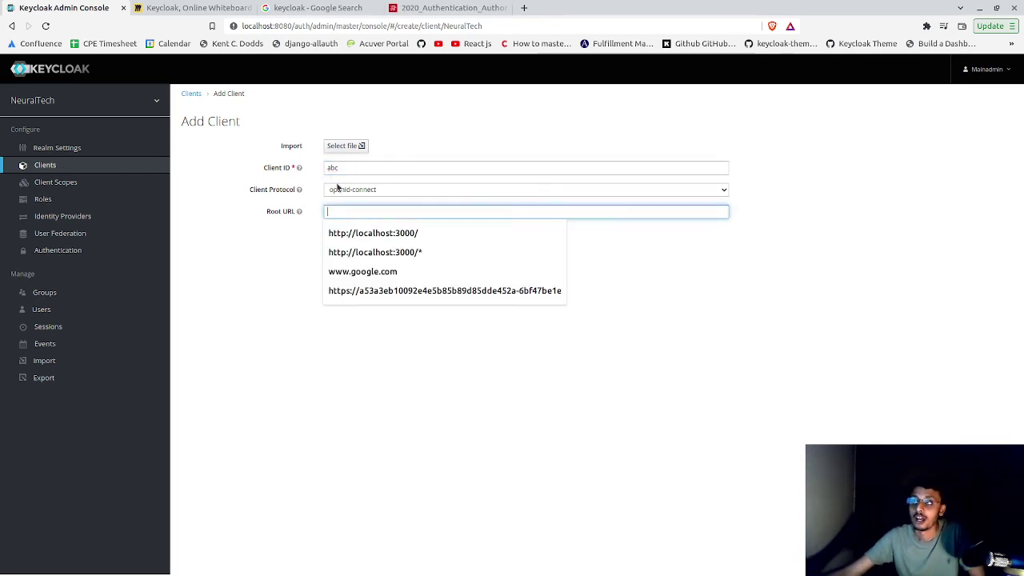
{"action": "left_click", "coordinate": [297, 225]}
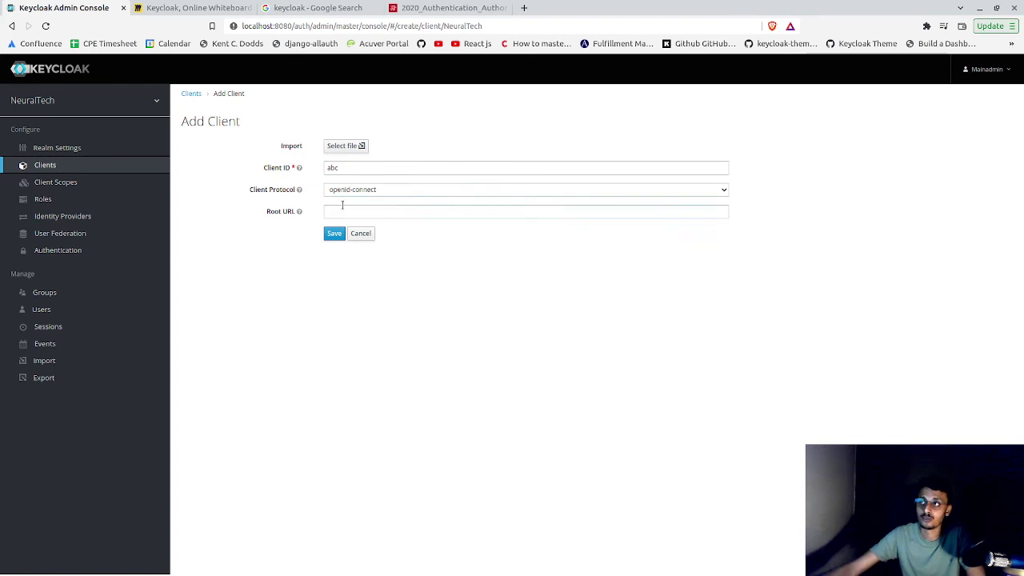
{"action": "left_click", "coordinate": [454, 208]}
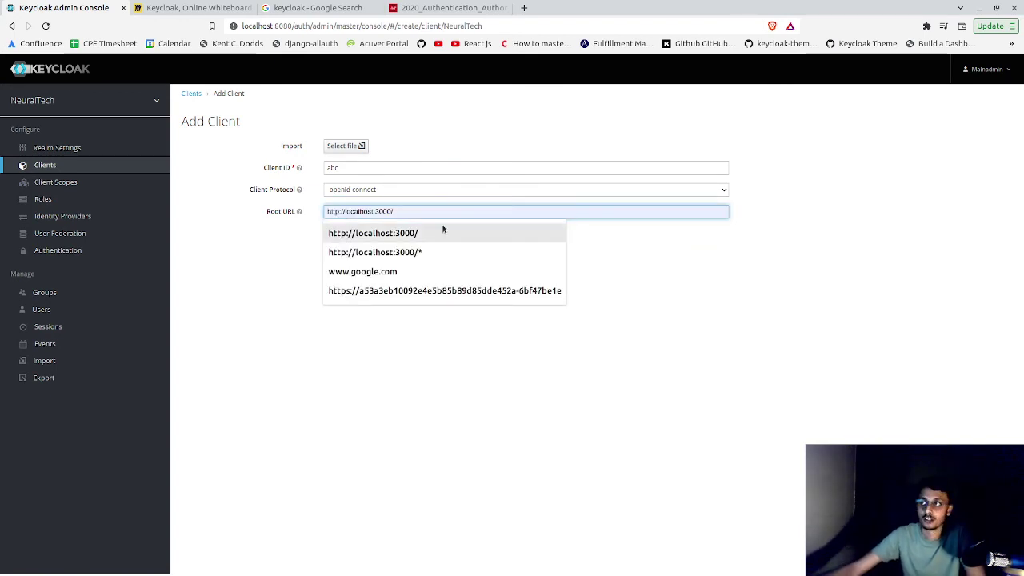
{"action": "left_click", "coordinate": [435, 236]}
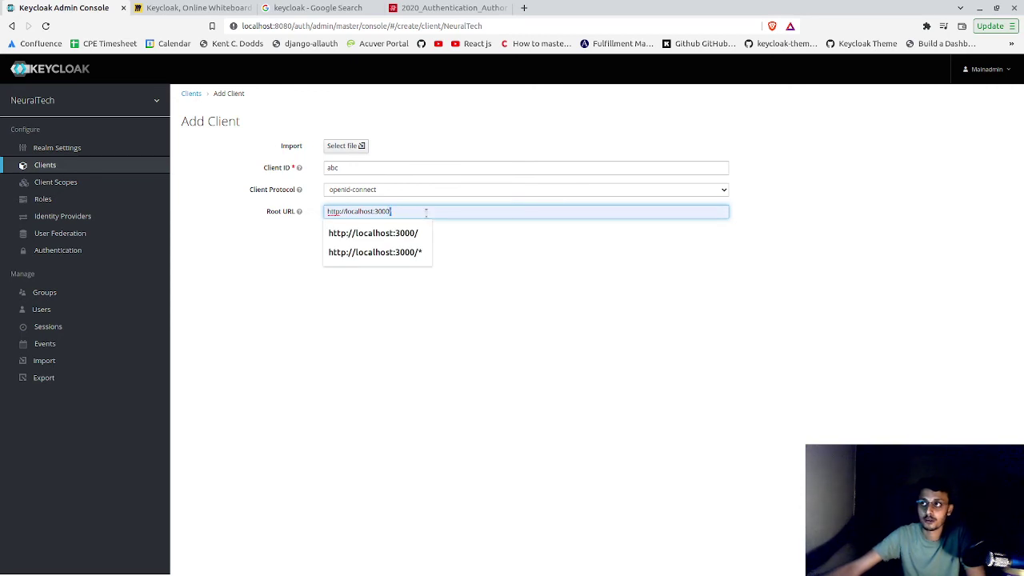
{"action": "key", "text": "ctrl+a"}
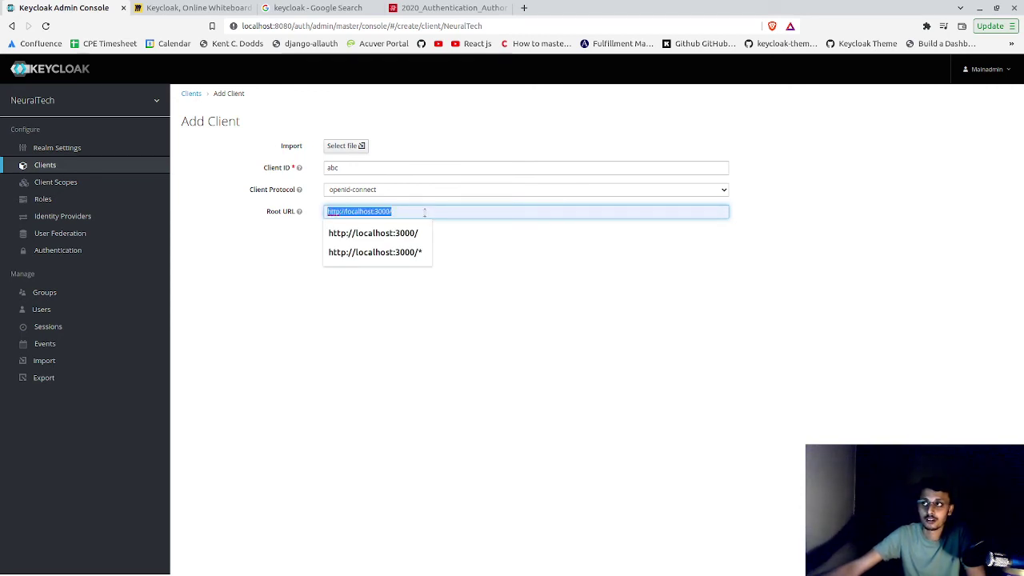
{"action": "left_click", "coordinate": [562, 279]}
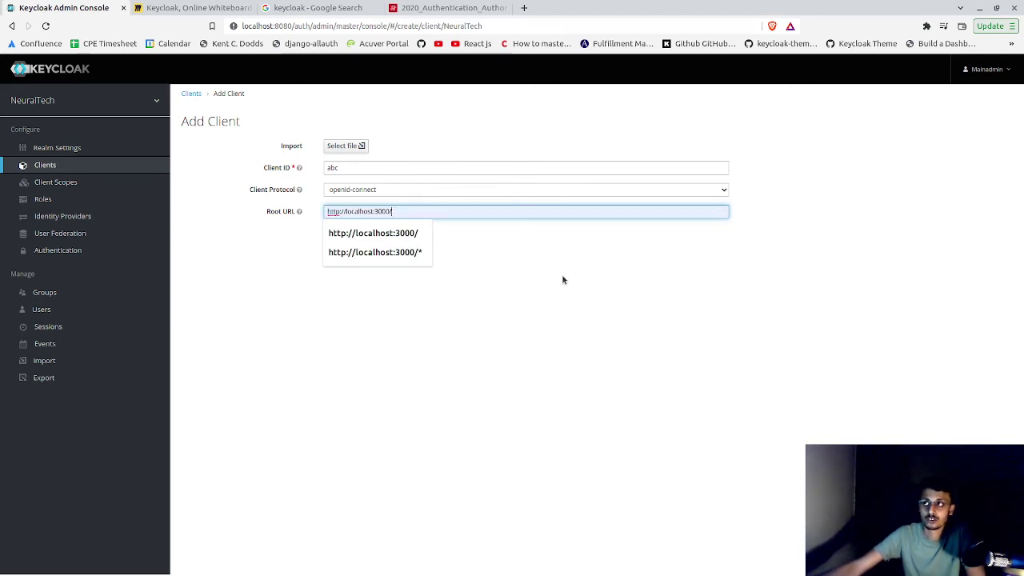
{"action": "left_click", "coordinate": [332, 234]}
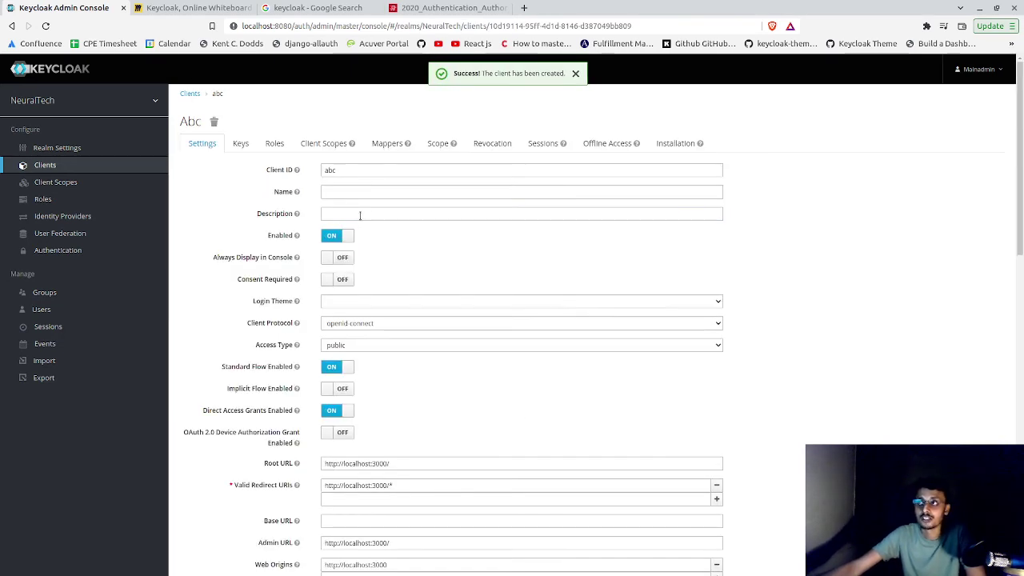
- Review abc's saved root URL and client ID, then return to the clients list
{"action": "scroll", "coordinate": [354, 400], "scroll_direction": "down", "scroll_amount": 1}
{"action": "left_click", "coordinate": [365, 384]}
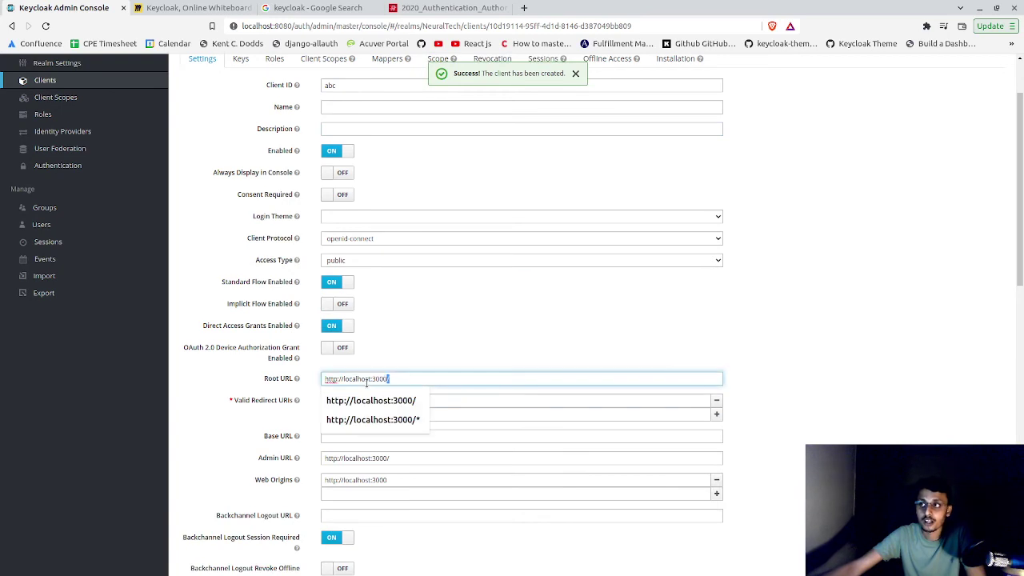
{"action": "triple_click", "coordinate": [364, 382]}
{"action": "left_click", "coordinate": [366, 382]}
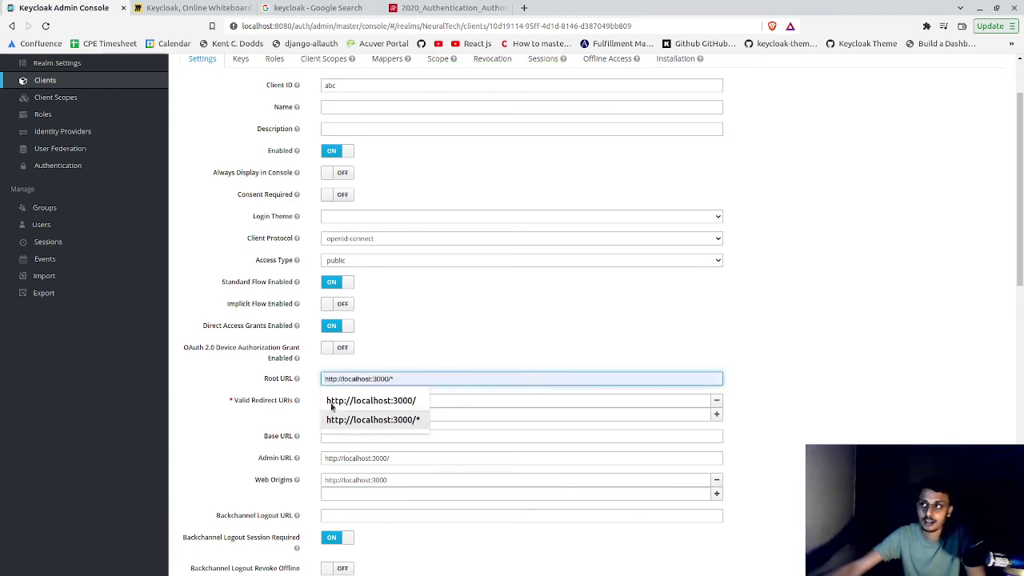
{"action": "left_click", "coordinate": [373, 420]}
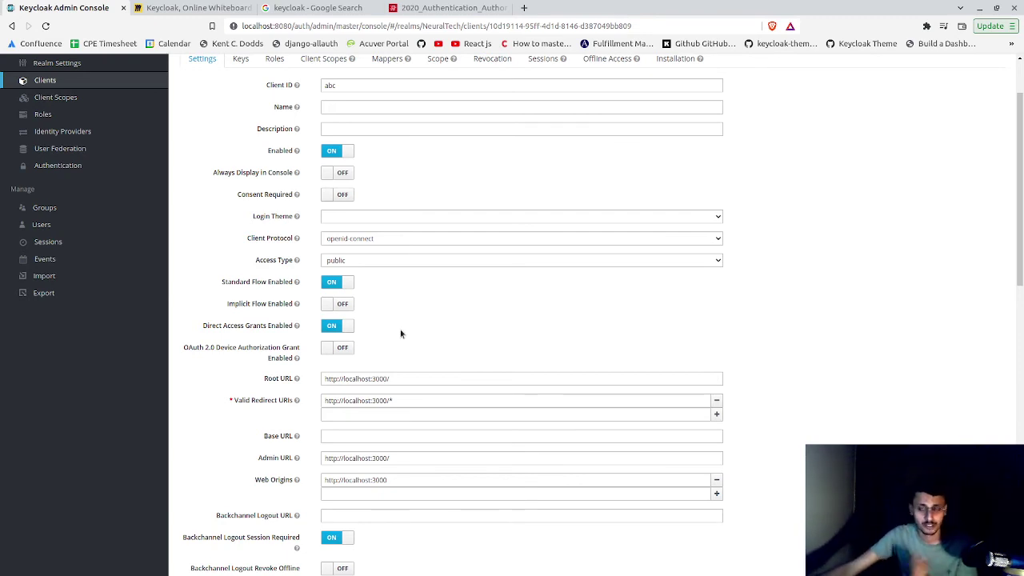
{"action": "scroll", "coordinate": [464, 400], "scroll_direction": "up", "scroll_amount": 1}
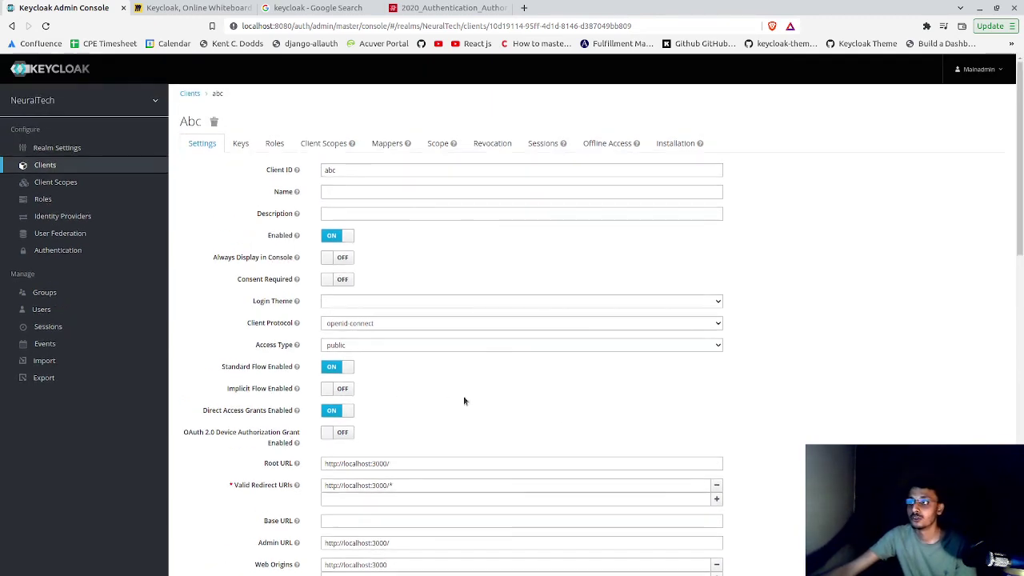
{"action": "scroll", "coordinate": [476, 418], "scroll_direction": "down", "scroll_amount": 1}
{"action": "scroll", "coordinate": [344, 201], "scroll_direction": "up", "scroll_amount": 1}
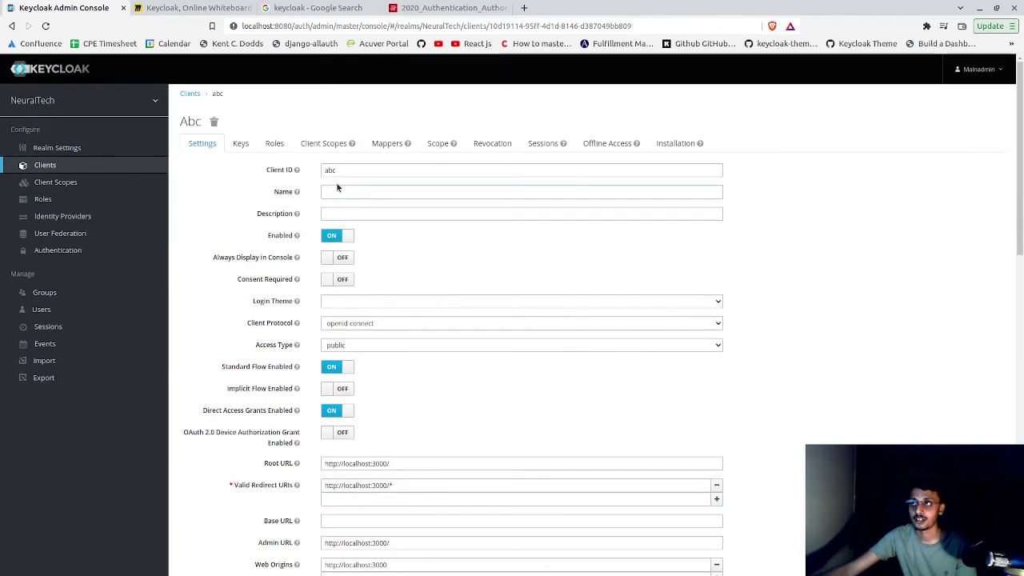
{"action": "double_click", "coordinate": [346, 170]}
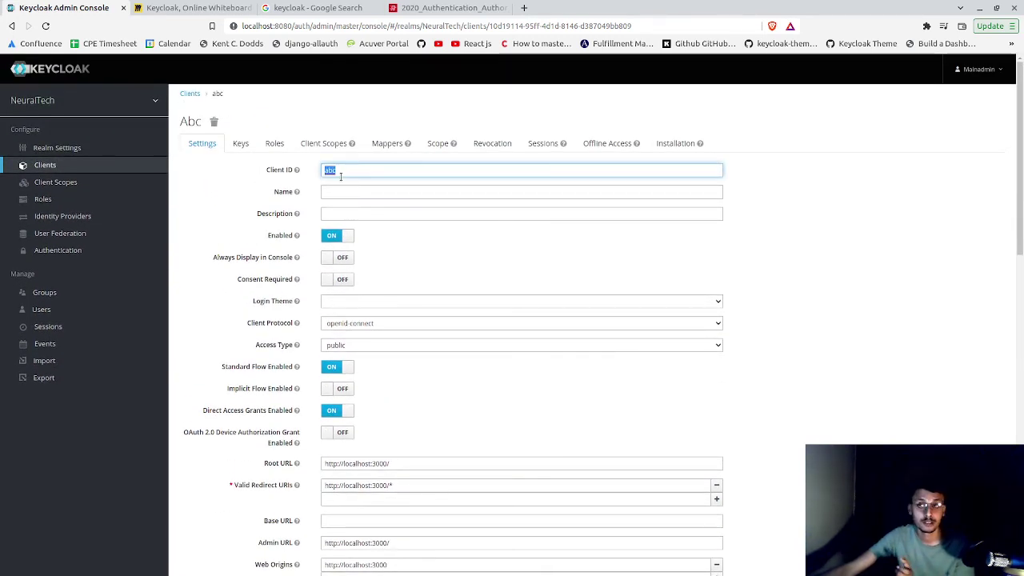
{"action": "left_click", "coordinate": [107, 166]}
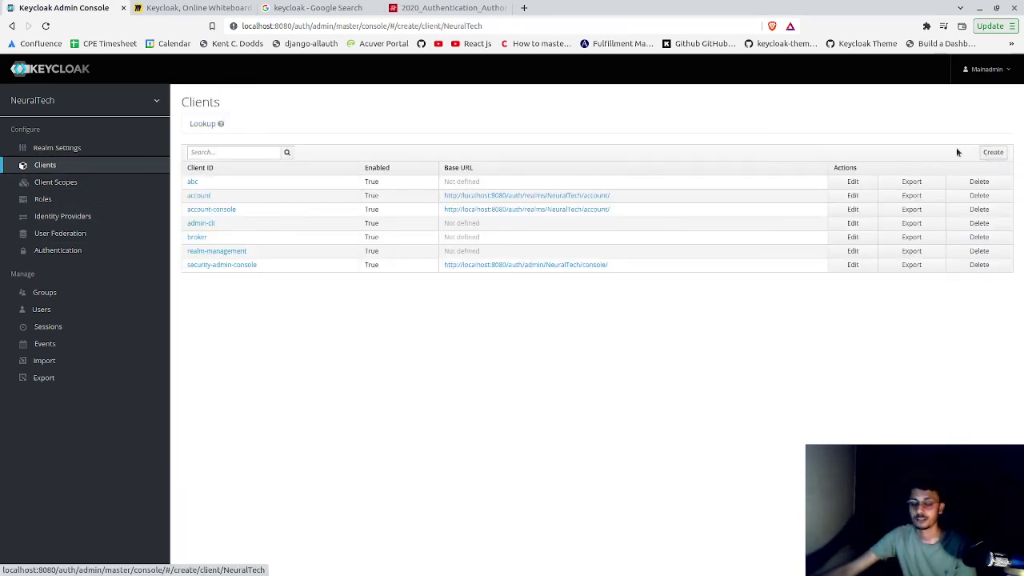
{"action": "left_click", "coordinate": [988, 154]}
{"action": "left_click", "coordinate": [436, 168]}
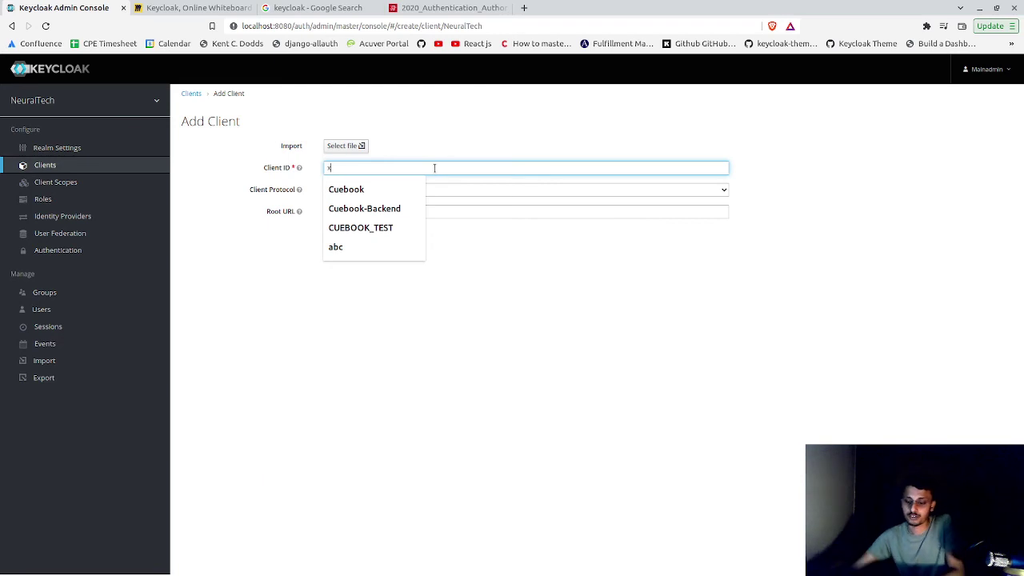
{"action": "type", "text": "xyz"}
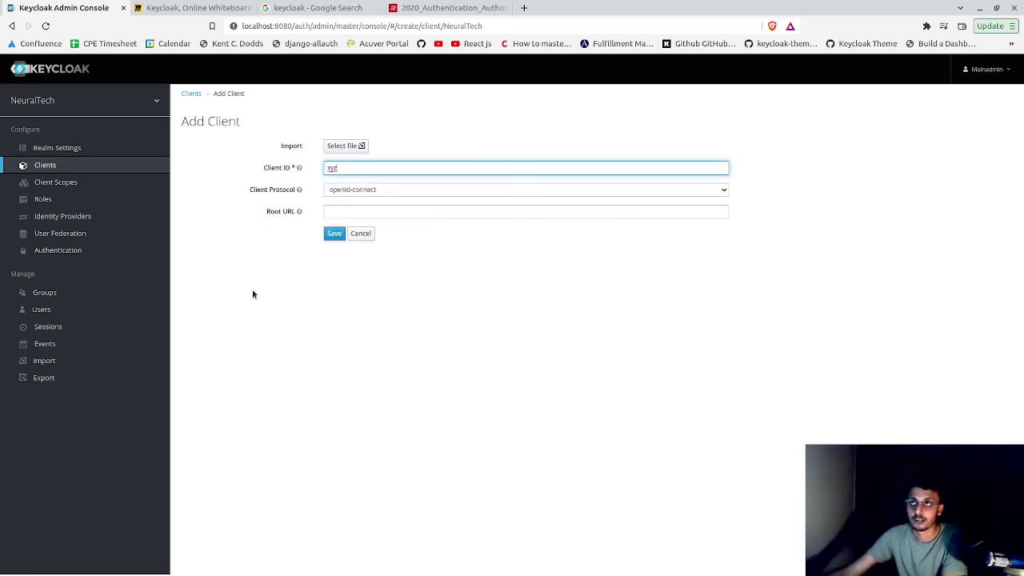
{"action": "left_click", "coordinate": [340, 210]}
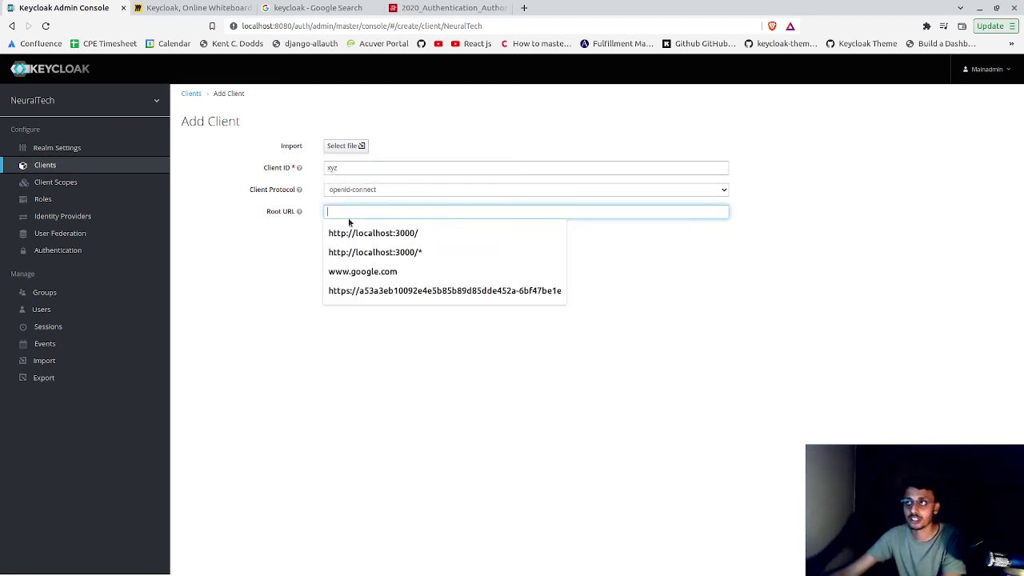
{"action": "left_click", "coordinate": [361, 233]}
{"action": "key", "text": "Return"}
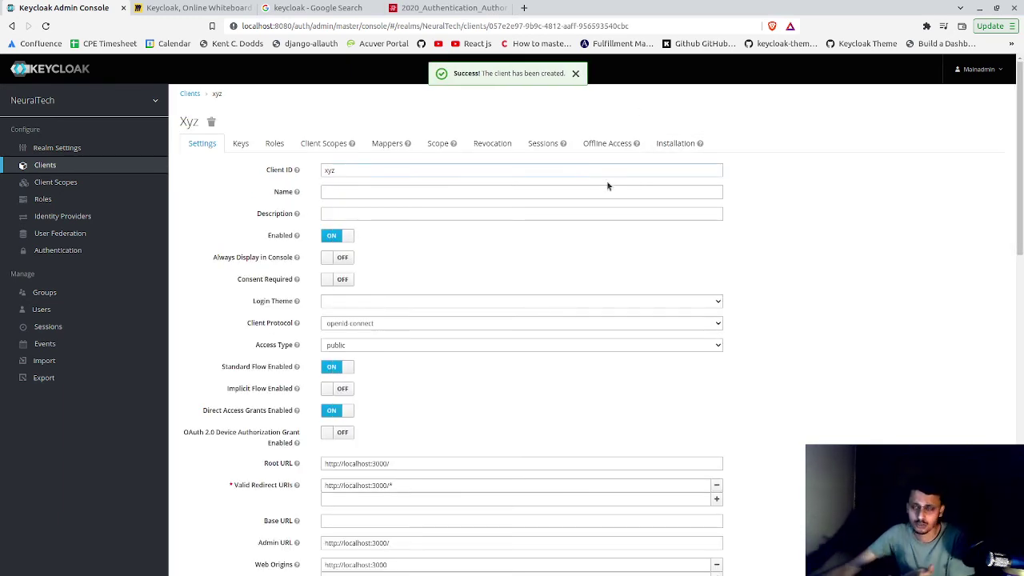
- Scroll through xyz's settings, then go to the realm's Users page
{"action": "scroll", "coordinate": [648, 350], "scroll_direction": "down", "scroll_amount": 1}
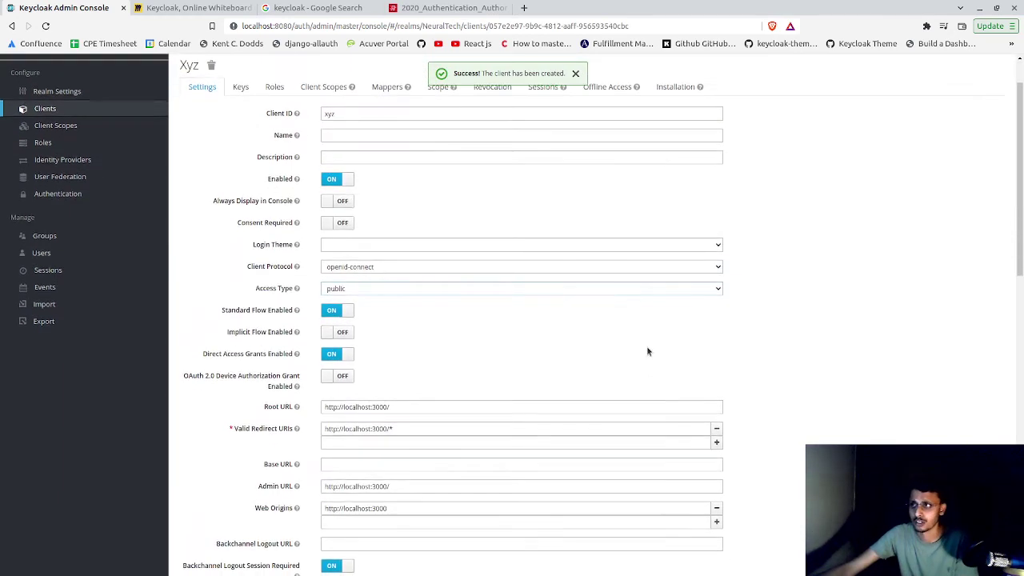
{"action": "scroll", "coordinate": [480, 395], "scroll_direction": "down", "scroll_amount": 1}
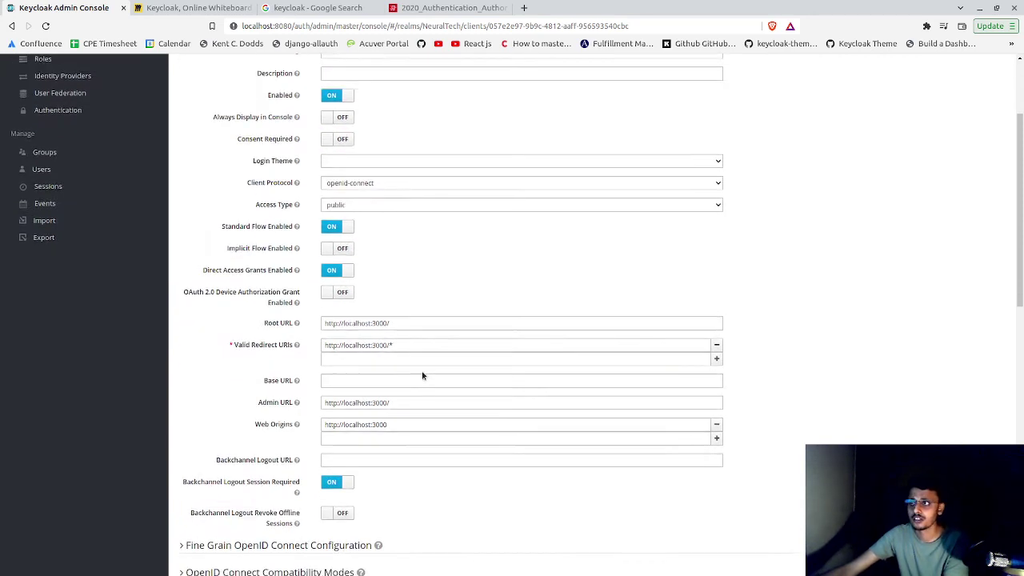
{"action": "scroll", "coordinate": [421, 400], "scroll_direction": "up", "scroll_amount": 3}
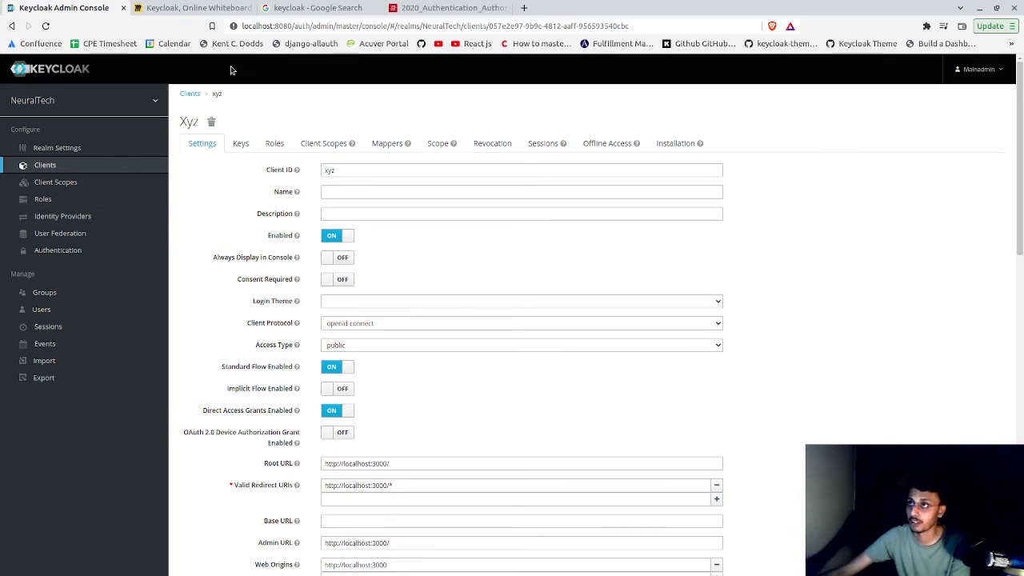
{"action": "mouse_move", "coordinate": [10, 110]}
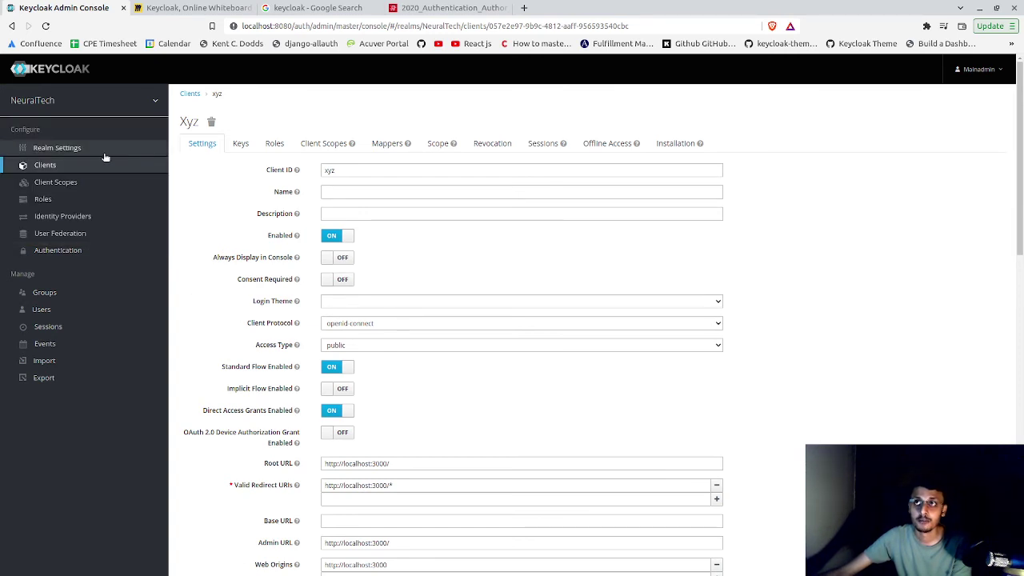
{"action": "left_click", "coordinate": [99, 307]}
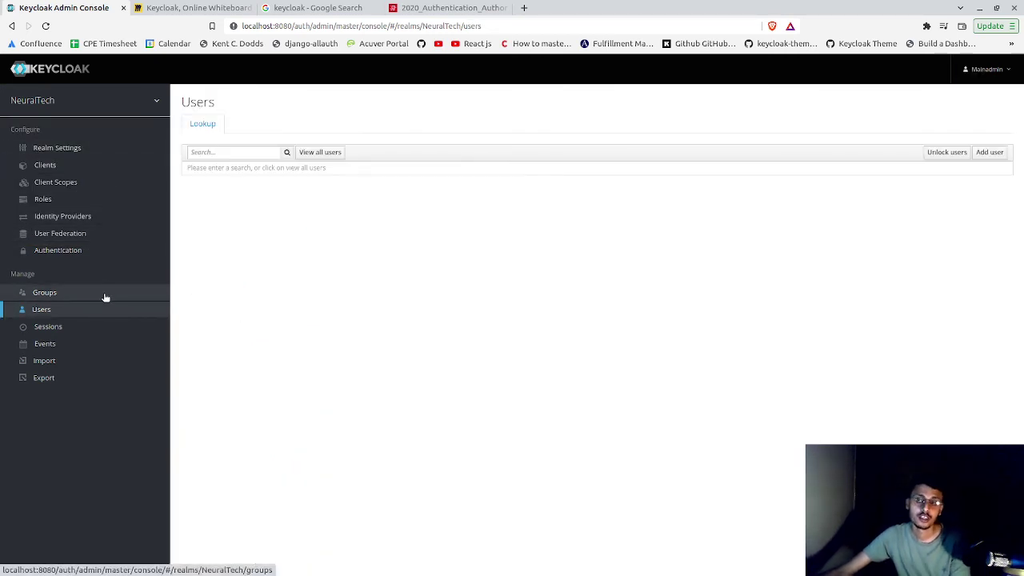
{"action": "left_click", "coordinate": [192, 7]}
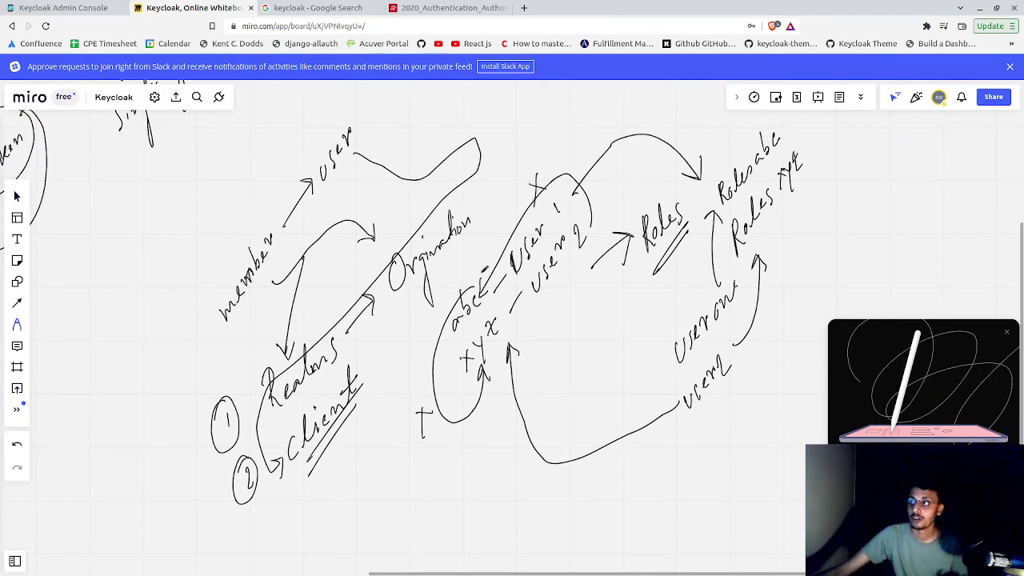
{"action": "scroll", "coordinate": [483, 269], "scroll_direction": "left", "scroll_amount": 10}
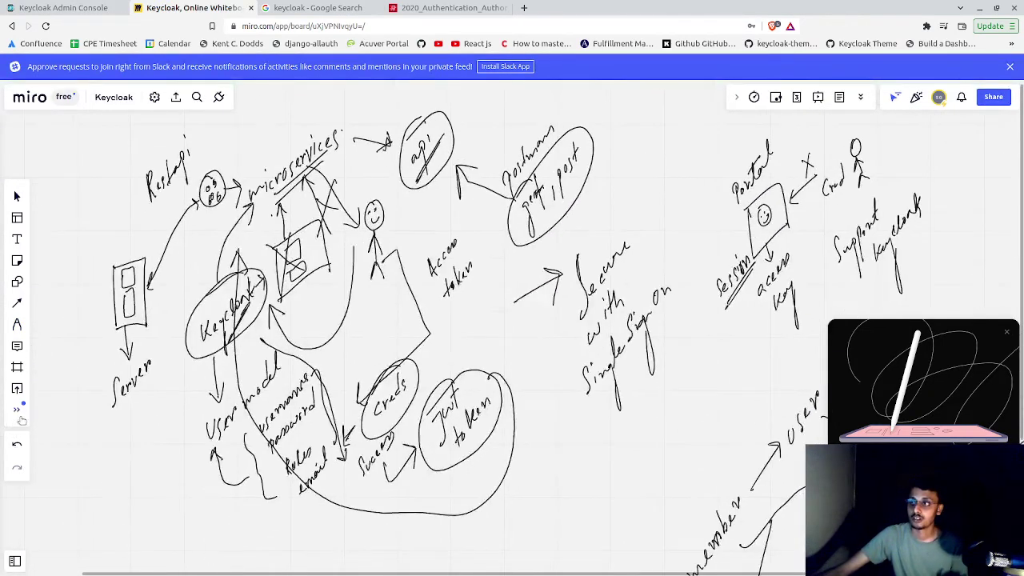
{"action": "key", "text": "p"}
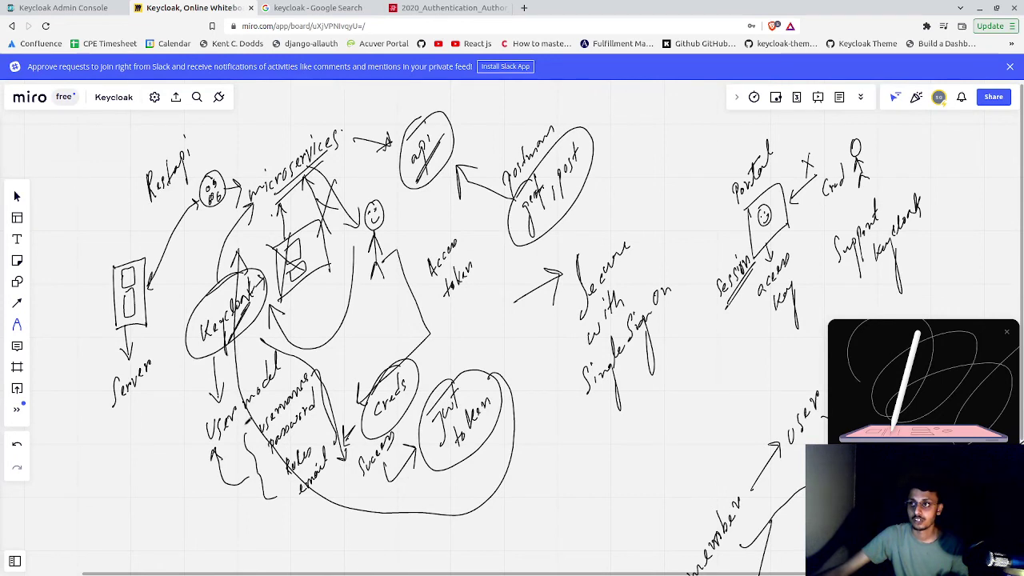
- Start adding a new user, entering the username and e-mail, and tab through the name fields
{"action": "left_click", "coordinate": [64, 7]}
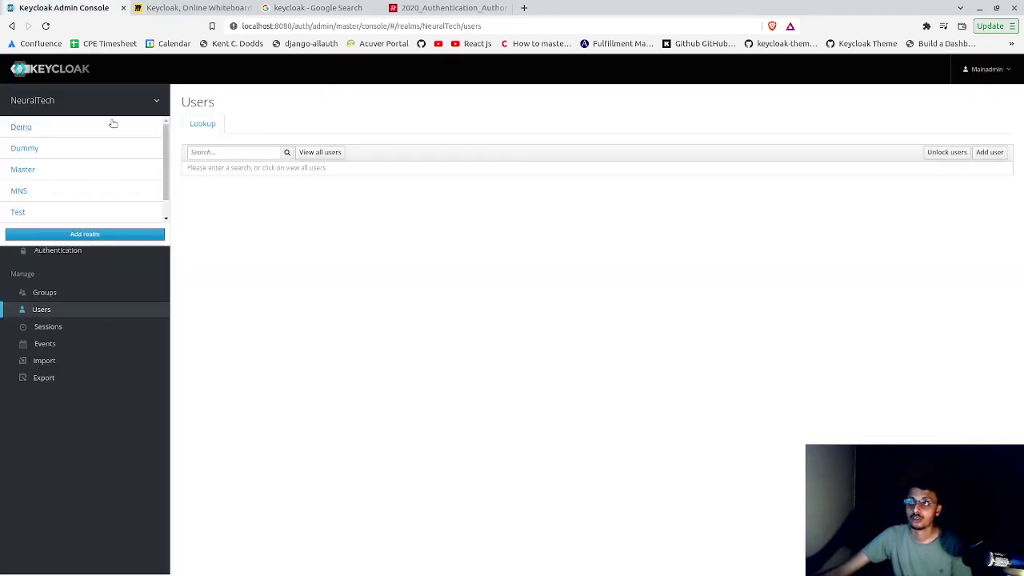
{"action": "left_click", "coordinate": [327, 153]}
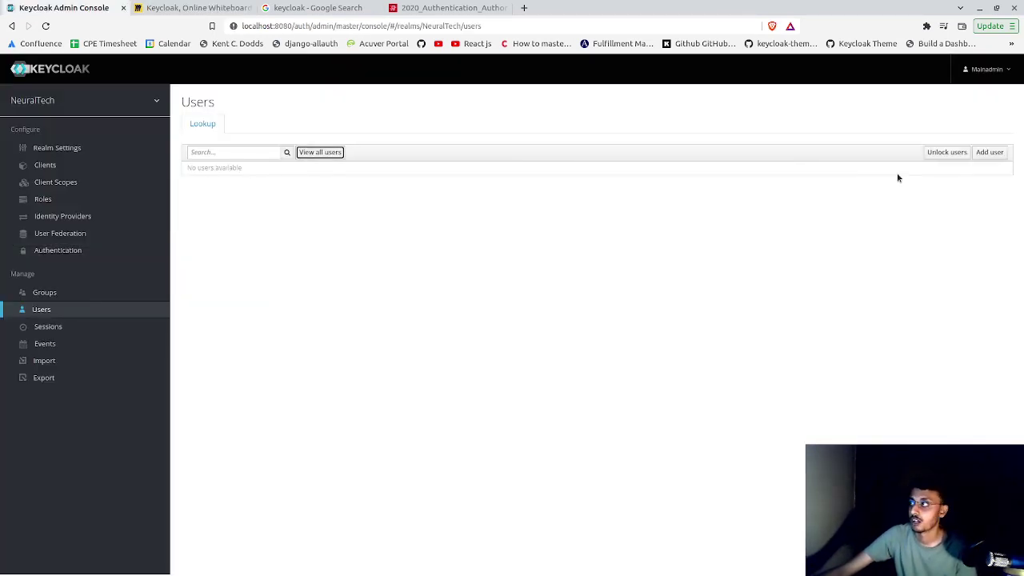
{"action": "left_click", "coordinate": [978, 155]}
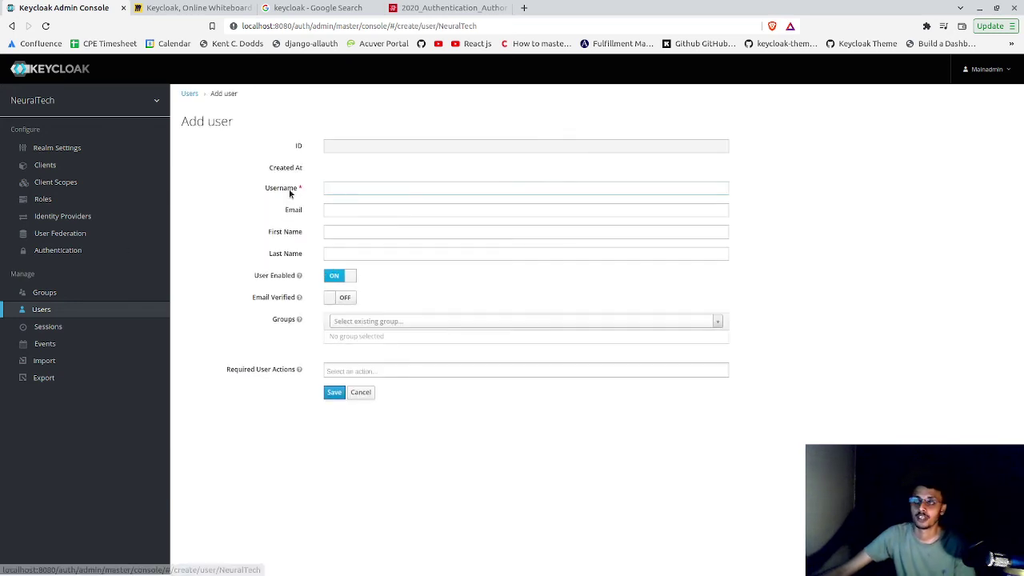
{"action": "left_click", "coordinate": [372, 191]}
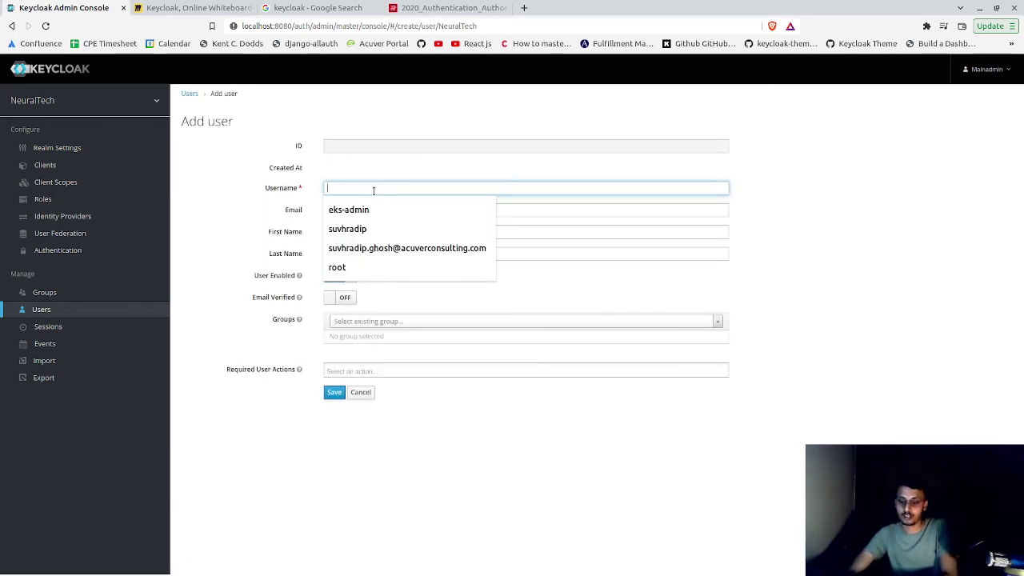
{"action": "type", "text": "rakesh"}
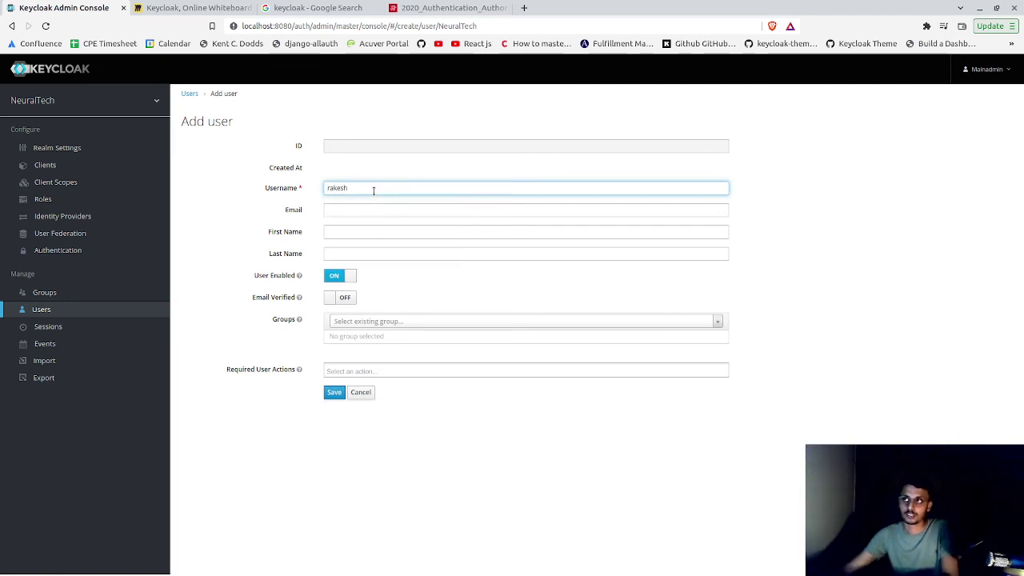
{"action": "left_click", "coordinate": [374, 205]}
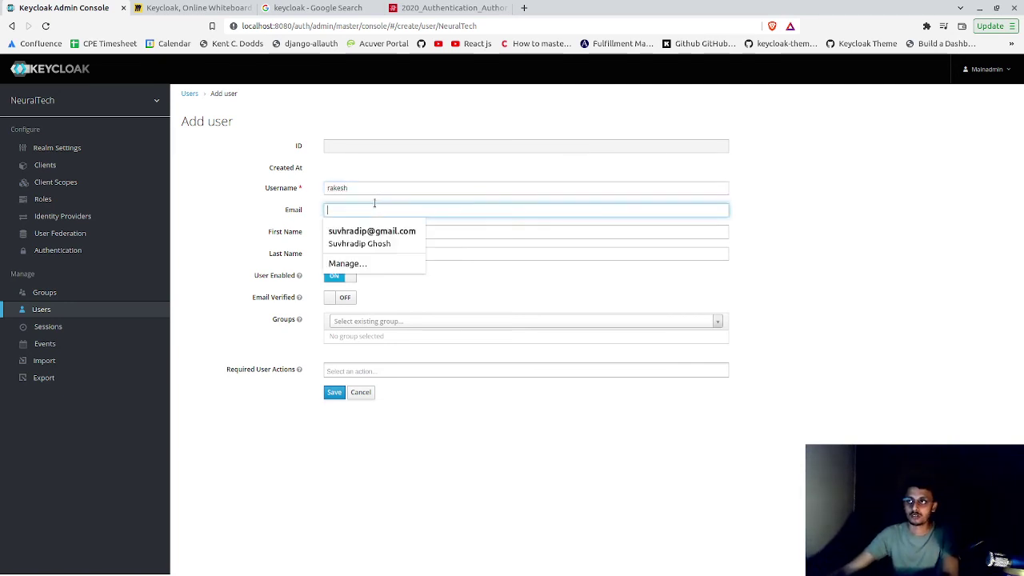
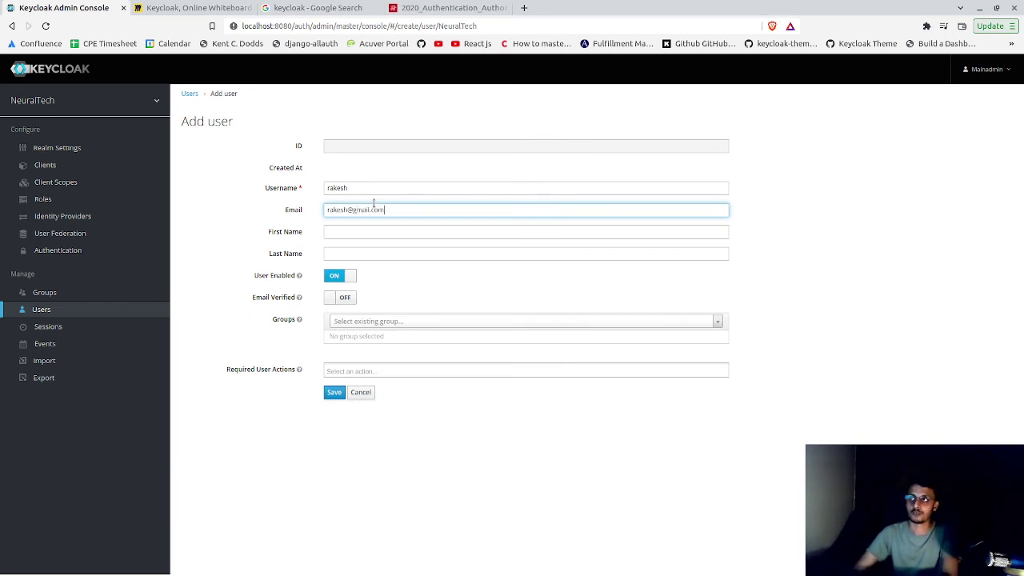
{"action": "key", "text": "Tab"}
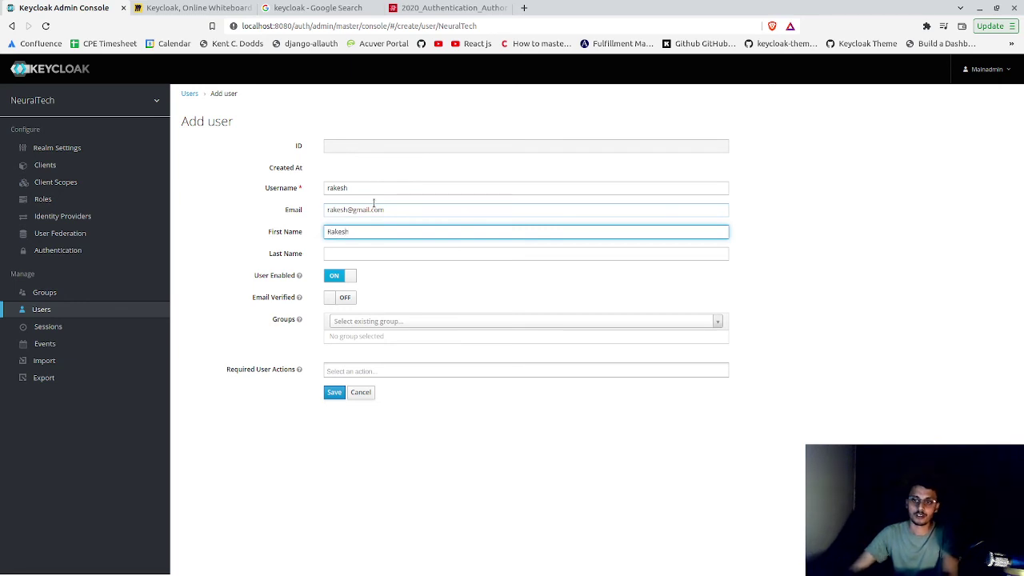
{"action": "key", "text": "Tab"}
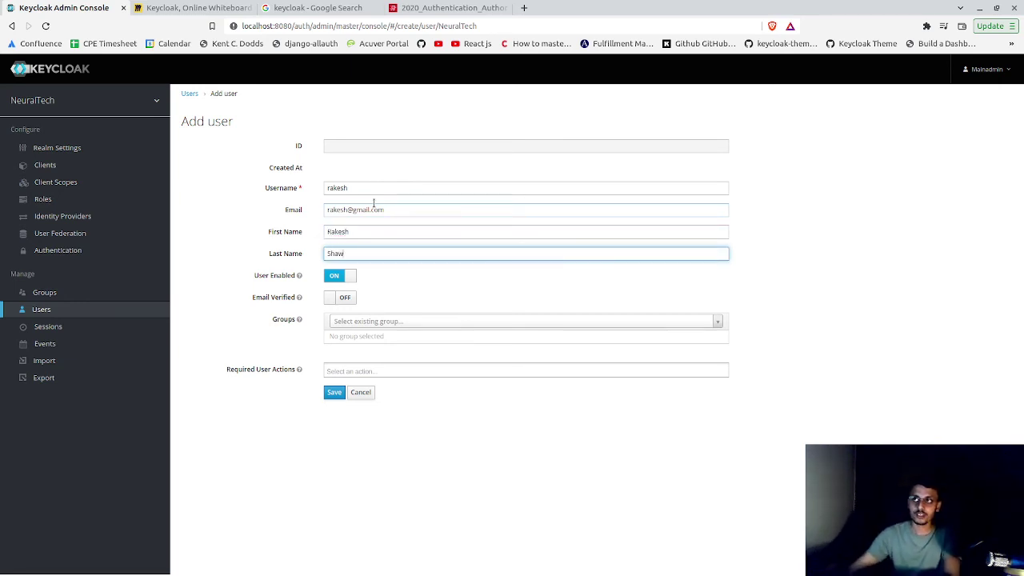
- Leave the e-mail unverified with no groups or required actions, and save the user
{"action": "left_click", "coordinate": [346, 299]}
{"action": "left_click", "coordinate": [346, 299]}
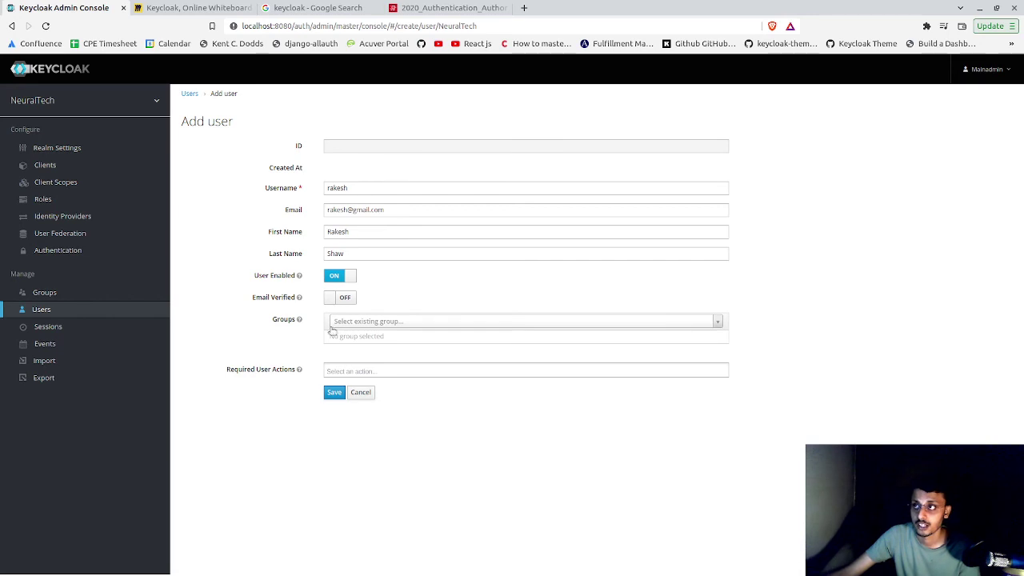
{"action": "left_click", "coordinate": [340, 323]}
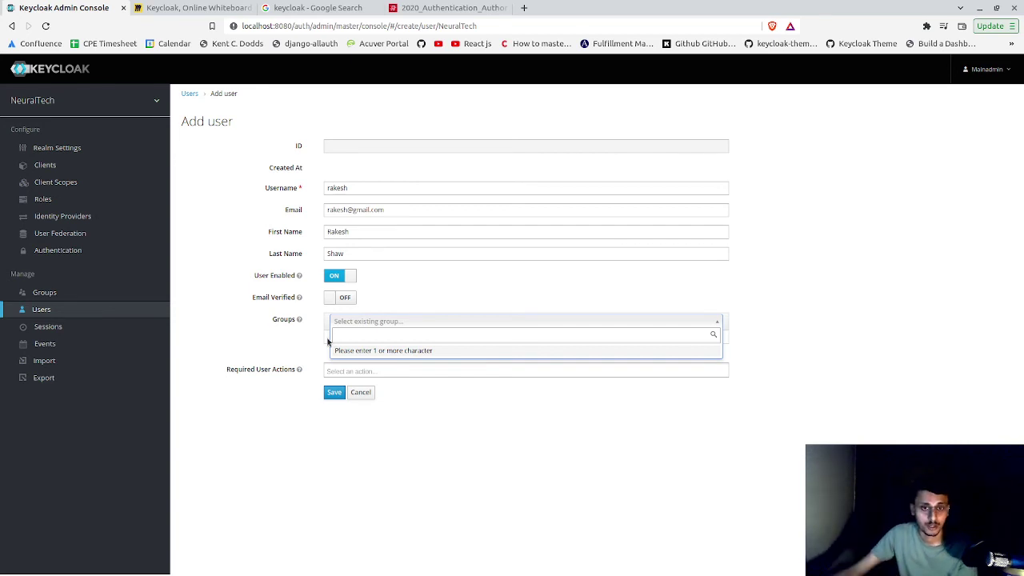
{"action": "left_click", "coordinate": [325, 370]}
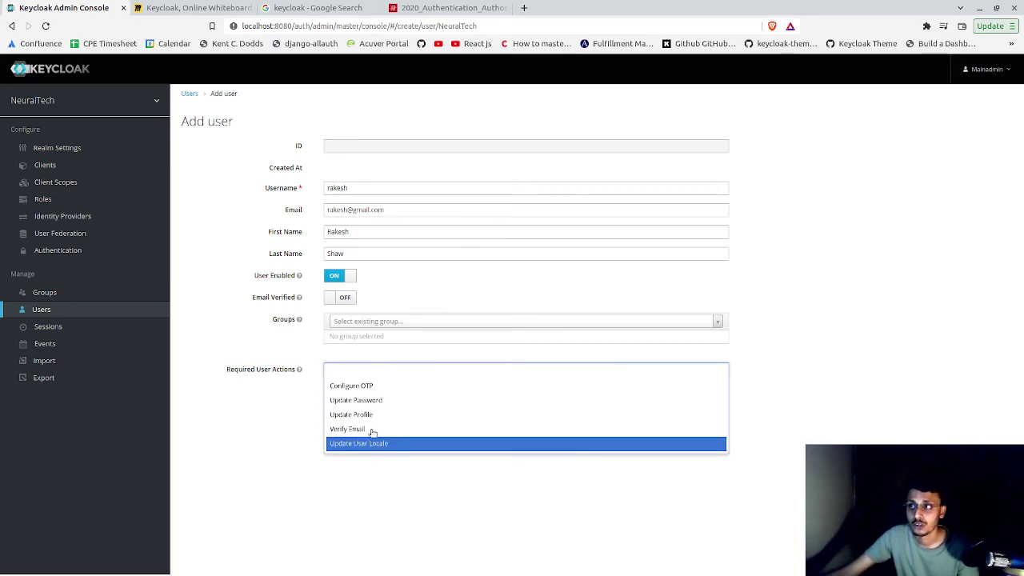
{"action": "left_click", "coordinate": [408, 457]}
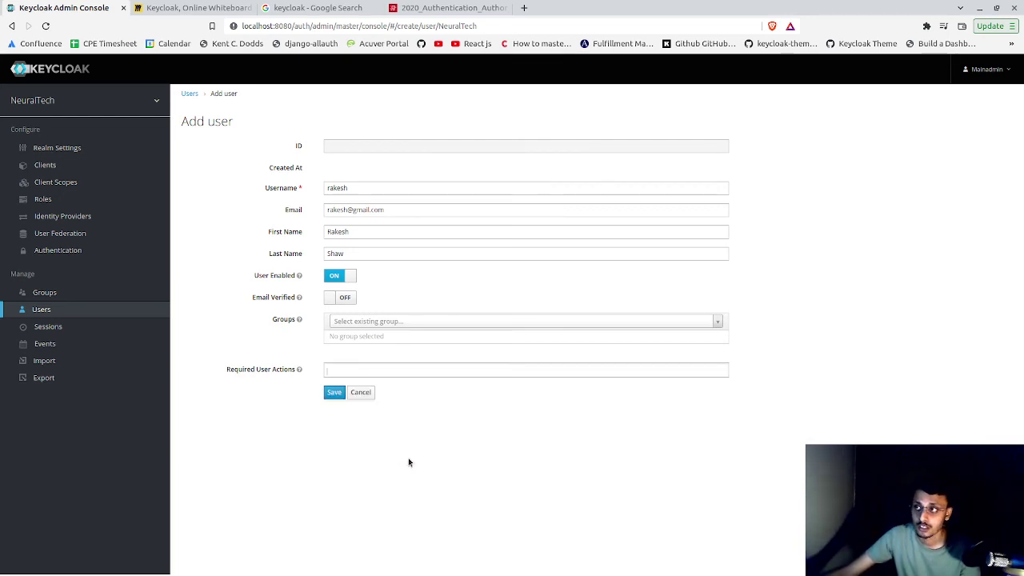
{"action": "left_click", "coordinate": [343, 395]}
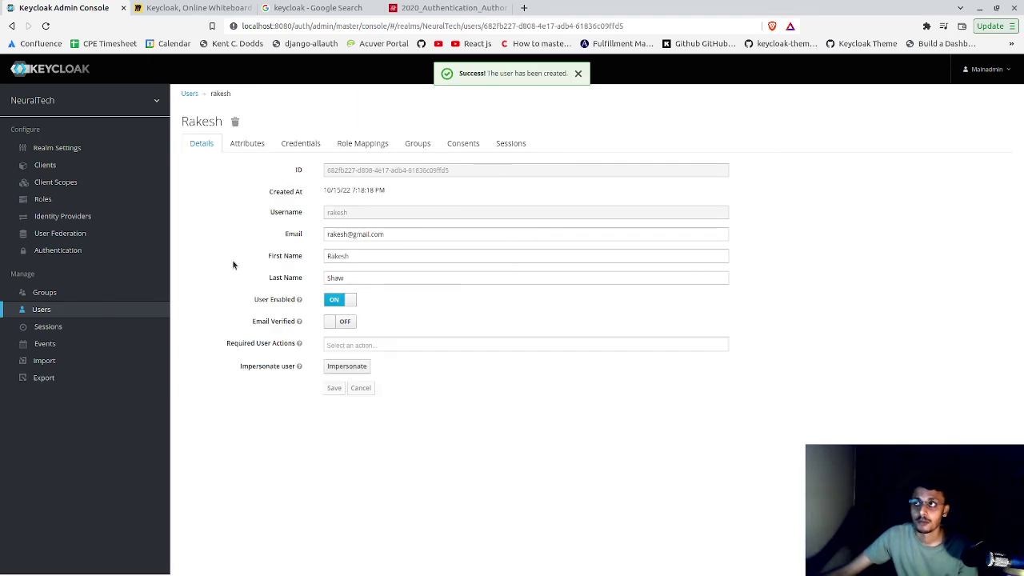
- On the Credentials tab, enter a password and its confirmation, switching Temporary off
{"action": "left_click", "coordinate": [292, 145]}
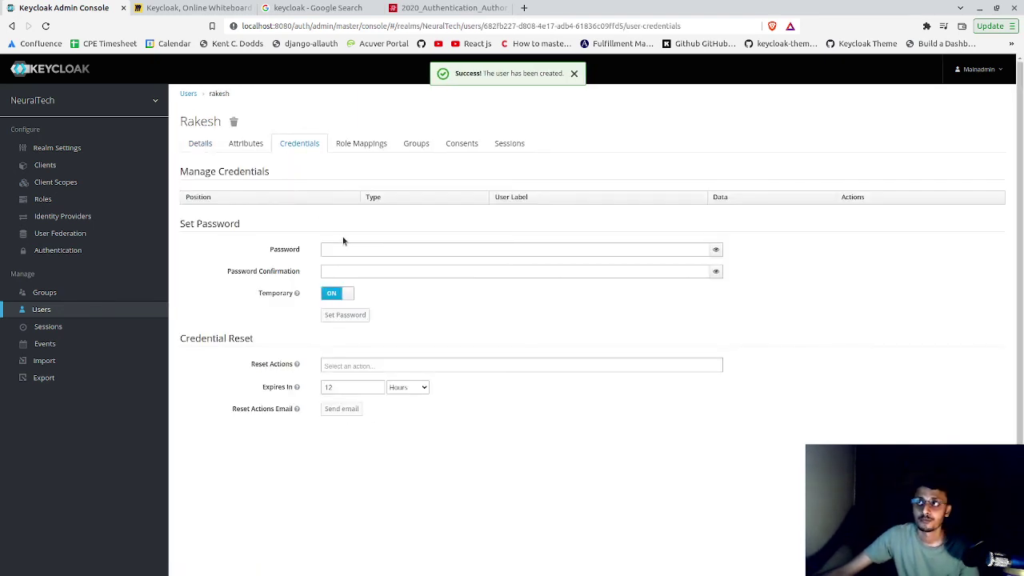
{"action": "left_click", "coordinate": [352, 249]}
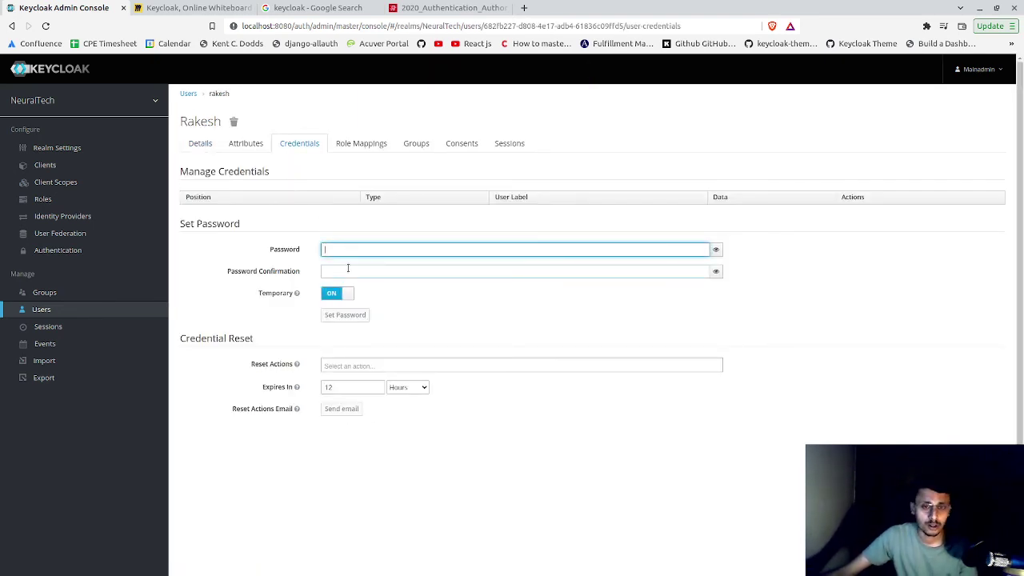
{"action": "type", "text": "admin"}
{"action": "left_click", "coordinate": [348, 271]}
{"action": "type", "text": "admin12"}
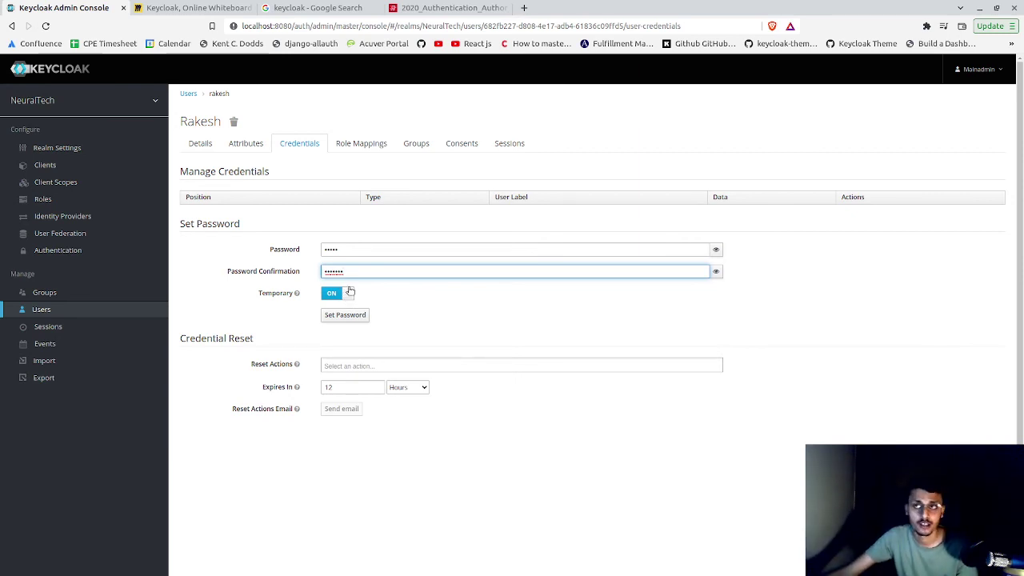
{"action": "left_click", "coordinate": [350, 294]}
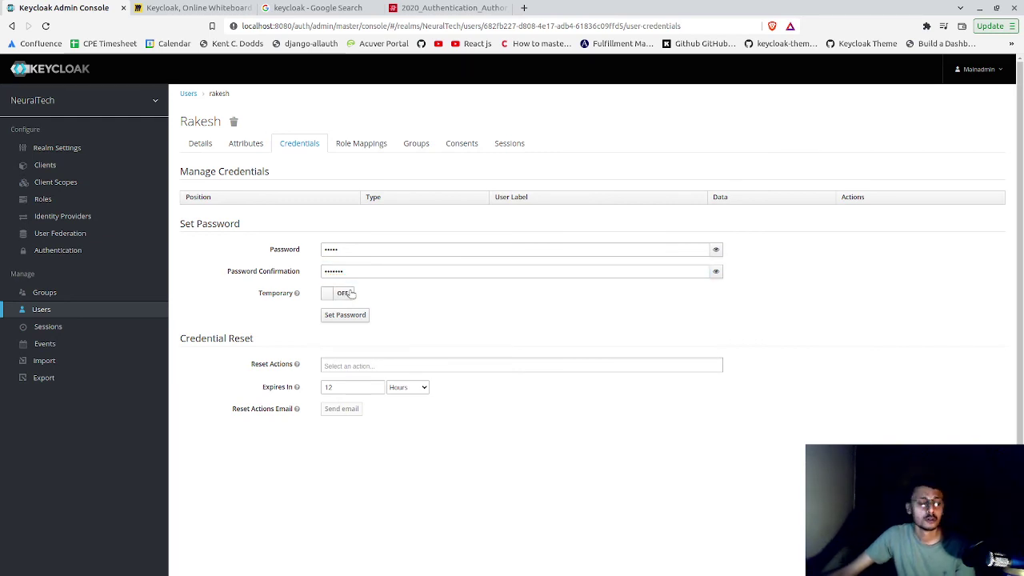
- Re-enter the password in plain view, turn Temporary back on, and confirm setting it
{"action": "left_click", "coordinate": [373, 244]}
{"action": "double_click", "coordinate": [373, 245]}
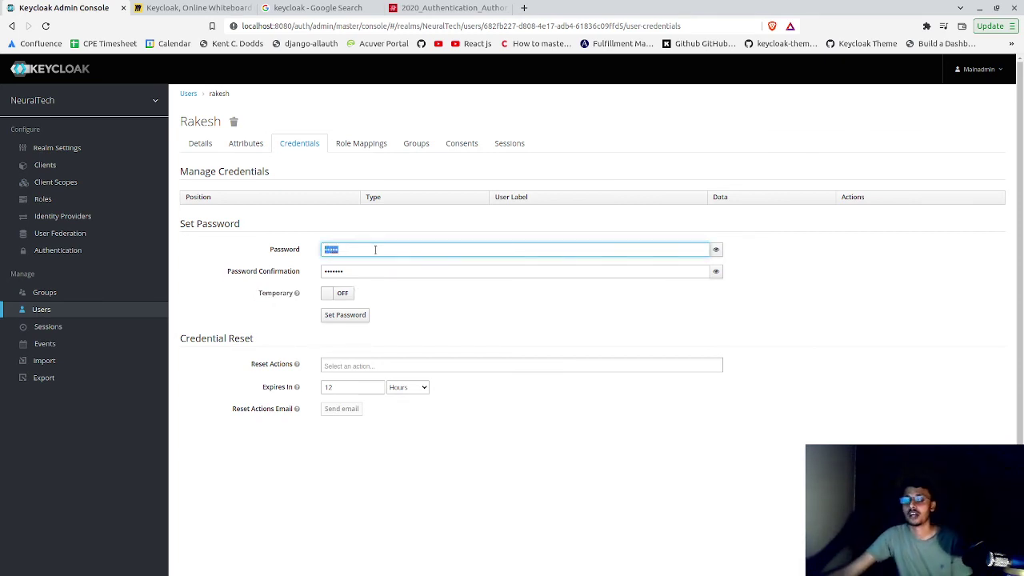
{"action": "key", "text": "BackSpace"}
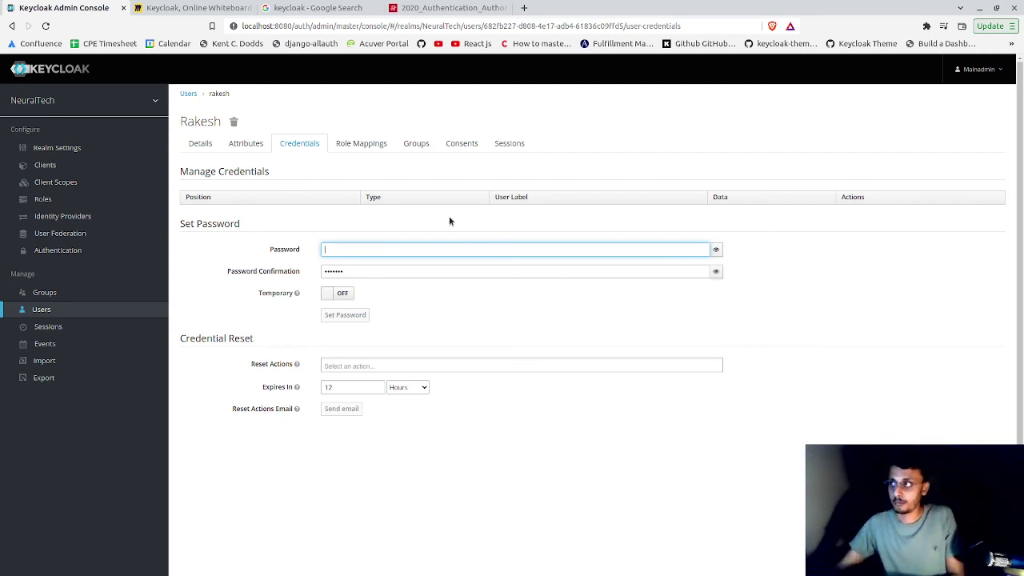
{"action": "left_click", "coordinate": [718, 251]}
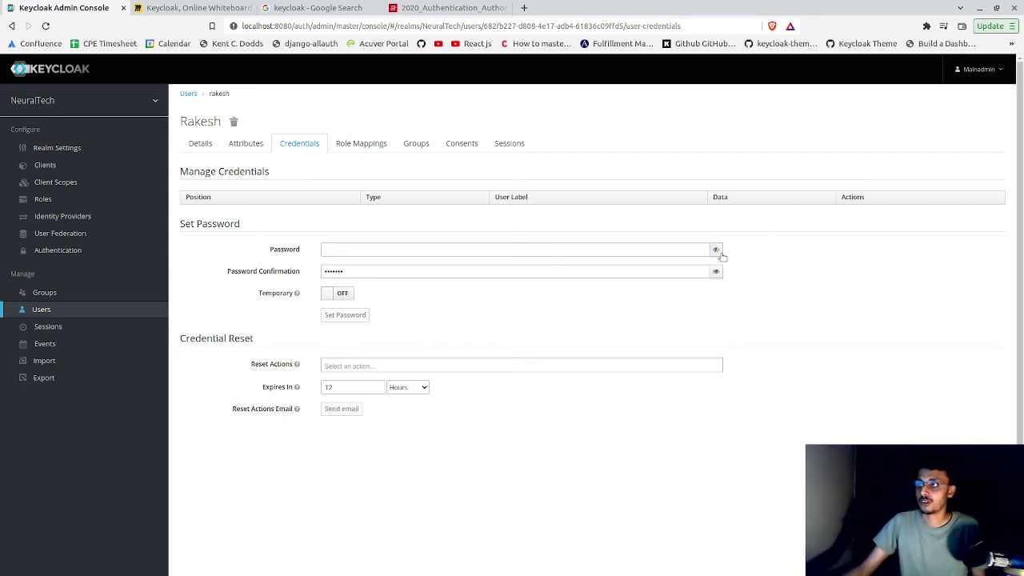
{"action": "type", "text": "1234"}
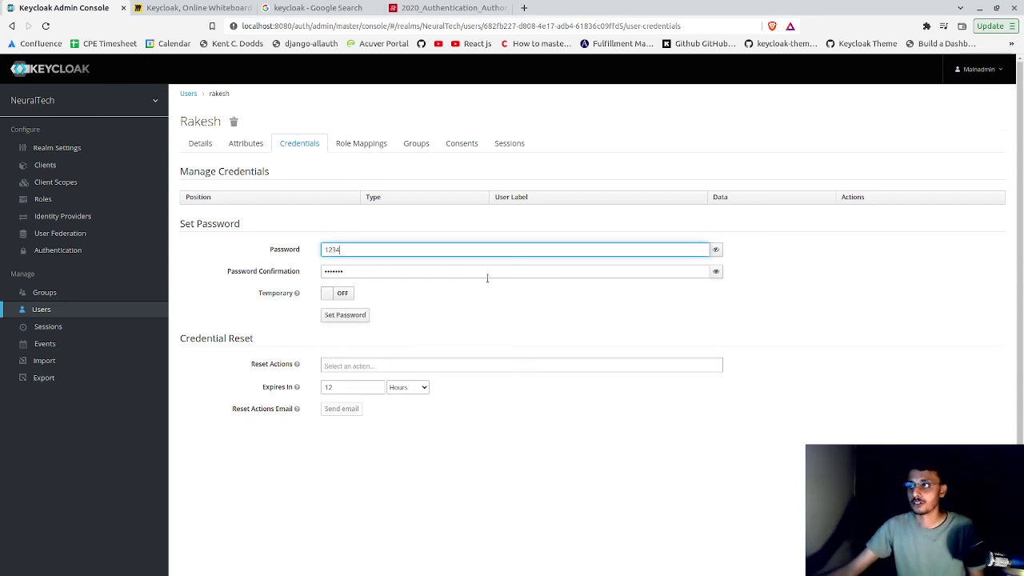
{"action": "key", "text": "Tab"}
{"action": "type", "text": "123"}
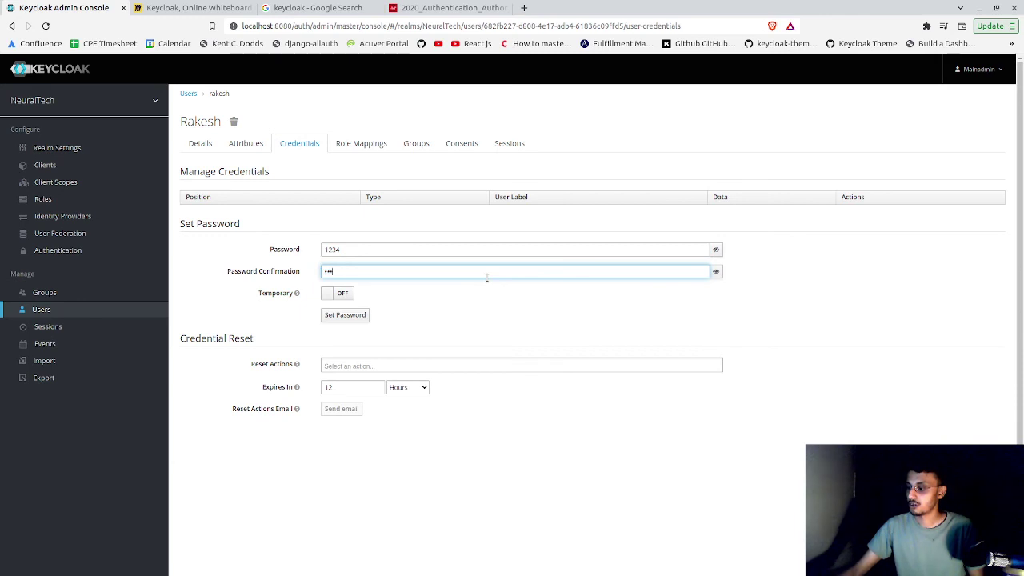
{"action": "left_click", "coordinate": [337, 293]}
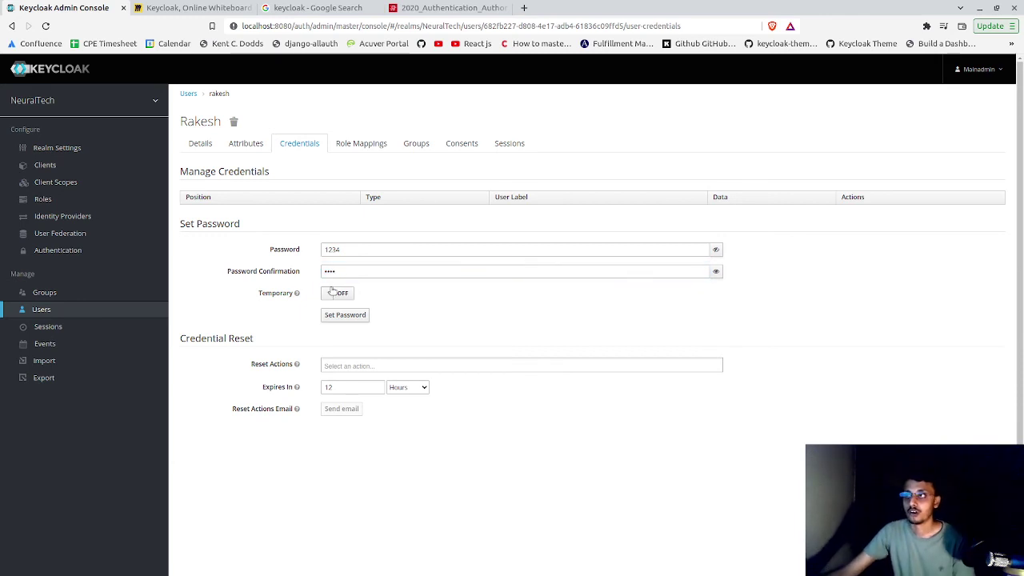
{"action": "left_click", "coordinate": [364, 319]}
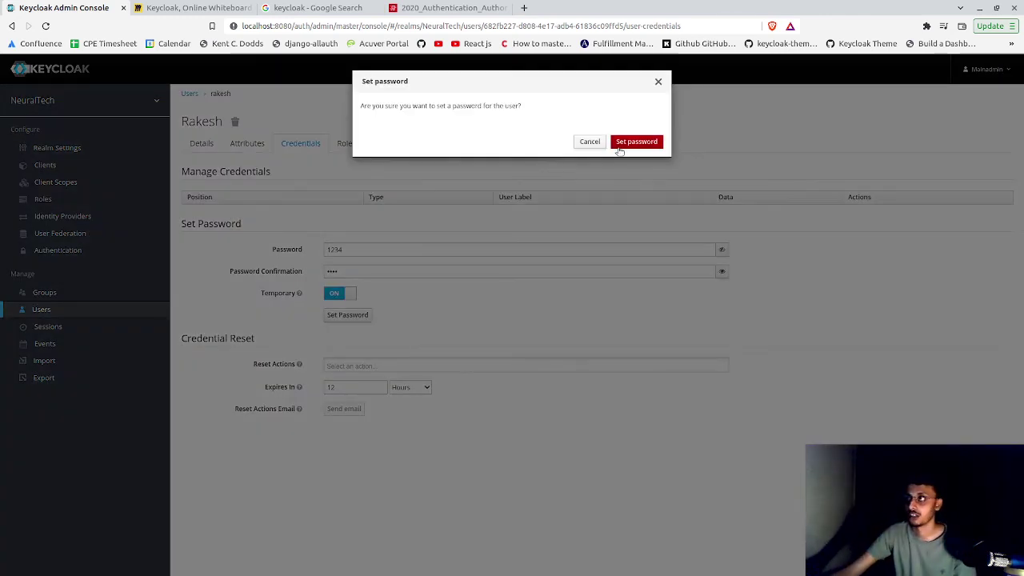
{"action": "left_click", "coordinate": [621, 147]}
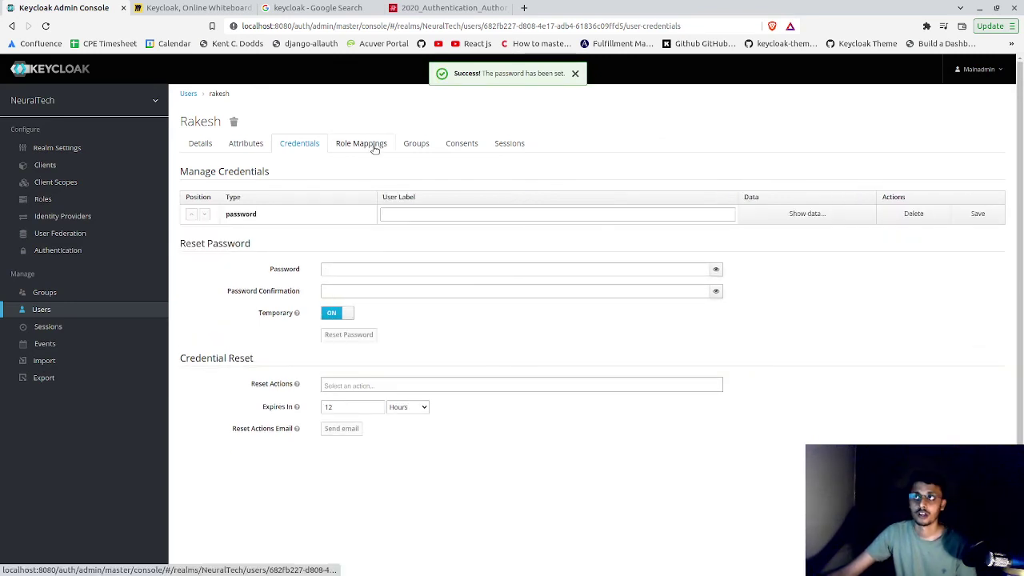
{"action": "left_click", "coordinate": [379, 151]}
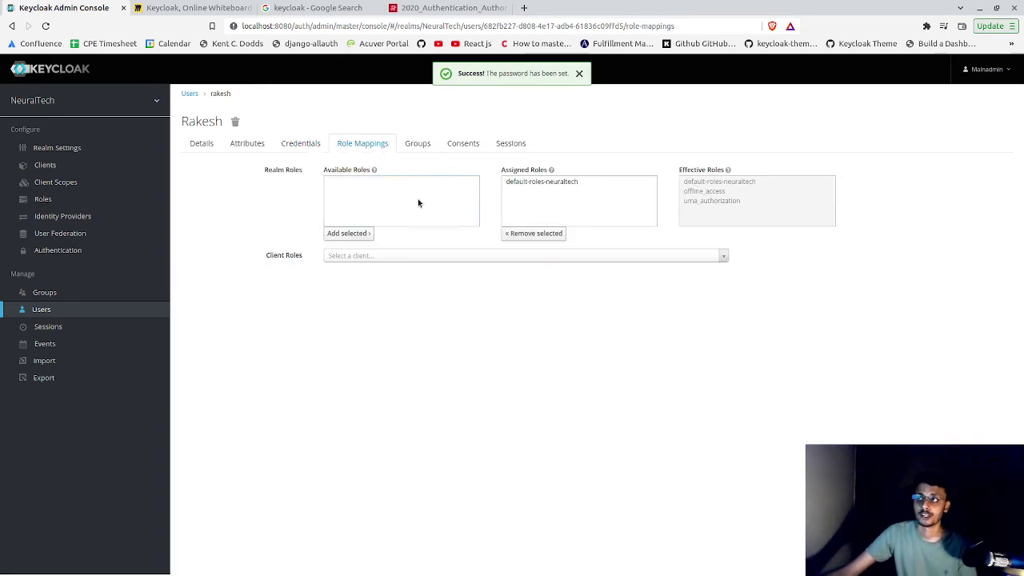
- Assign roles from client abc to the user, review remaining available roles, then go to Clients
{"action": "left_click", "coordinate": [385, 257]}
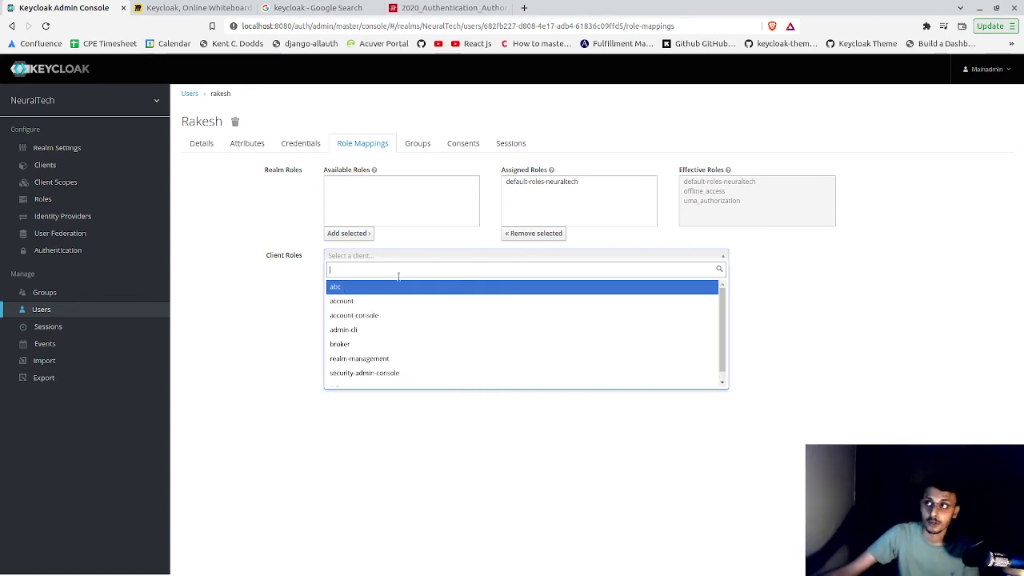
{"action": "left_click", "coordinate": [368, 287]}
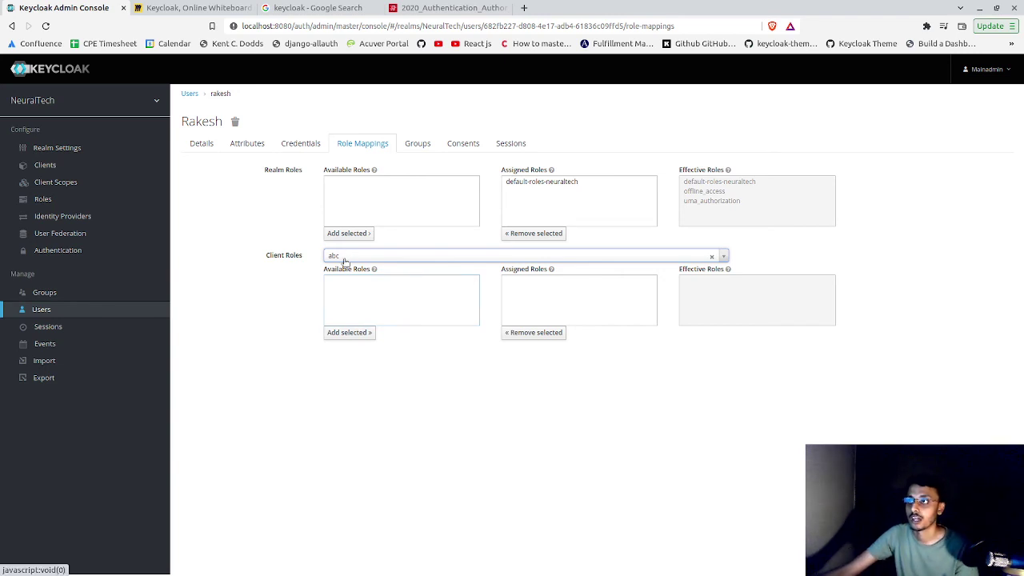
{"action": "left_click", "coordinate": [331, 335]}
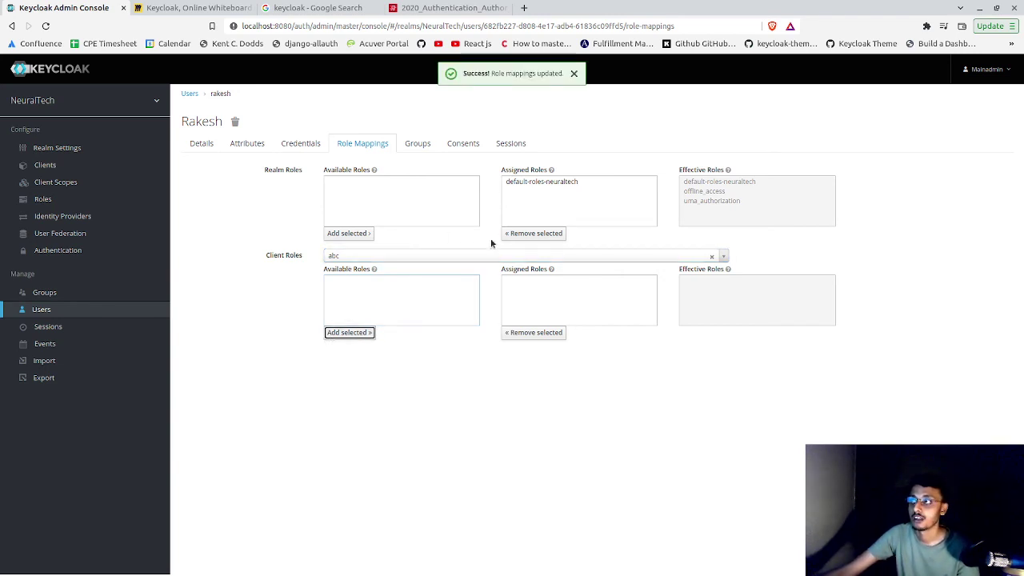
{"action": "left_click", "coordinate": [364, 213]}
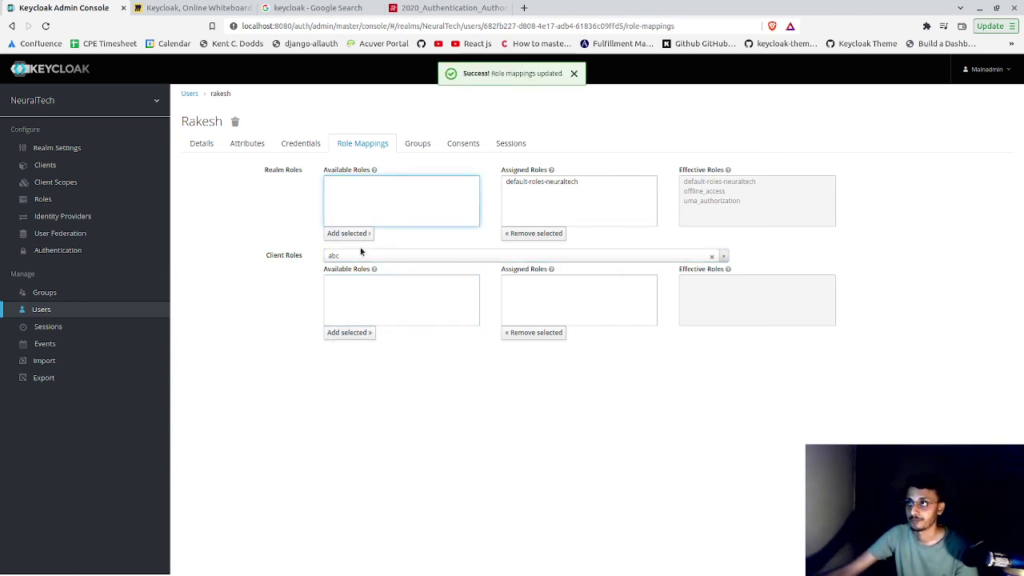
{"action": "left_click", "coordinate": [367, 284]}
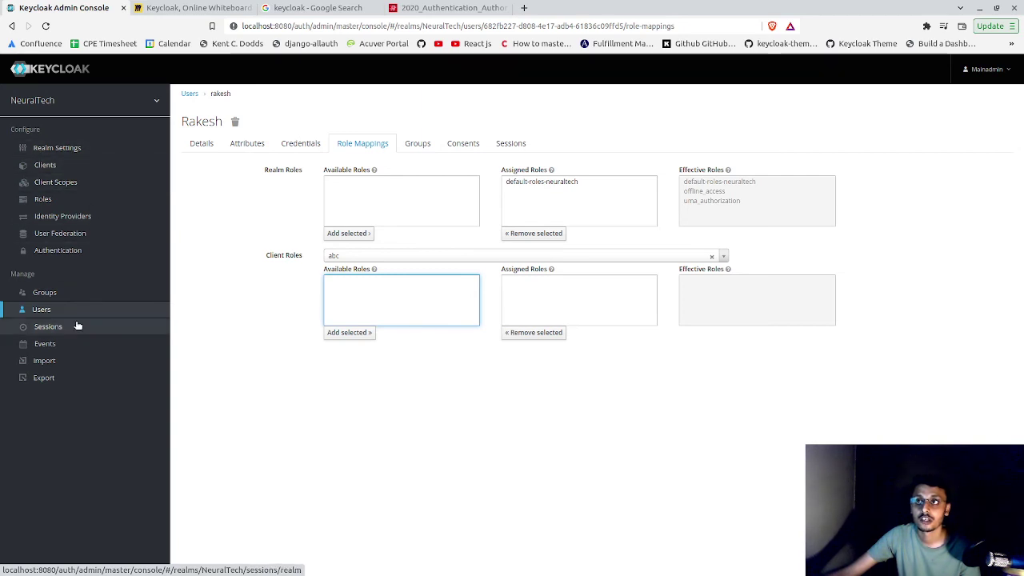
{"action": "left_click", "coordinate": [73, 165]}
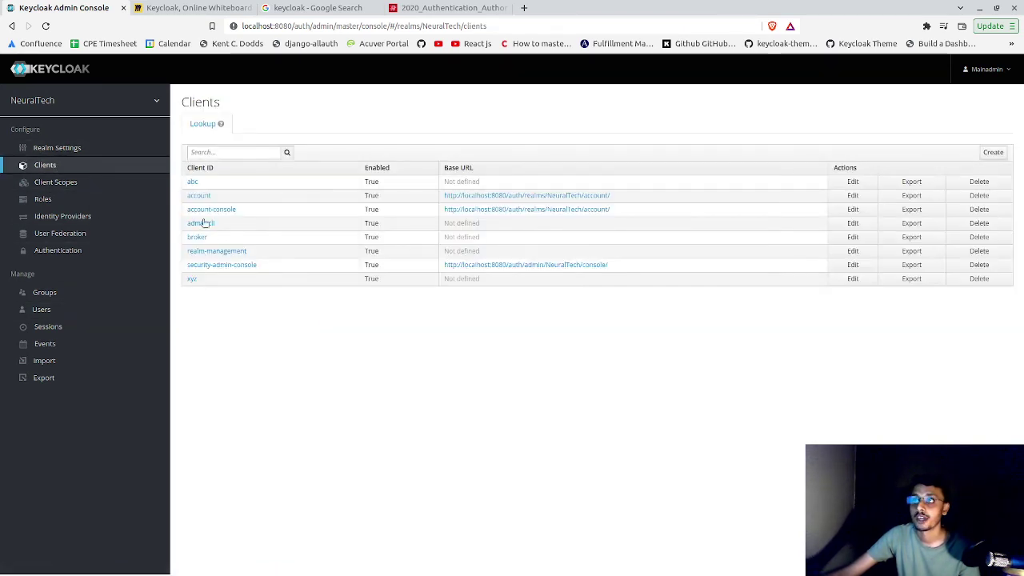
- Add a client role named Admin to the abc client, then go back to the realm's Users list
{"action": "left_click", "coordinate": [290, 200]}
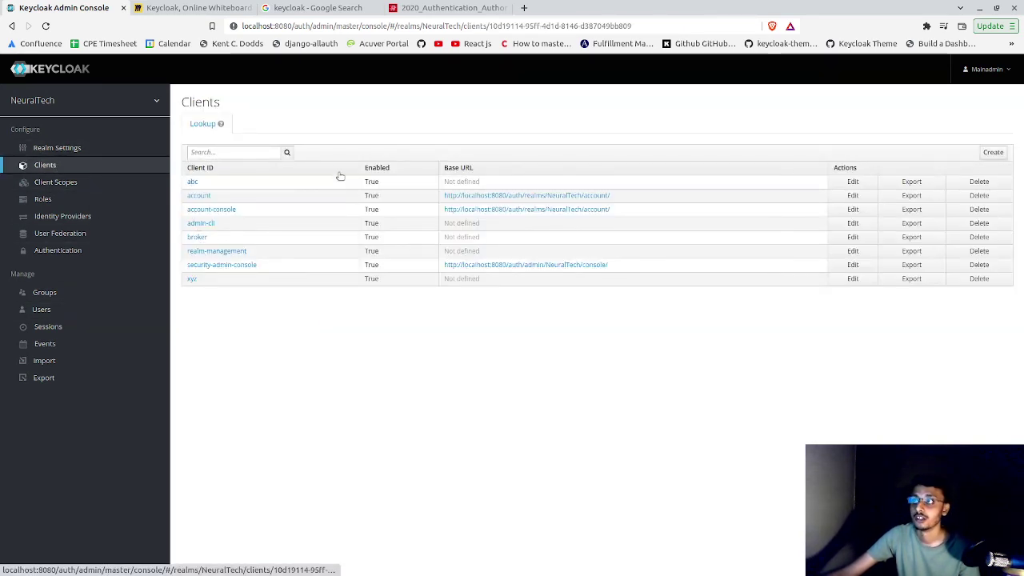
{"action": "left_click", "coordinate": [193, 183]}
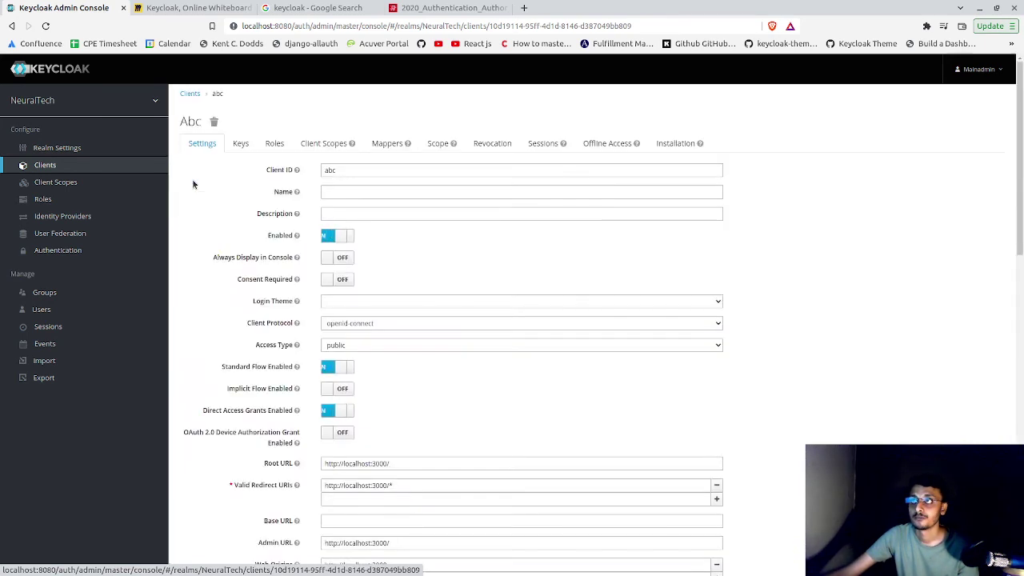
{"action": "left_click", "coordinate": [273, 145]}
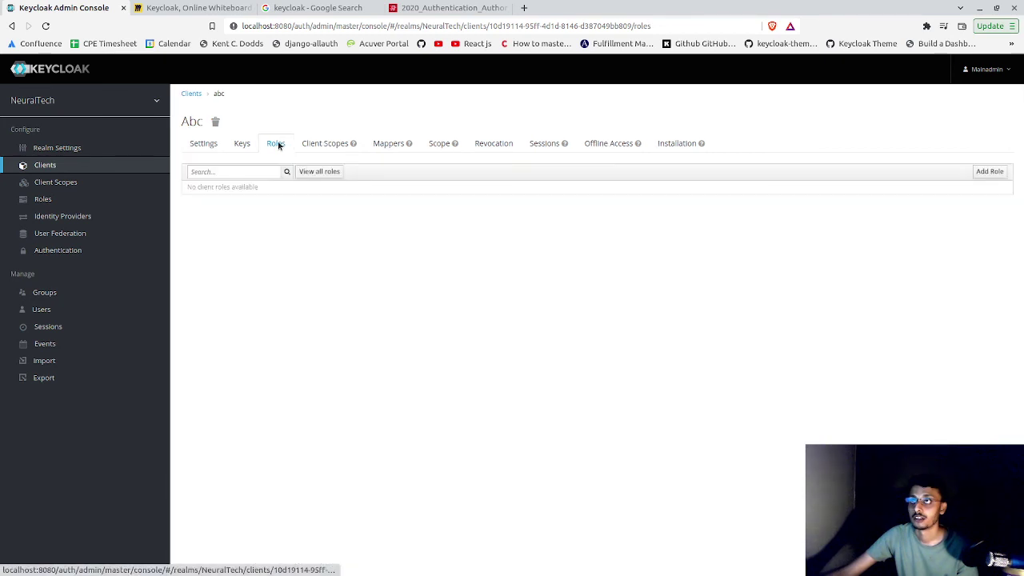
{"action": "left_click", "coordinate": [989, 171]}
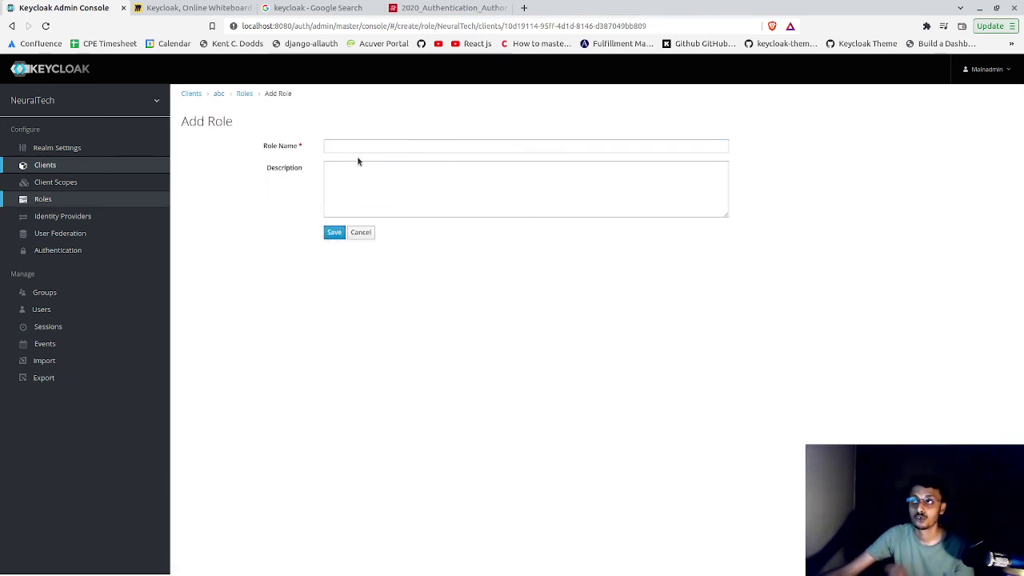
{"action": "left_click", "coordinate": [373, 146]}
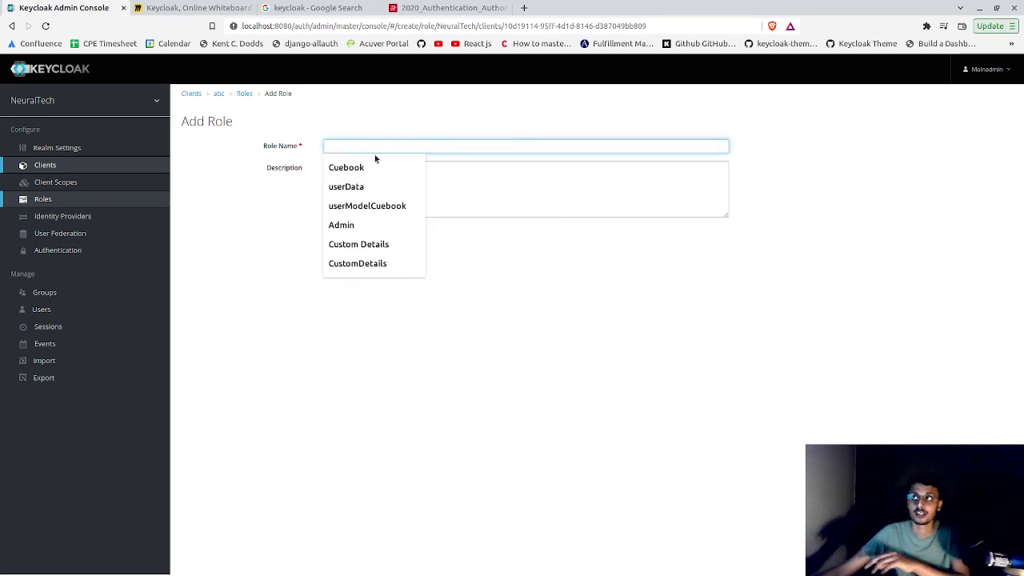
{"action": "type", "text": "Ad"}
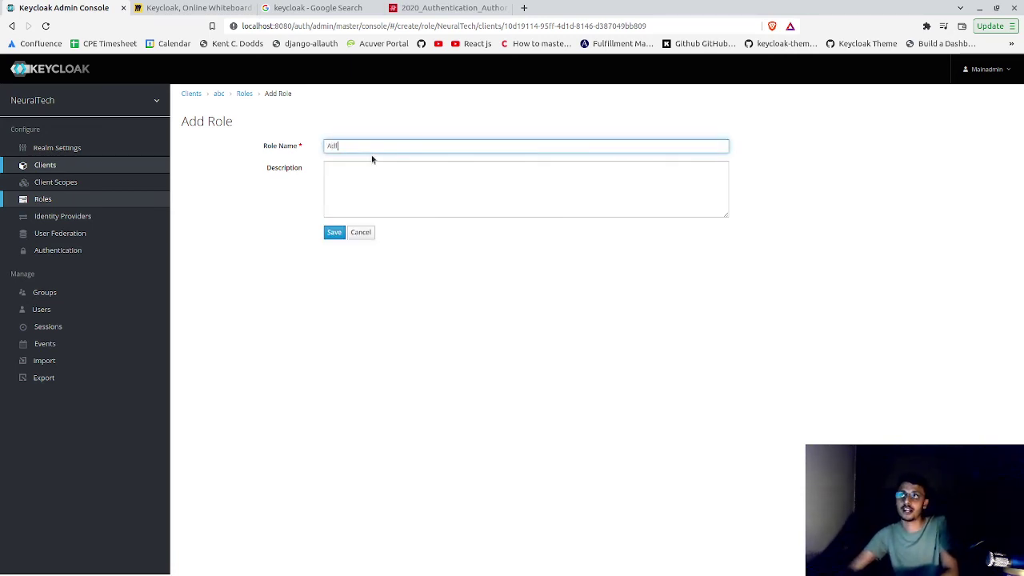
{"action": "type", "text": "min"}
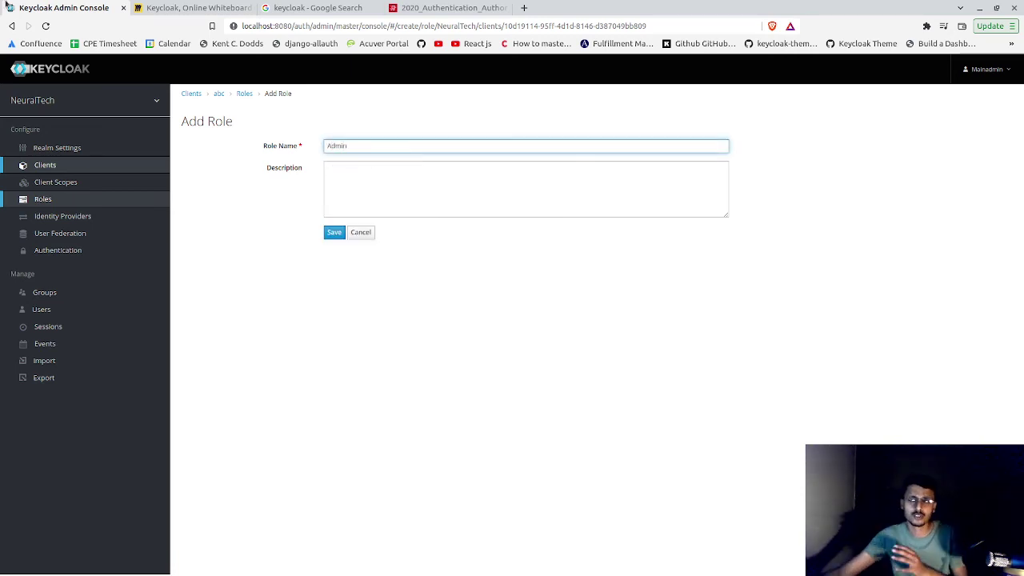
{"action": "left_click", "coordinate": [331, 233]}
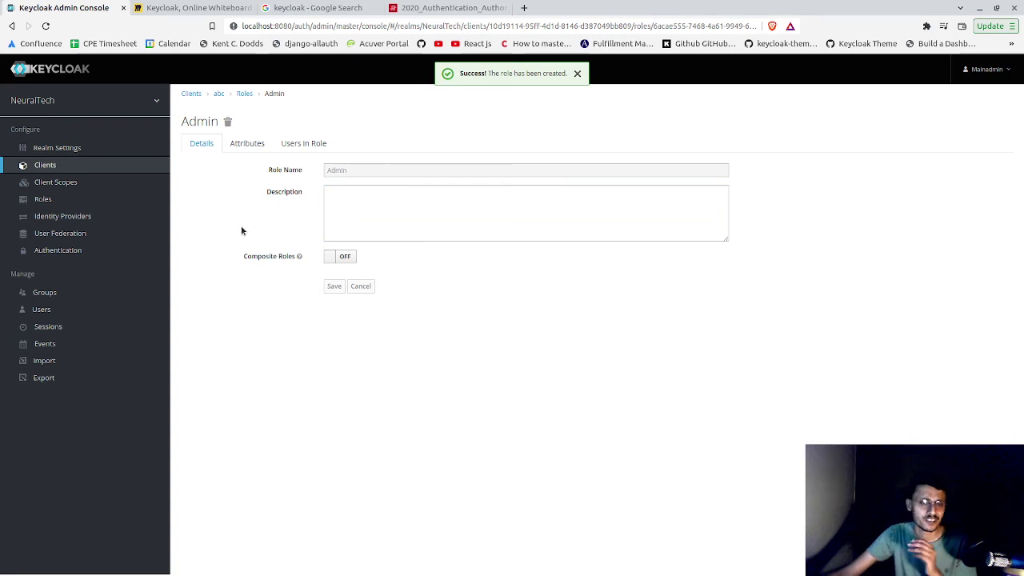
{"action": "left_click", "coordinate": [123, 312]}
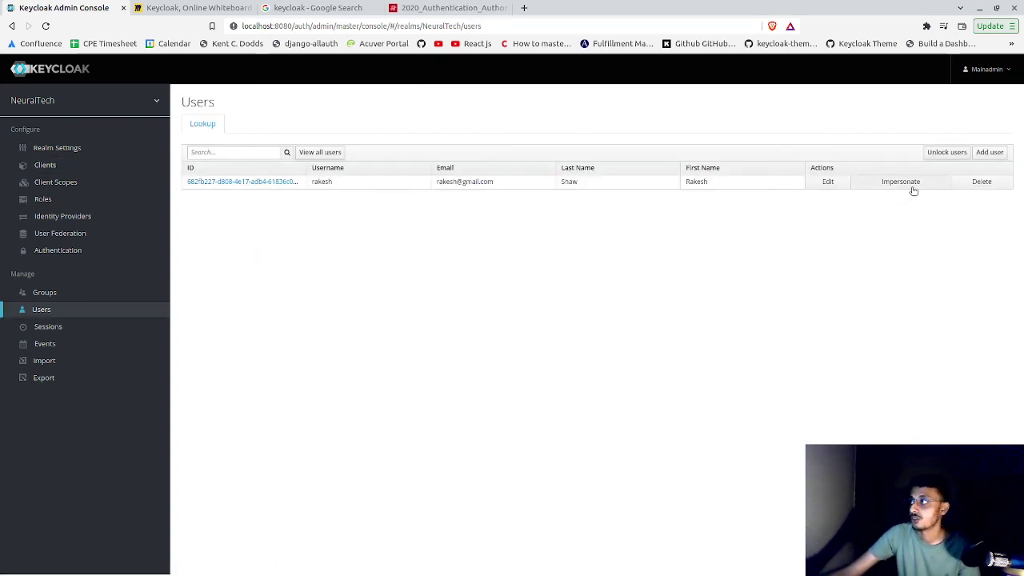
- In the user's Role Mappings, assign the abc client's Admin role and return to their details
{"action": "left_click", "coordinate": [826, 182]}
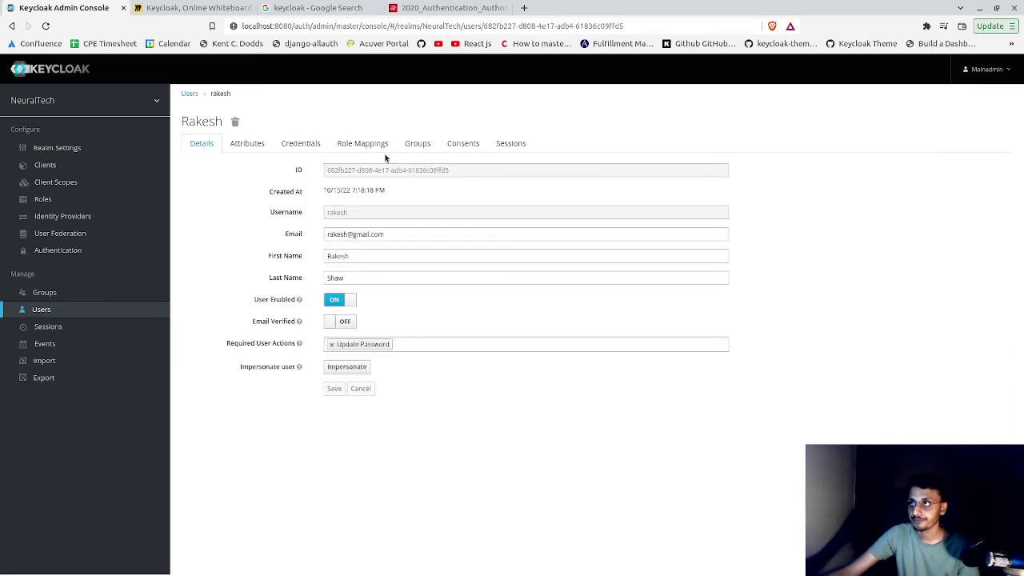
{"action": "left_click", "coordinate": [372, 146]}
{"action": "left_click", "coordinate": [369, 235]}
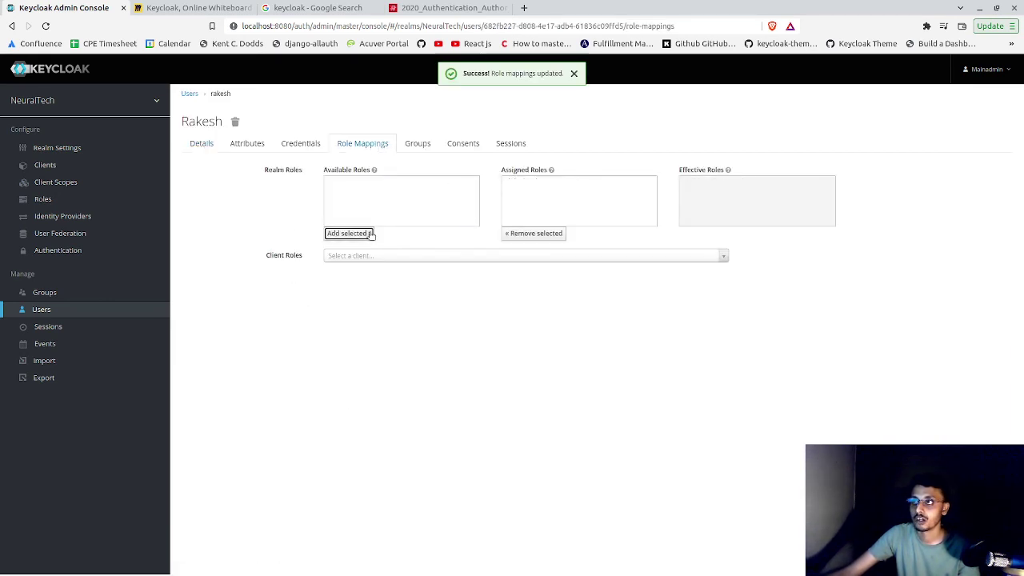
{"action": "left_click", "coordinate": [389, 257]}
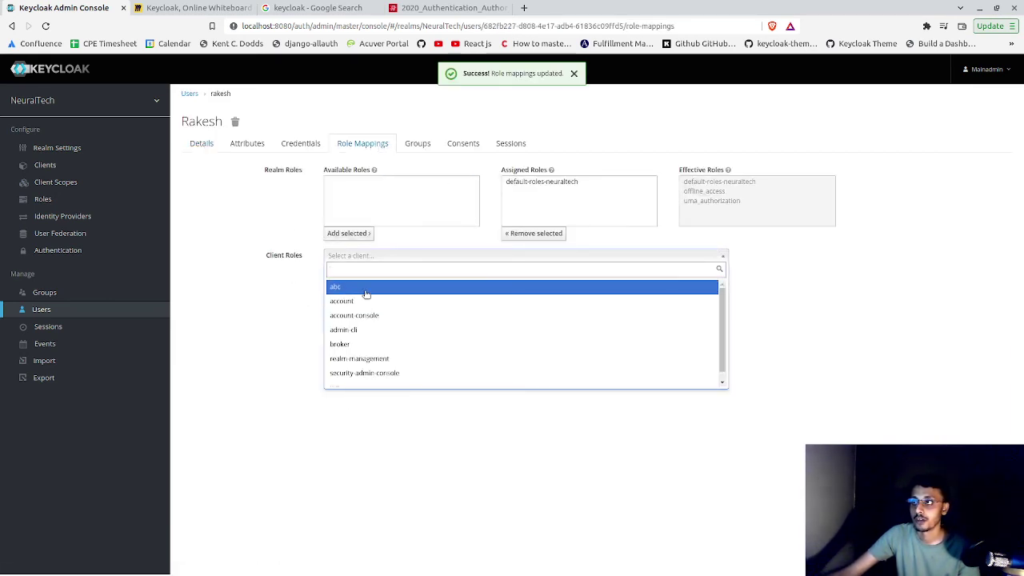
{"action": "left_click", "coordinate": [366, 291]}
{"action": "left_click", "coordinate": [342, 282]}
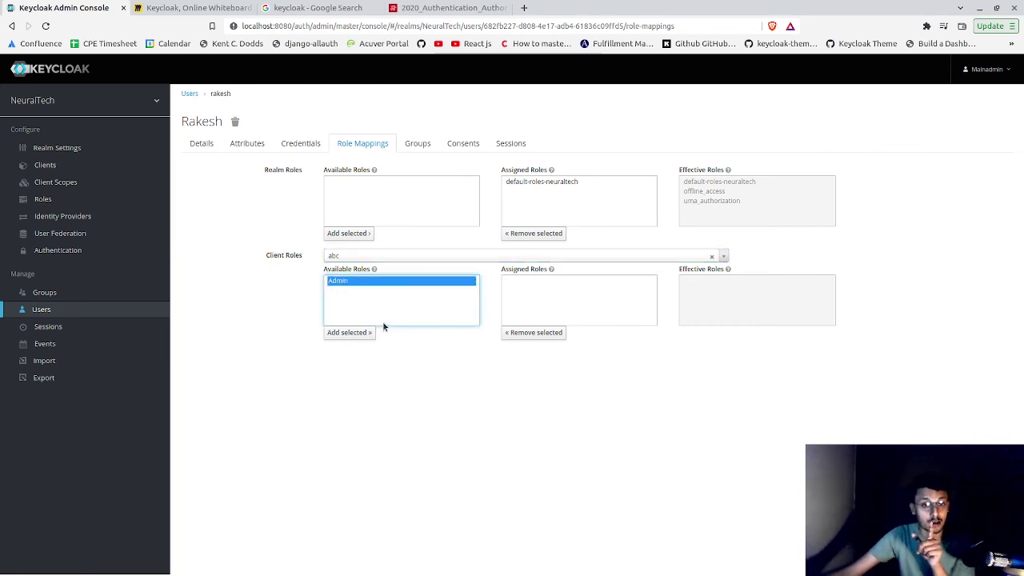
{"action": "left_click", "coordinate": [363, 332]}
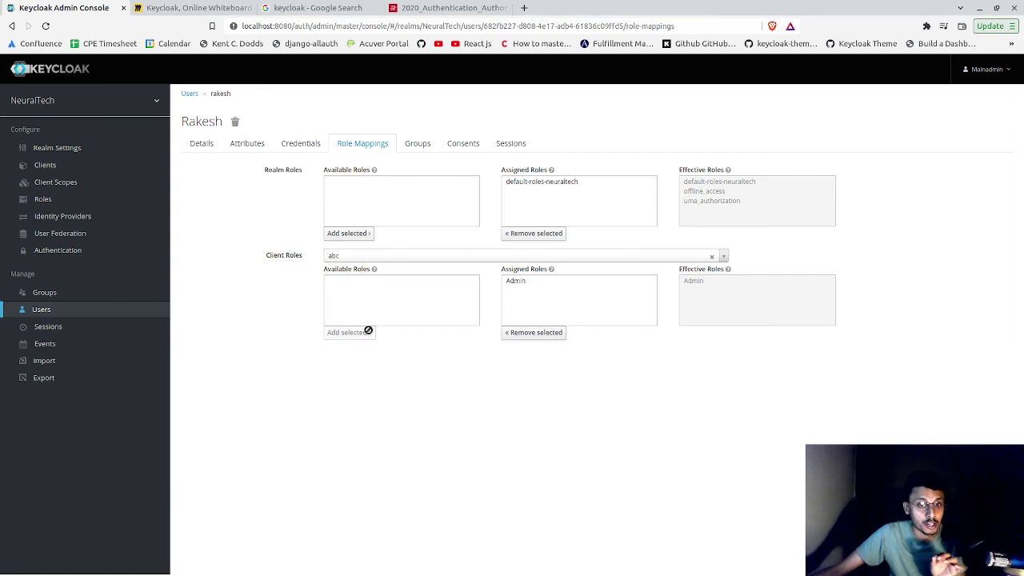
{"action": "left_click", "coordinate": [205, 143]}
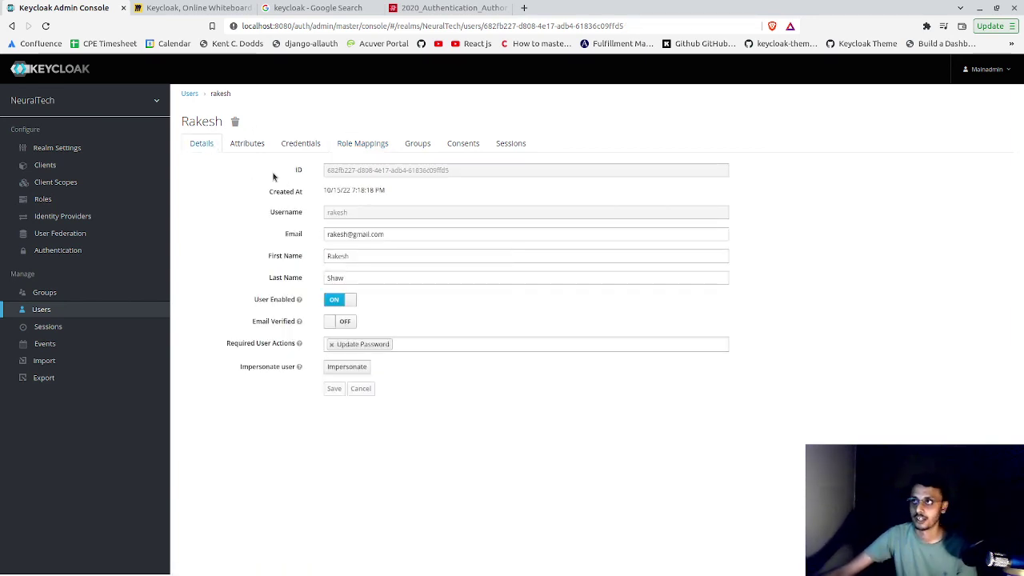
- Select and copy the user's username from their details page
{"action": "triple_click", "coordinate": [354, 234]}
{"action": "left_click", "coordinate": [337, 213]}
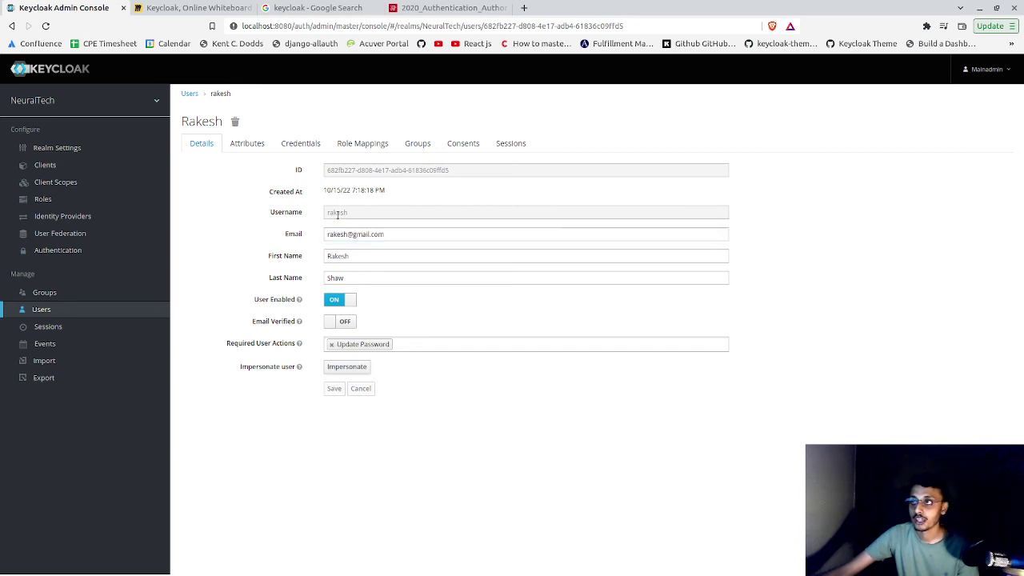
{"action": "double_click", "coordinate": [337, 213]}
{"action": "right_click", "coordinate": [339, 213]}
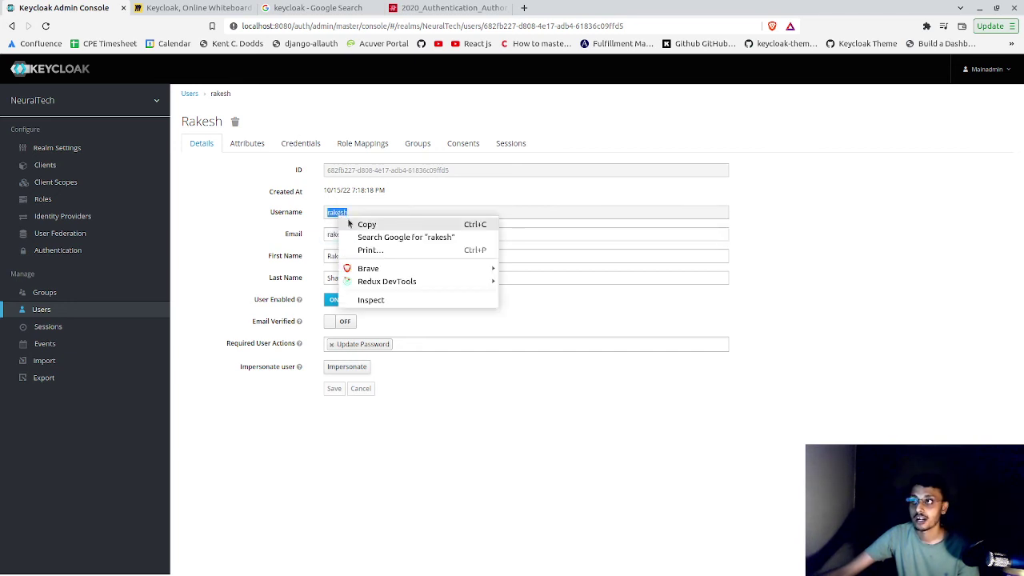
- Open the account client from the NeuralTech Clients list in a new tab, then return
{"action": "left_click", "coordinate": [78, 149]}
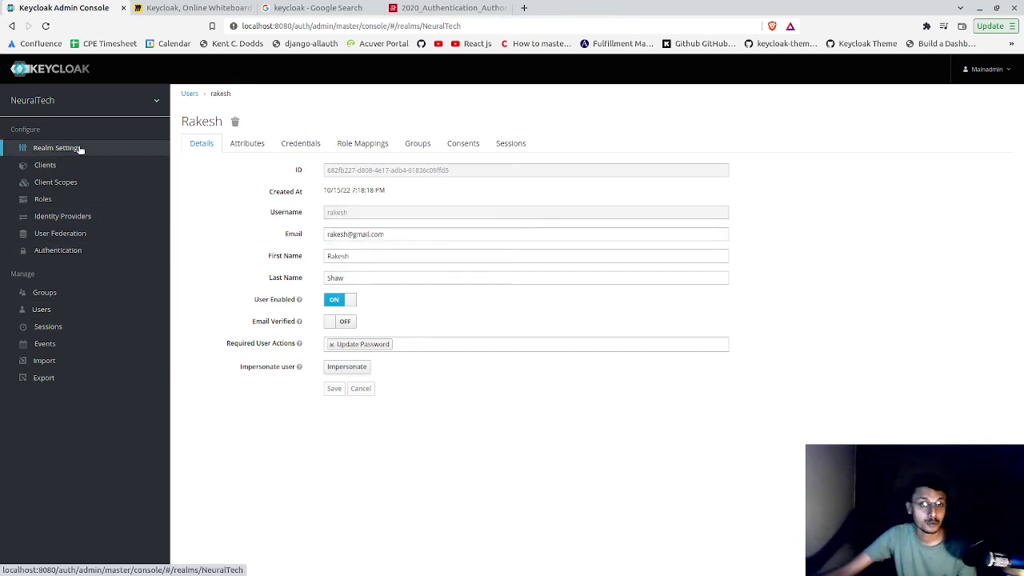
{"action": "left_click", "coordinate": [130, 169]}
{"action": "right_click", "coordinate": [190, 199]}
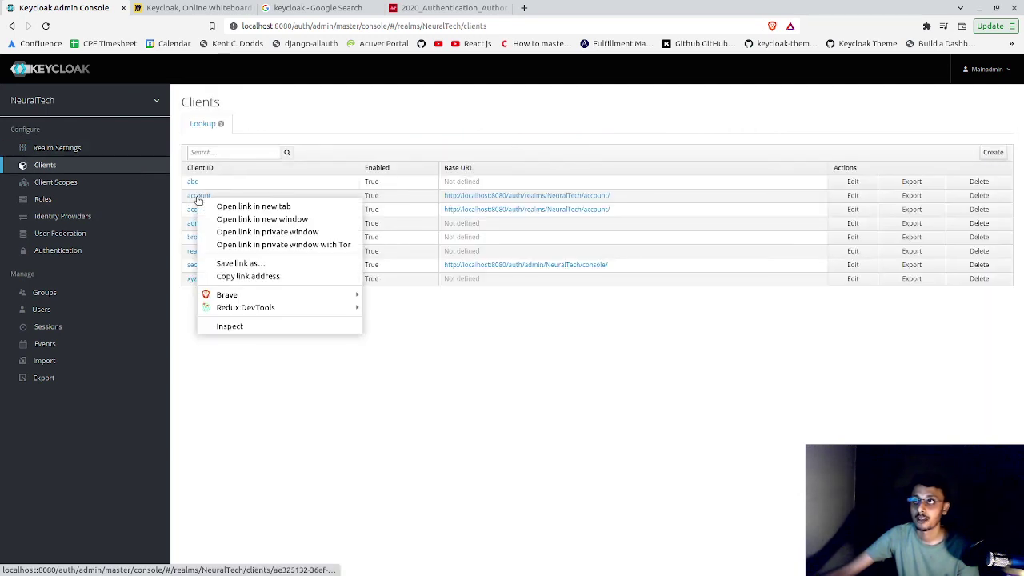
{"action": "left_click", "coordinate": [228, 204]}
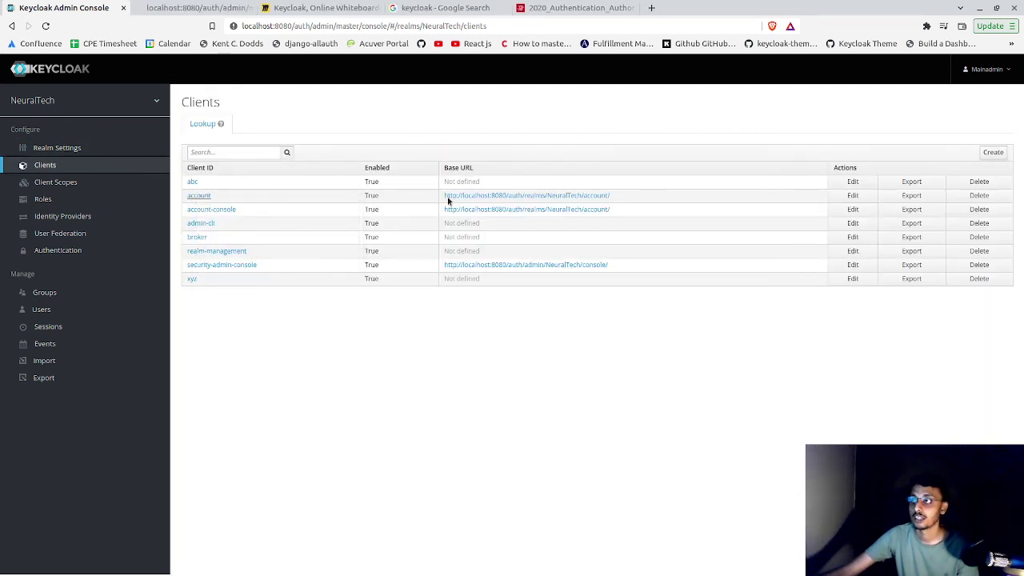
{"action": "left_click", "coordinate": [200, 8]}
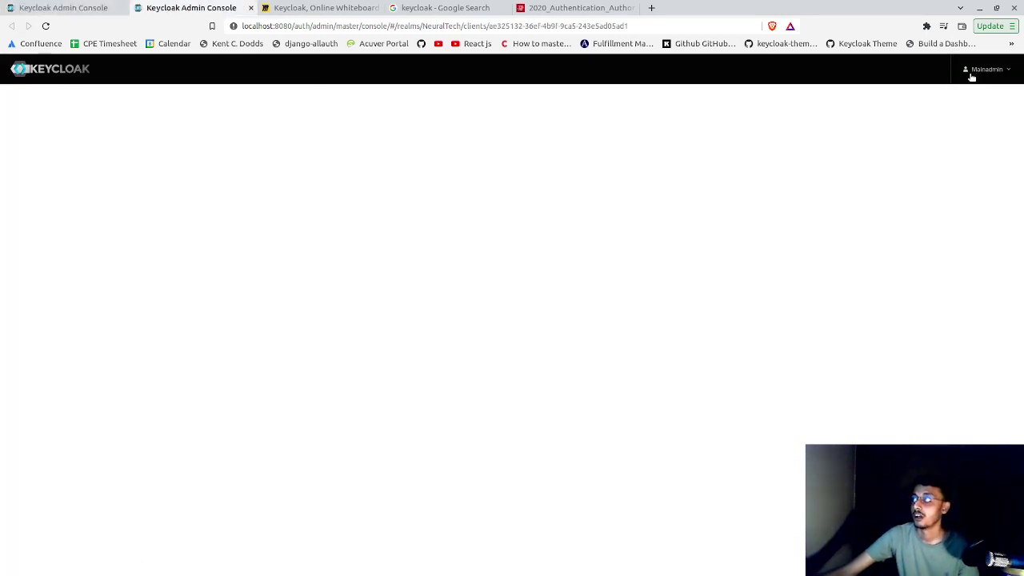
{"action": "left_click", "coordinate": [971, 72]}
{"action": "left_click", "coordinate": [108, 6]}
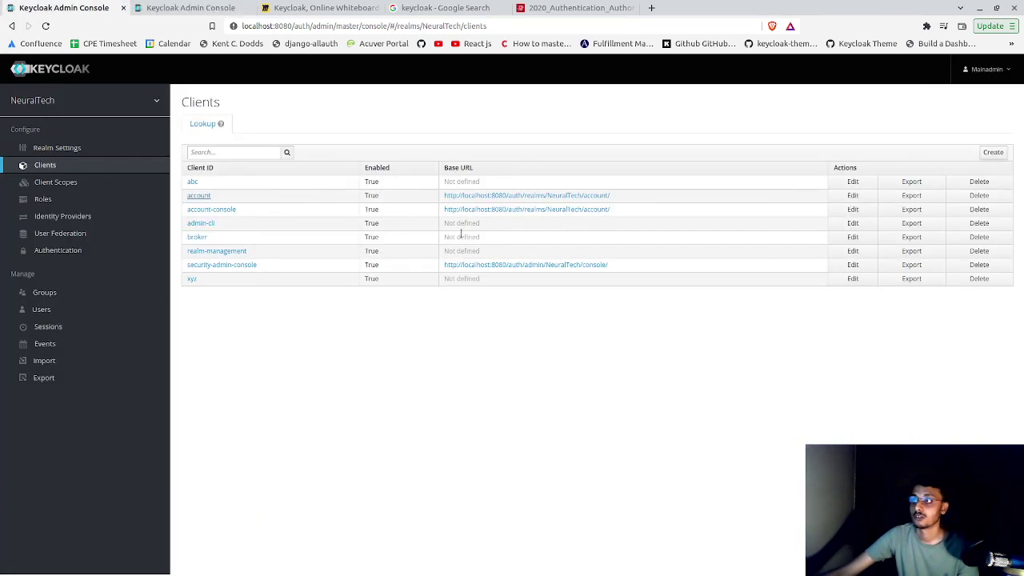
- Open the account client's Base URL in a new tab and bring up its sign-in form
{"action": "right_click", "coordinate": [493, 196]}
{"action": "left_click", "coordinate": [544, 200]}
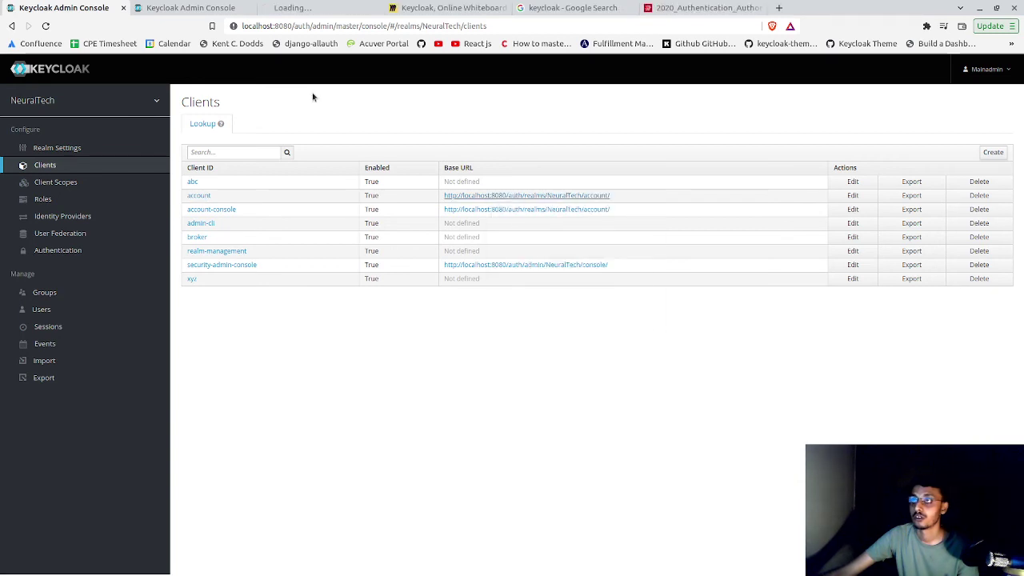
{"action": "left_click", "coordinate": [312, 8]}
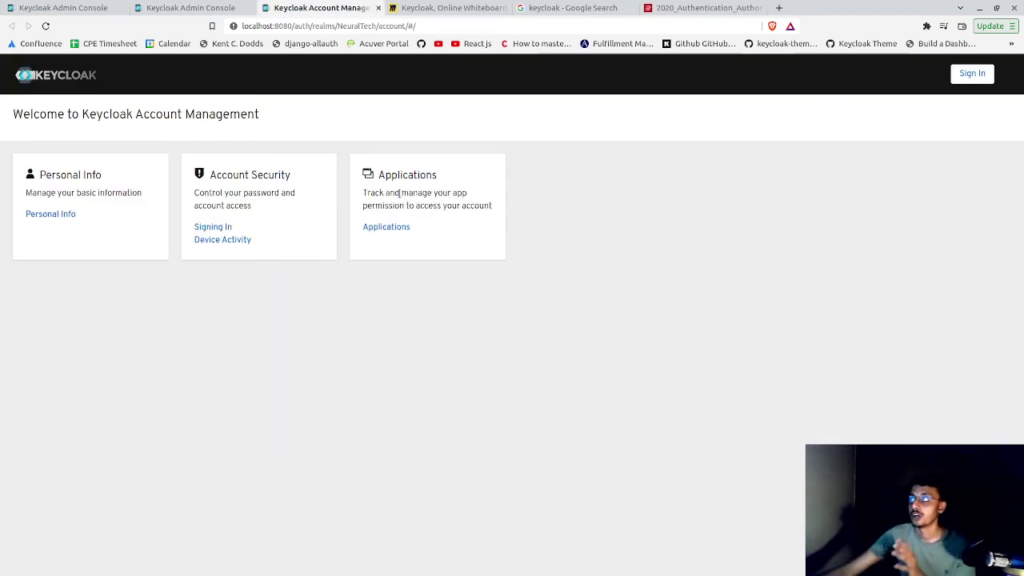
{"action": "left_click", "coordinate": [974, 73]}
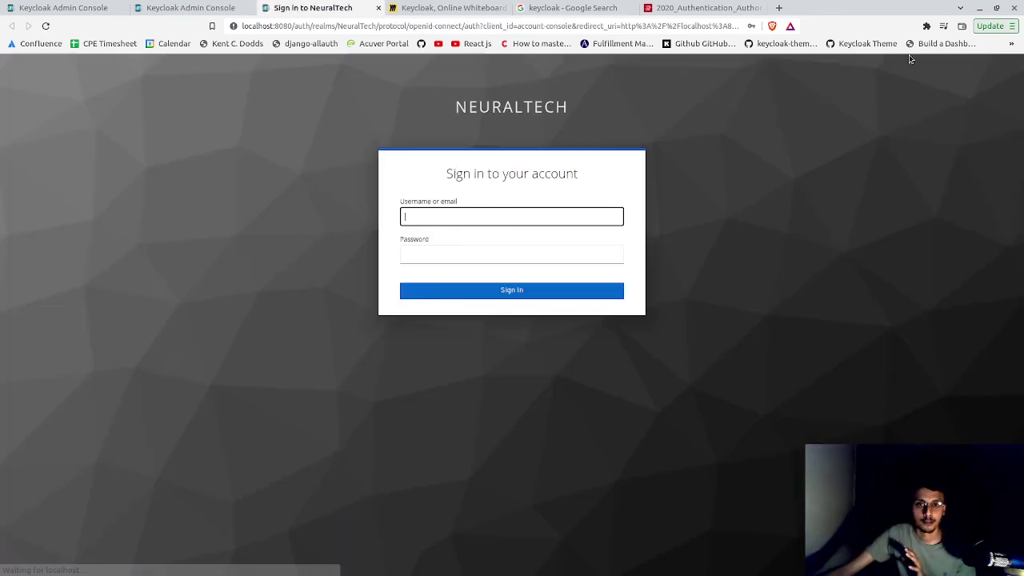
- Try signing in with a saved browser login
{"action": "left_click", "coordinate": [442, 216]}
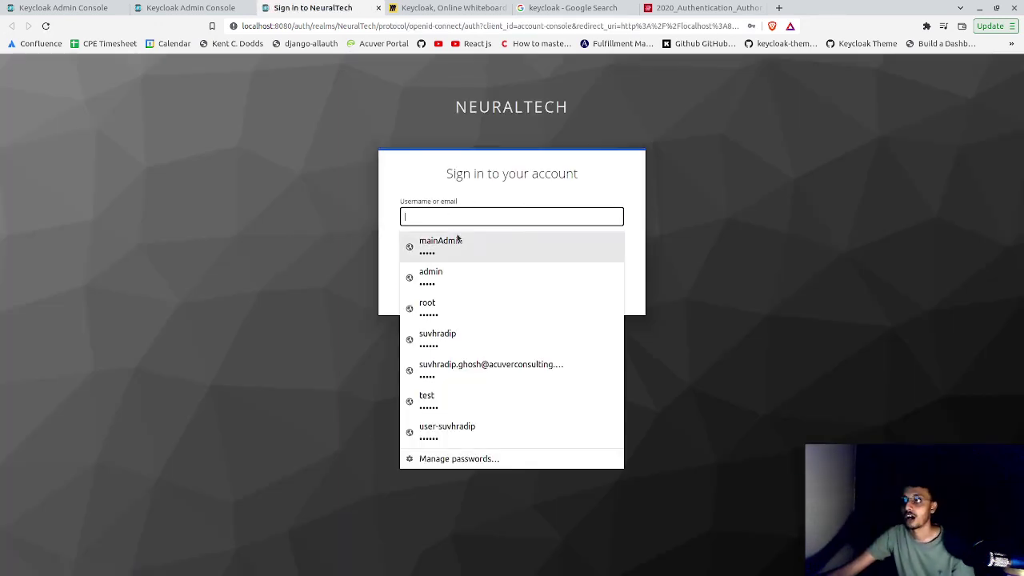
{"action": "left_click", "coordinate": [452, 238]}
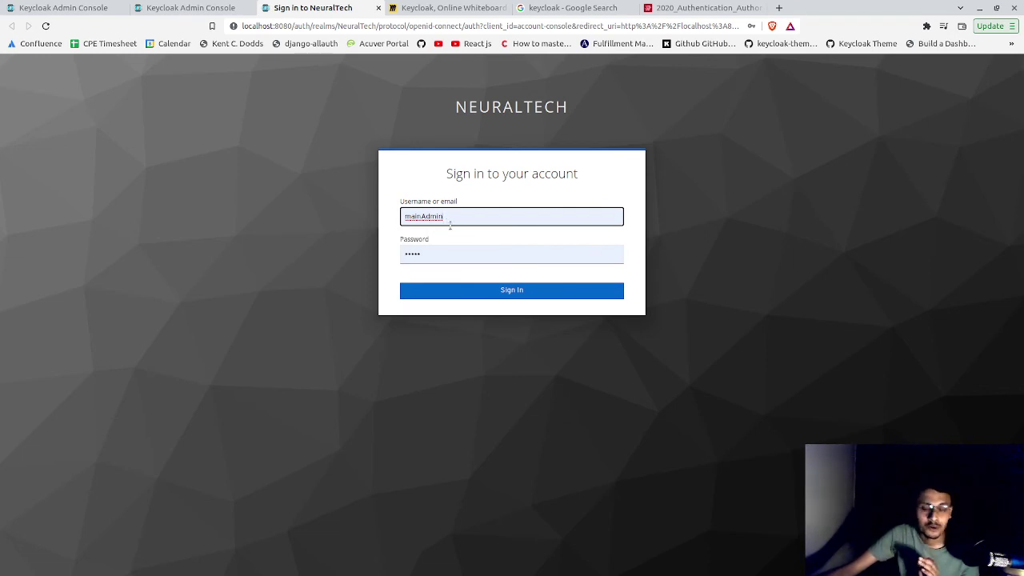
{"action": "left_click", "coordinate": [475, 290]}
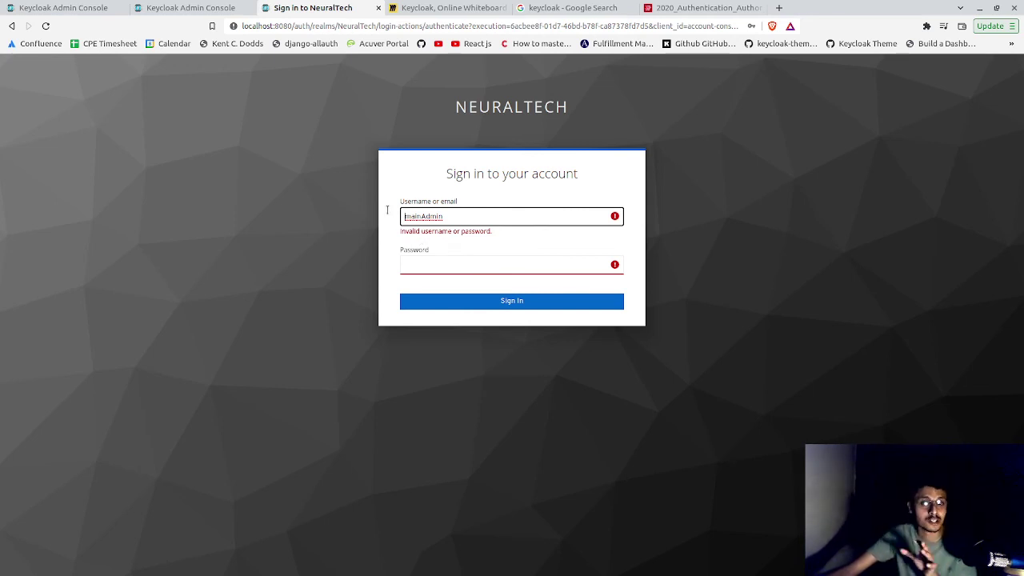
- Replace the rejected username with the user's lowercase username and move to the password field
{"action": "double_click", "coordinate": [440, 223]}
{"action": "key", "text": "BackSpace"}
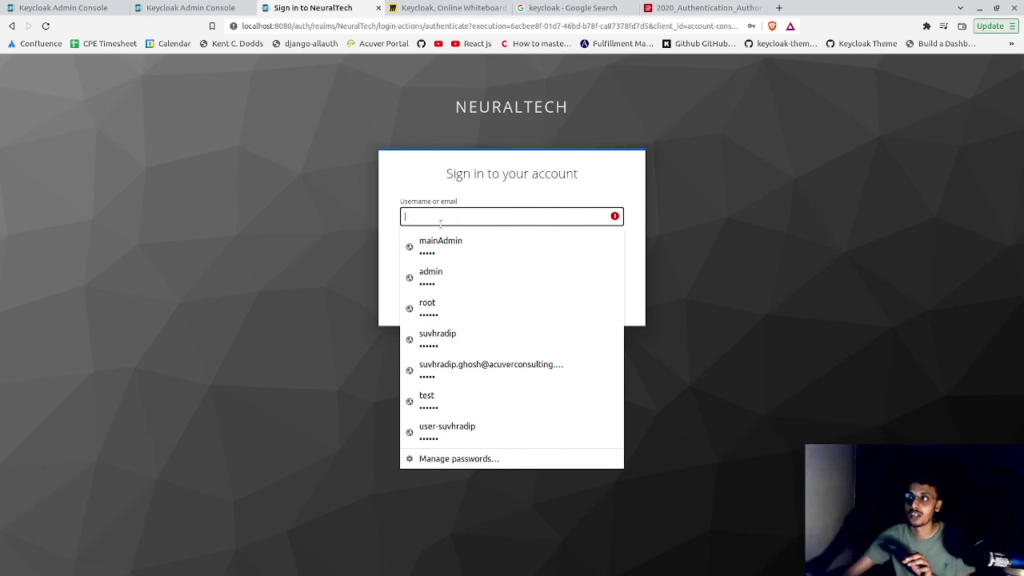
{"action": "type", "text": "Su"}
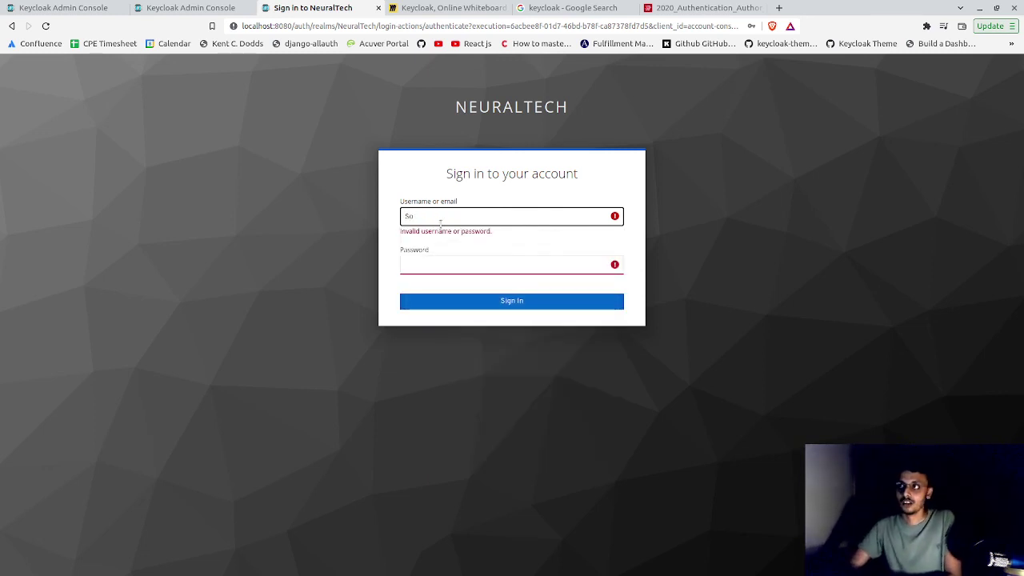
{"action": "key", "text": "BackSpace"}
{"action": "key", "text": "BackSpace"}
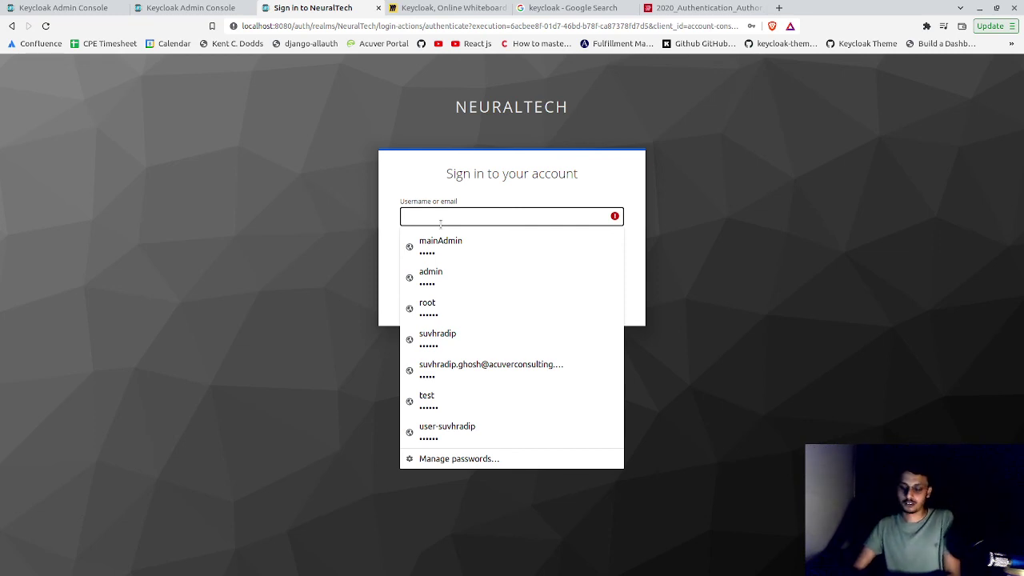
{"action": "type", "text": "Ro"}
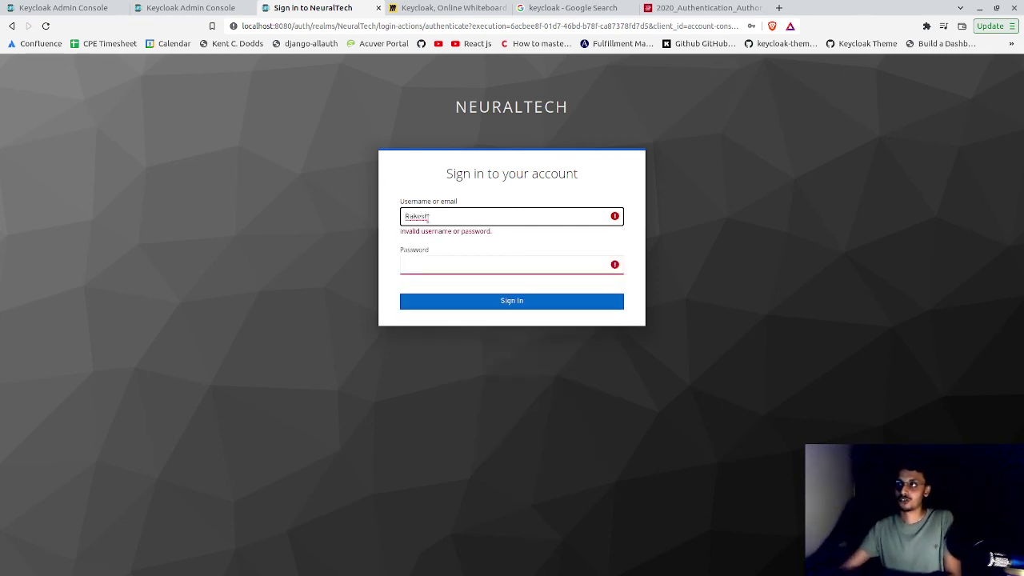
{"action": "double_click", "coordinate": [426, 216]}
{"action": "type", "text": "rakesh"}
{"action": "left_click", "coordinate": [457, 264]}
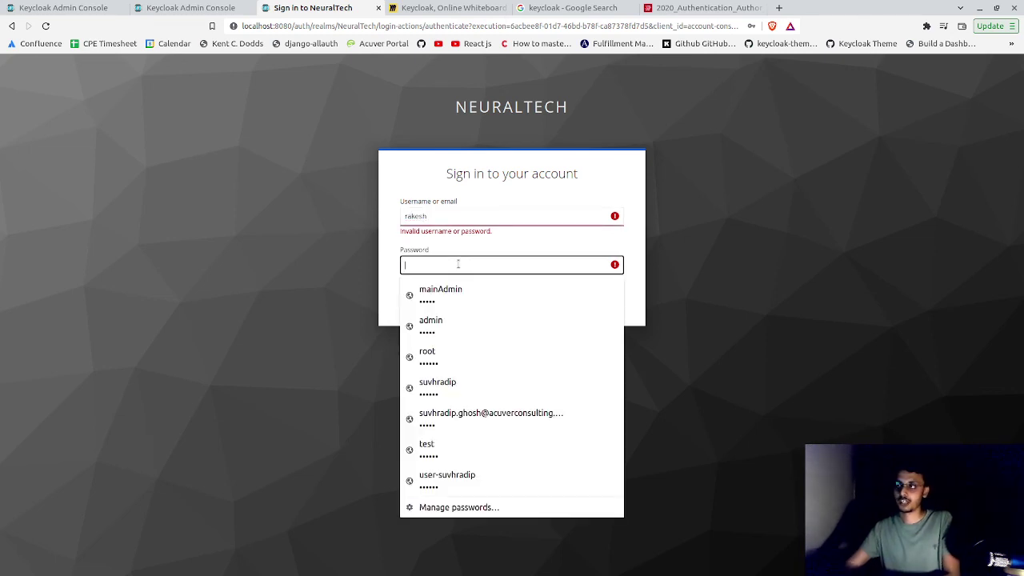
- Enter the user's temporary password and sign in
{"action": "type", "text": "****"}
{"action": "left_click", "coordinate": [483, 302]}
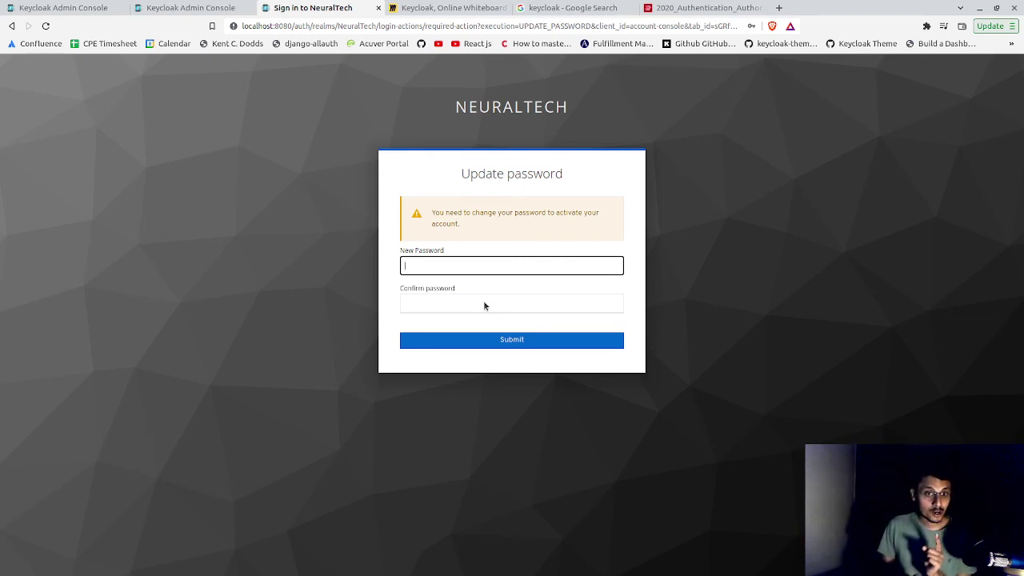
{"action": "left_click", "coordinate": [483, 303]}
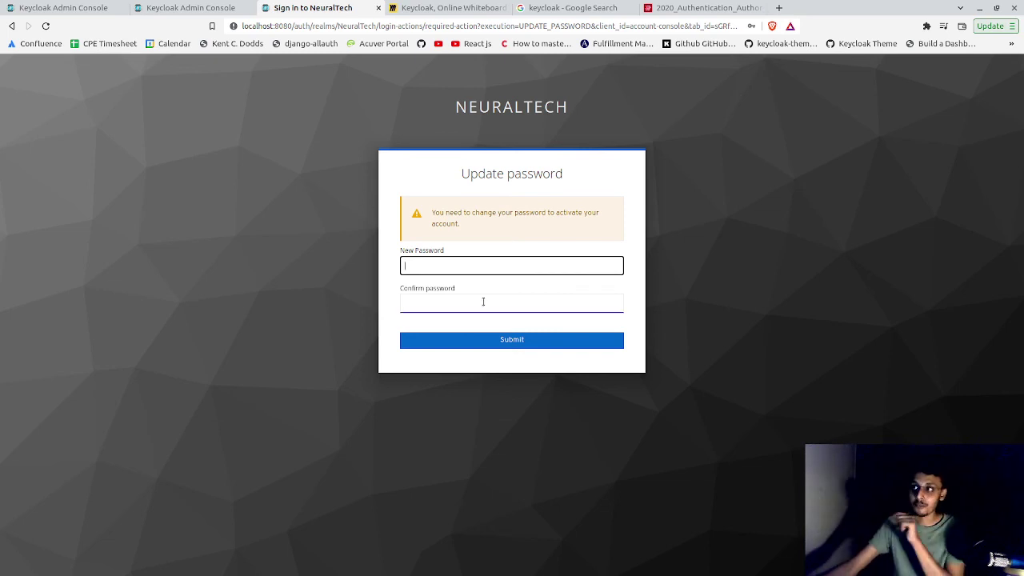
- Enter and confirm the new password on the Update password page, then submit
{"action": "left_click", "coordinate": [463, 272]}
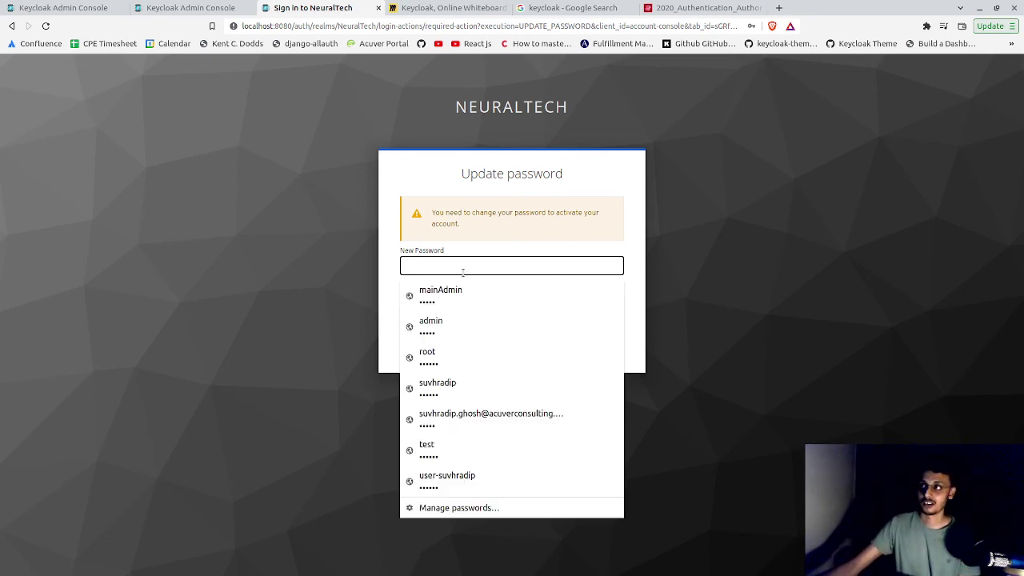
{"action": "type", "text": "a"}
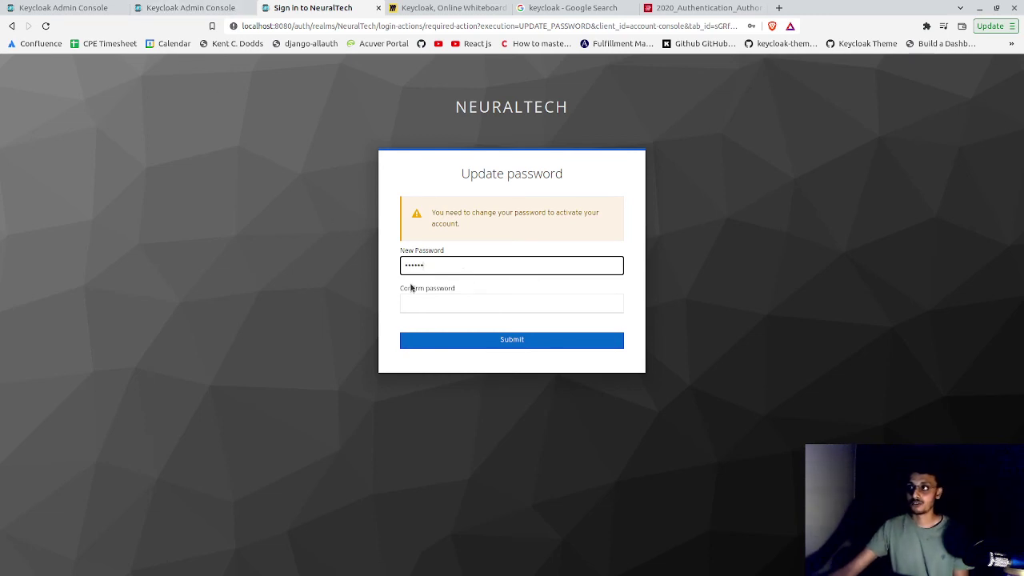
{"action": "left_click", "coordinate": [416, 299]}
{"action": "type", "text": "adm"}
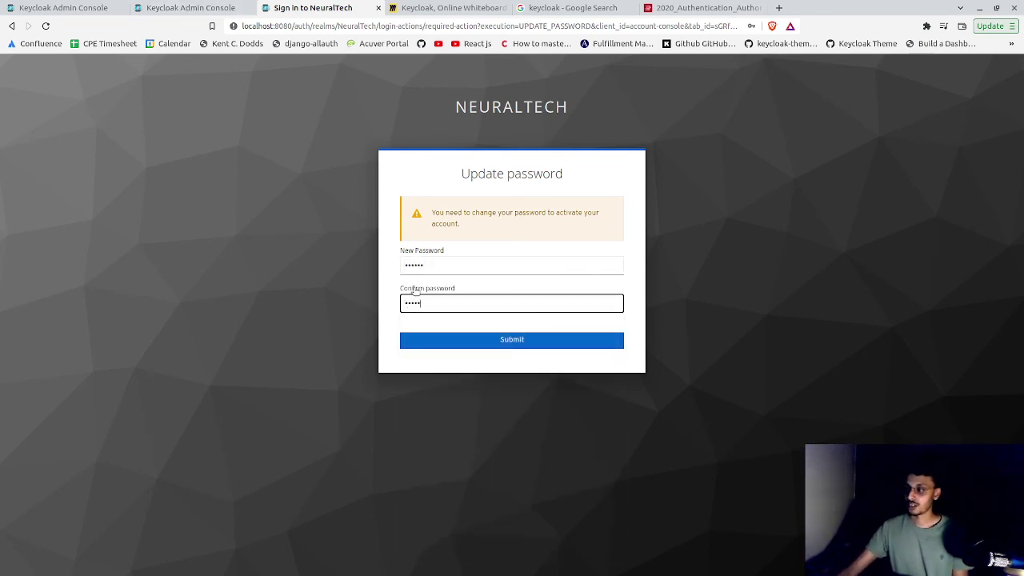
{"action": "left_click", "coordinate": [469, 345]}
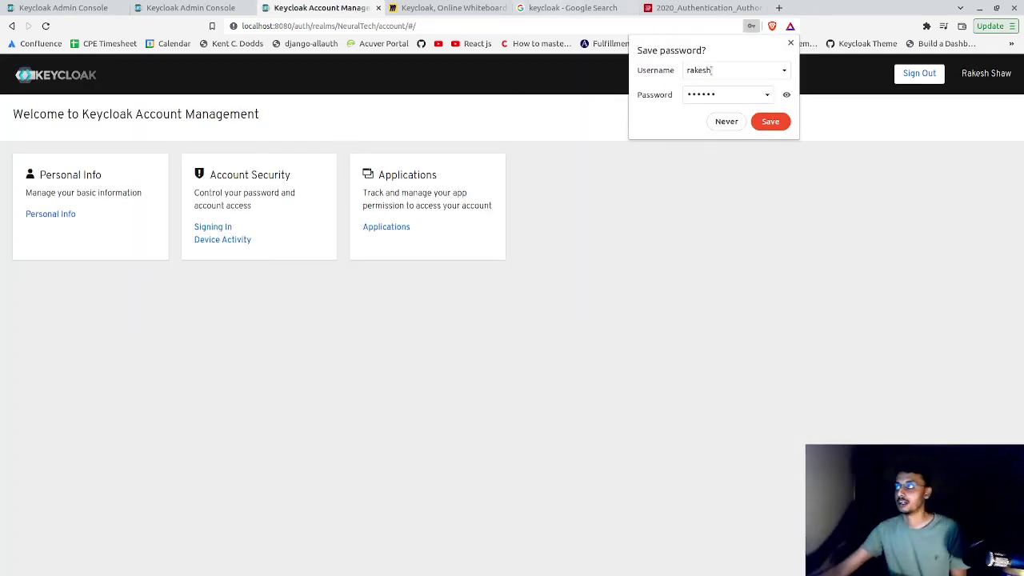
- Dismiss the save-password offer and Inspect the account welcome page in DevTools
{"action": "left_click", "coordinate": [791, 42]}
{"action": "right_click", "coordinate": [751, 119]}
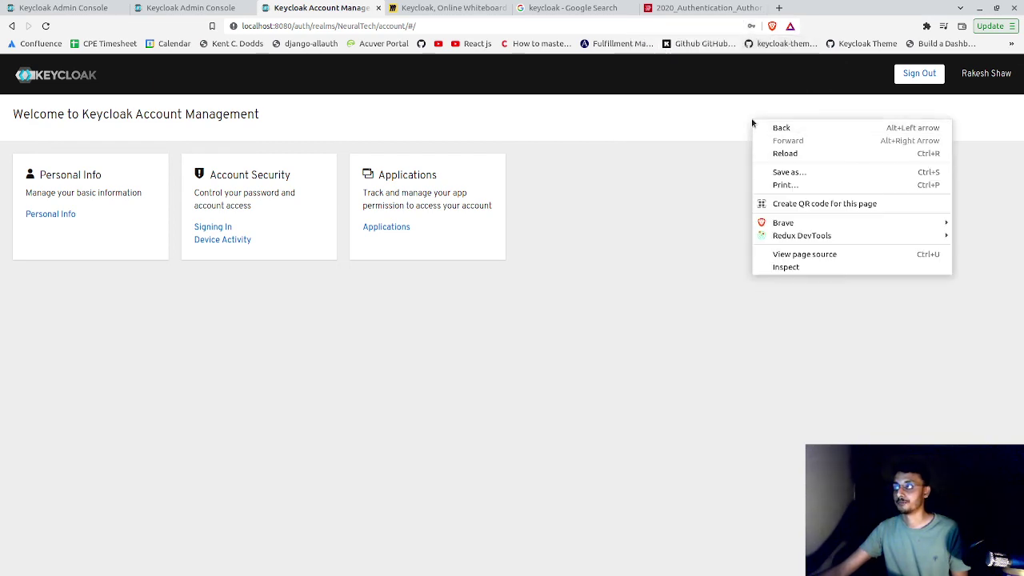
{"action": "left_click", "coordinate": [788, 267]}
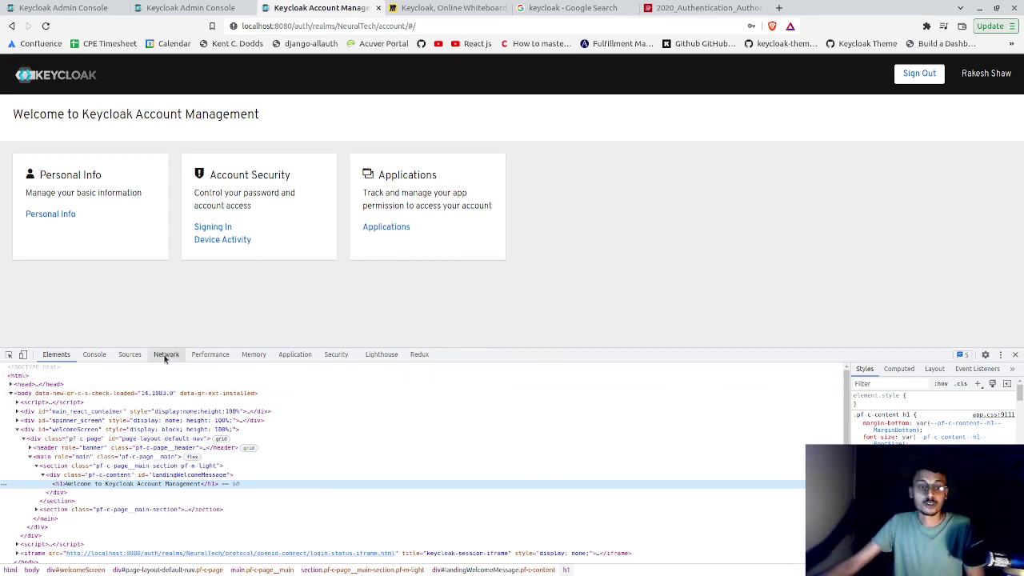
- Reload with the Network tab recording, open the token request, and copy its access_token value
{"action": "left_click", "coordinate": [166, 355]}
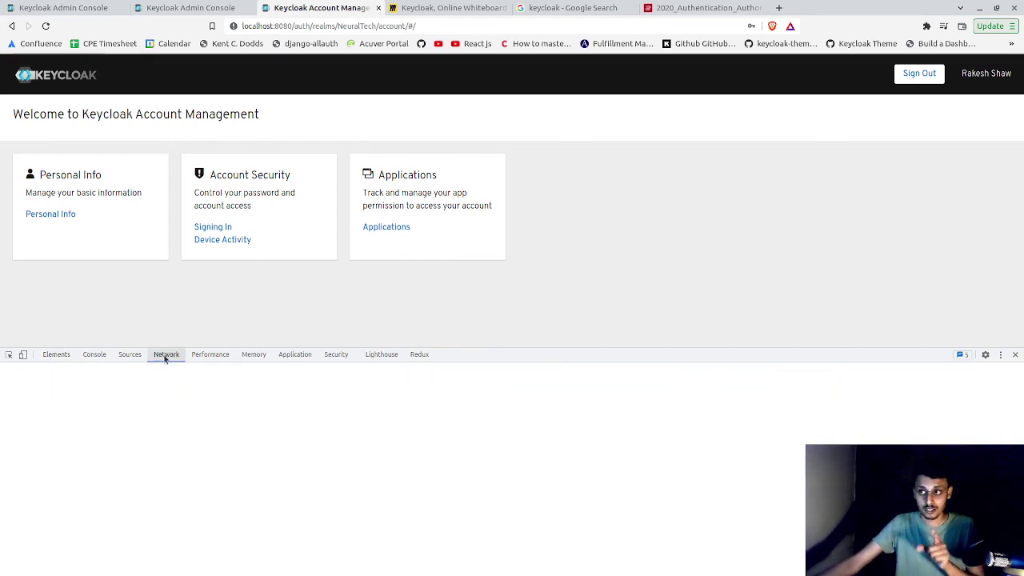
{"action": "left_click", "coordinate": [46, 25]}
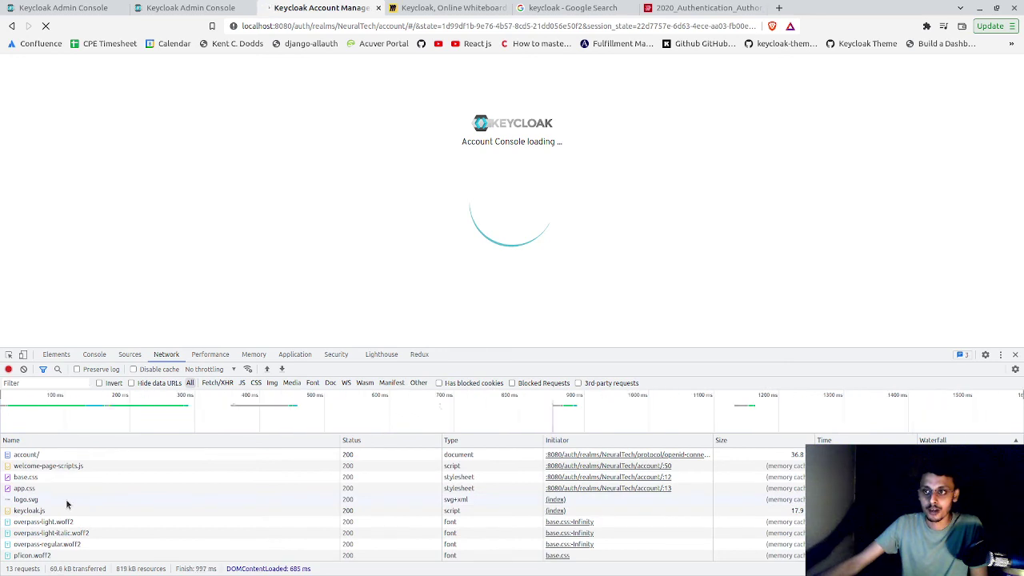
{"action": "scroll", "coordinate": [68, 508], "scroll_direction": "down", "scroll_amount": 3}
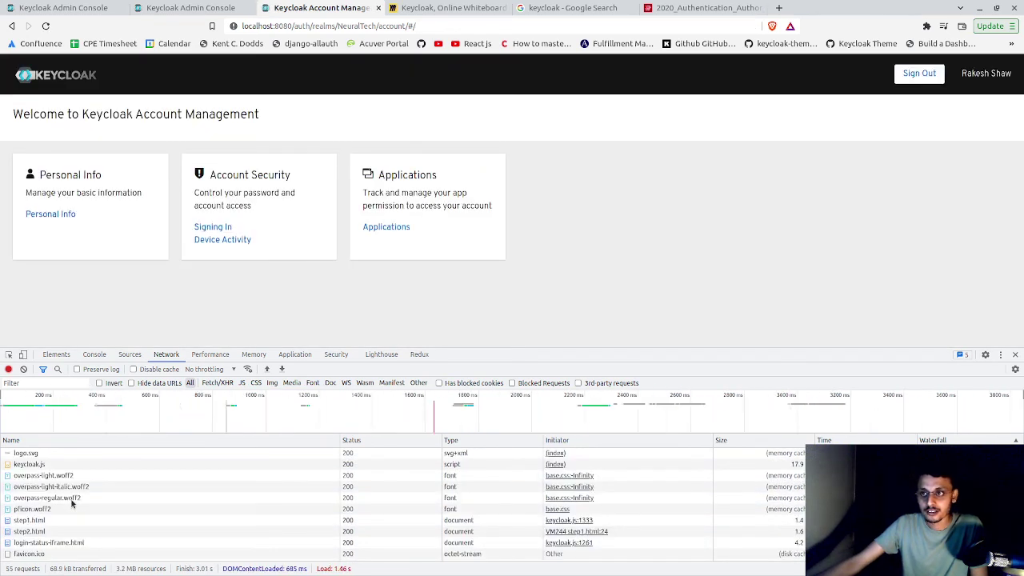
{"action": "left_click", "coordinate": [478, 536]}
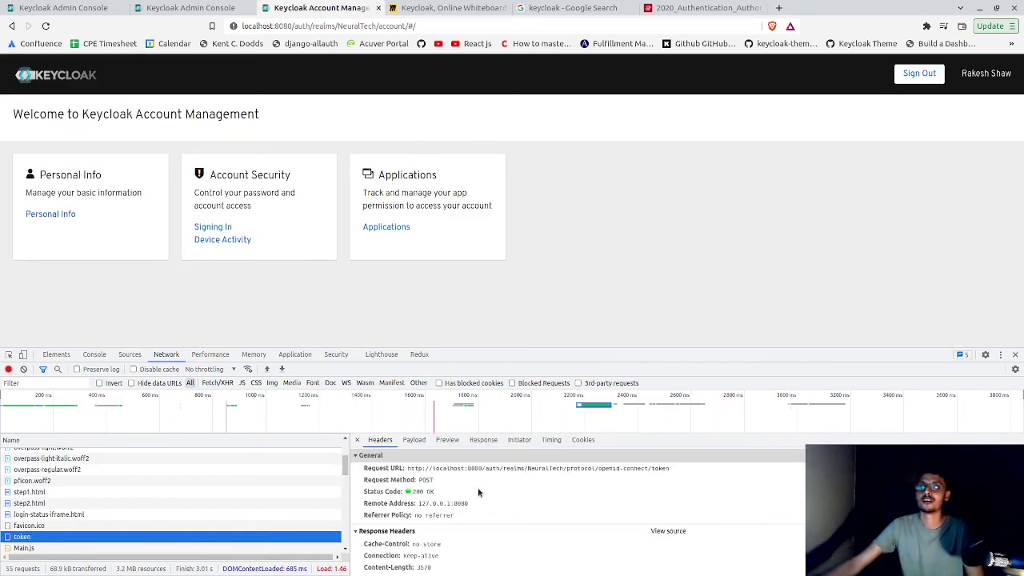
{"action": "left_click", "coordinate": [414, 439]}
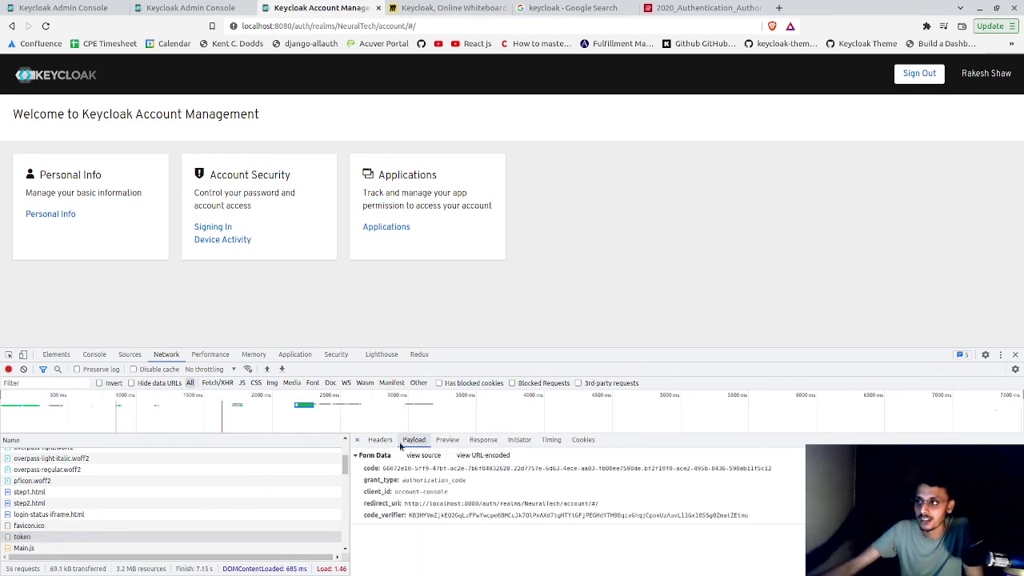
{"action": "left_click", "coordinate": [445, 439]}
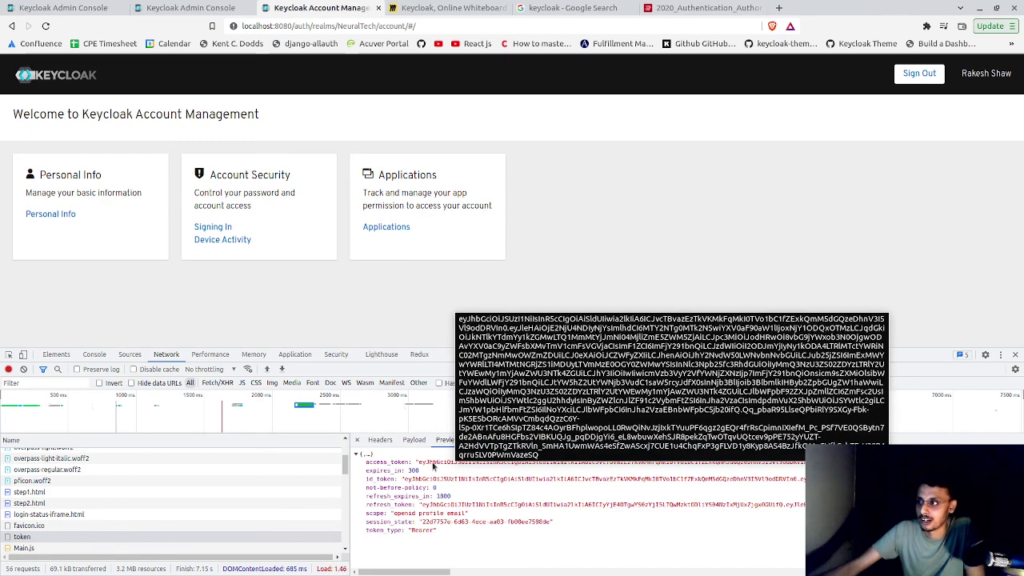
{"action": "right_click", "coordinate": [489, 464]}
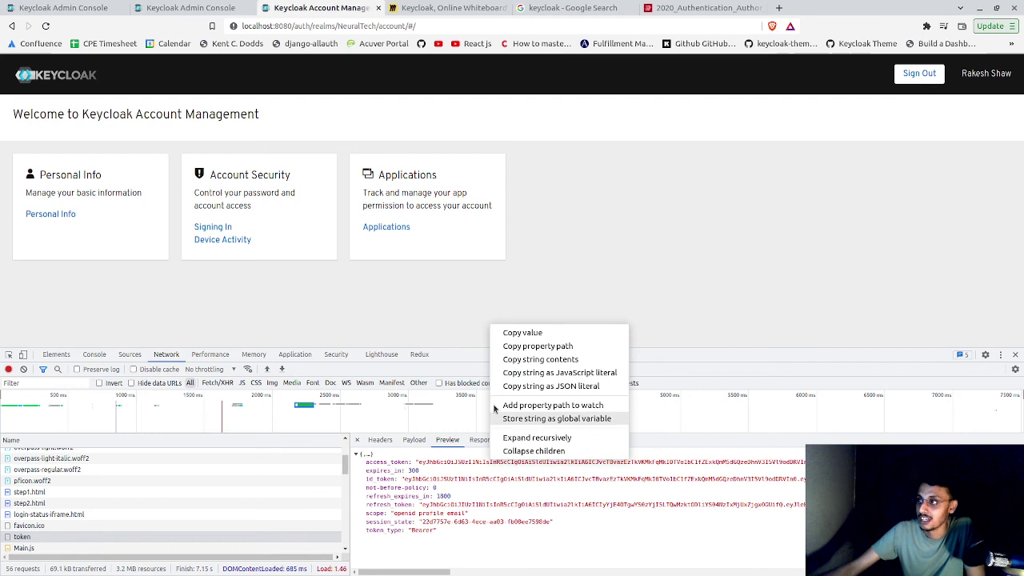
{"action": "left_click", "coordinate": [507, 335]}
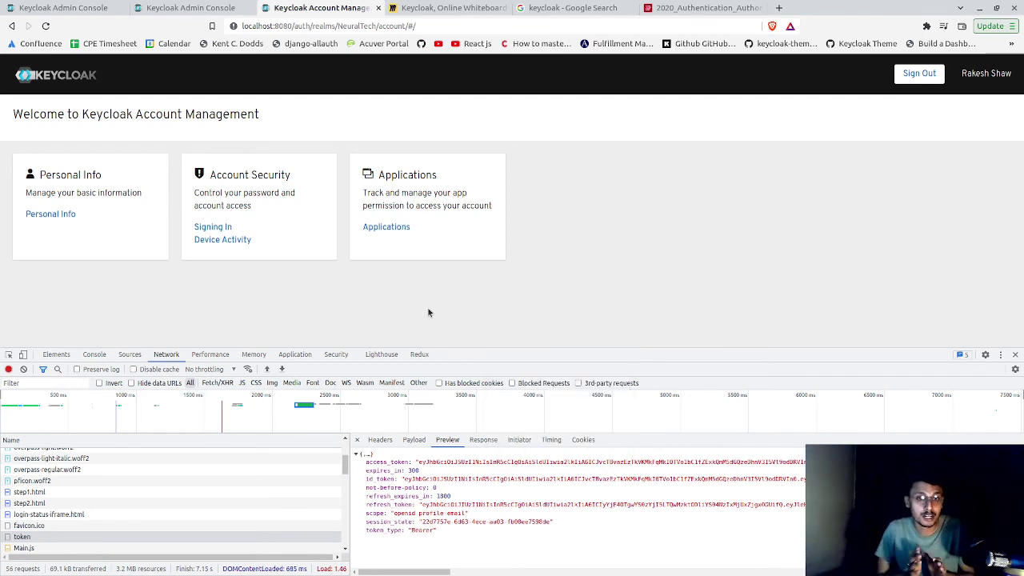
- Go to jwt.io in a new tab and replace the sample encoded token with the copied one
{"action": "left_click", "coordinate": [778, 8]}
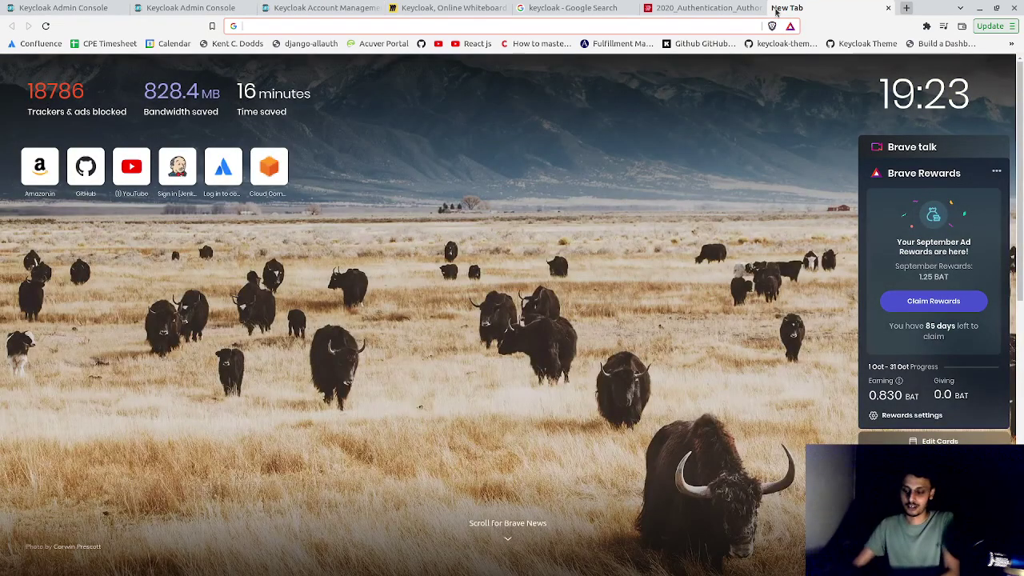
{"action": "type", "text": "jwt"}
{"action": "key", "text": "Return"}
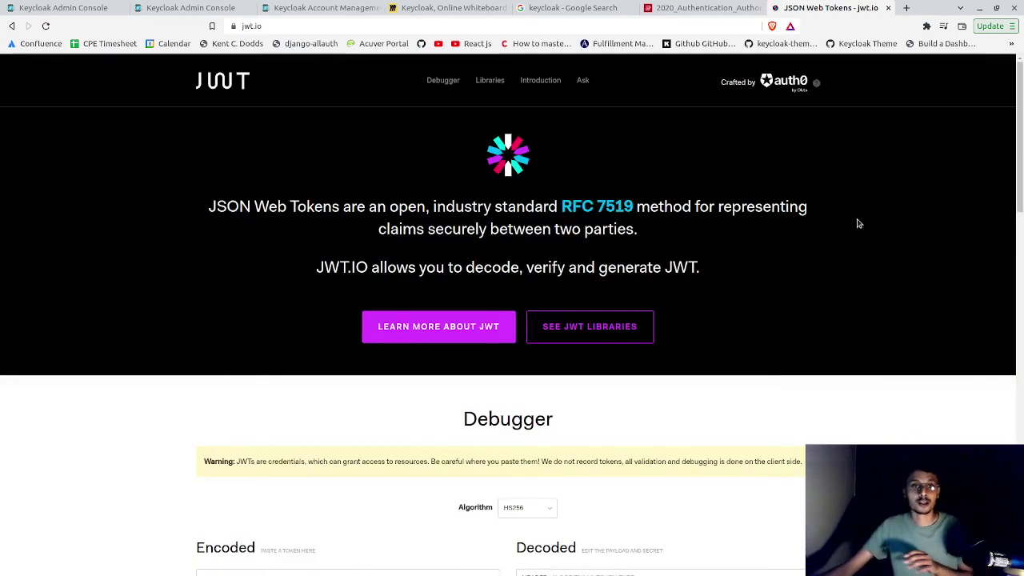
{"action": "scroll", "coordinate": [526, 395], "scroll_direction": "down", "scroll_amount": 5}
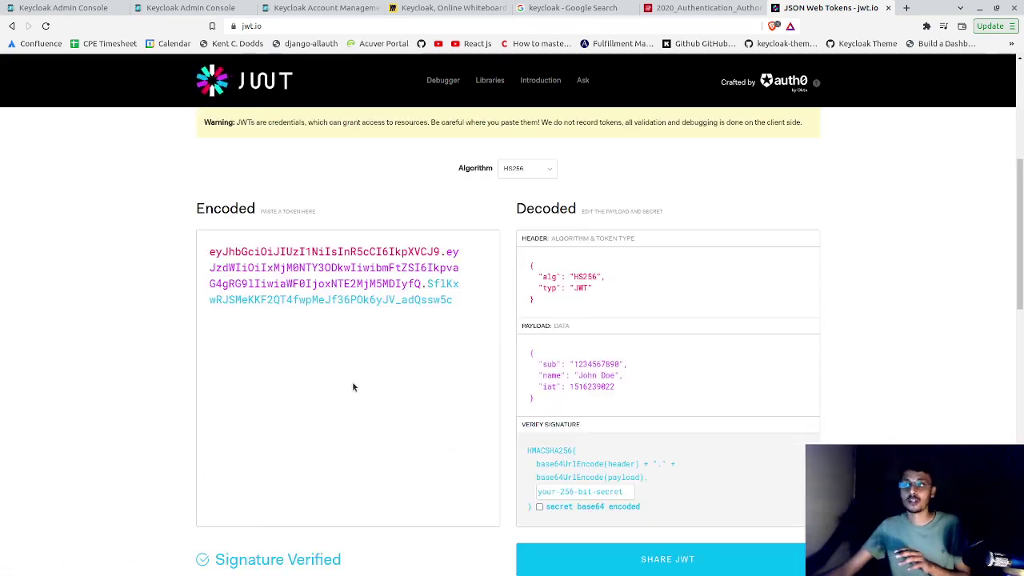
{"action": "left_click", "coordinate": [346, 334]}
{"action": "key", "text": "ctrl+a"}
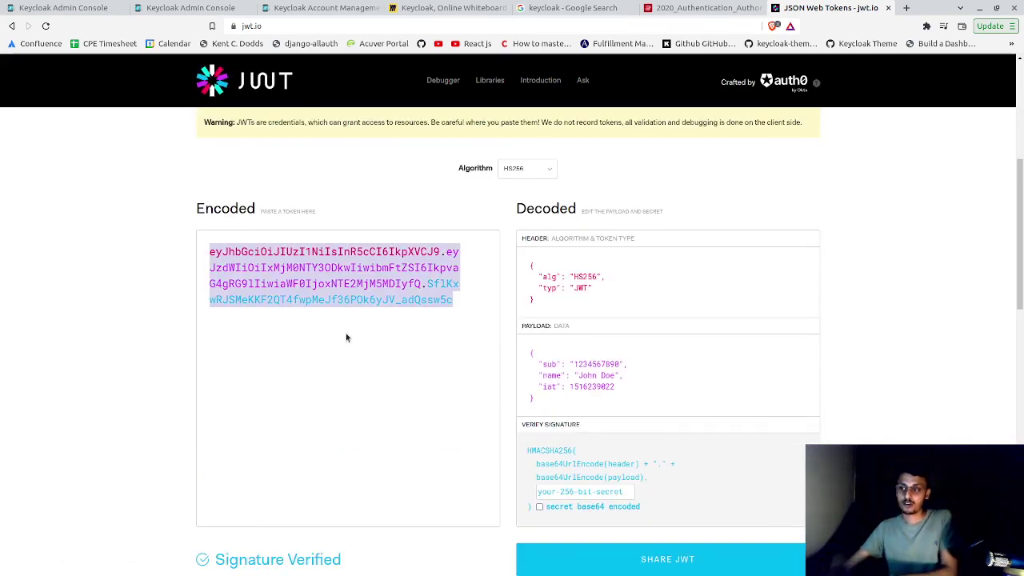
{"action": "key", "text": "ctrl+v"}
- Highlight the given_name, family_name and preferred_username claims in the decoded payload
{"action": "scroll", "coordinate": [850, 293], "scroll_direction": "down", "scroll_amount": 5}
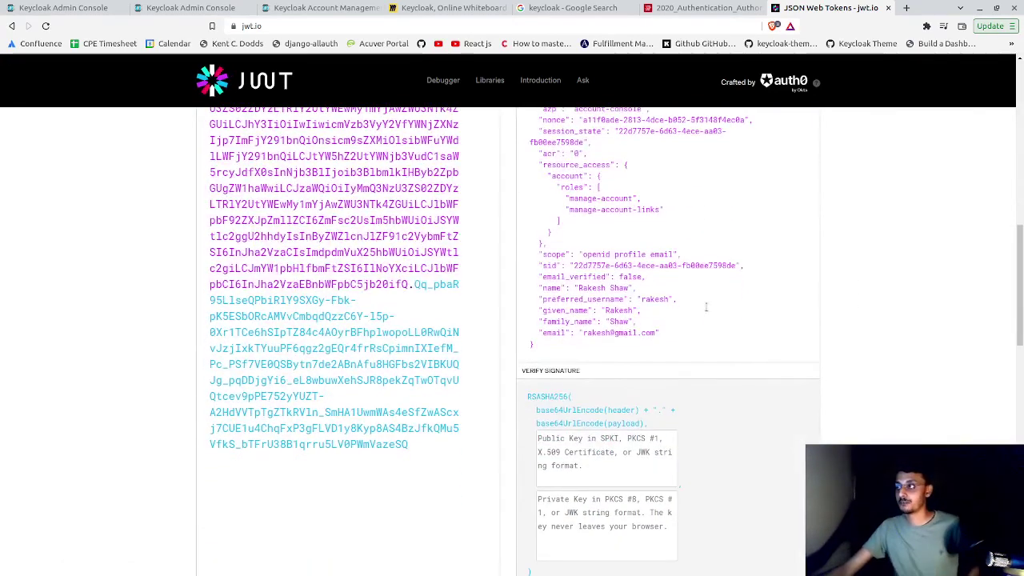
{"action": "scroll", "coordinate": [669, 337], "scroll_direction": "down", "scroll_amount": 1}
{"action": "left_click_drag", "start_coordinate": [662, 307], "coordinate": [518, 255]}
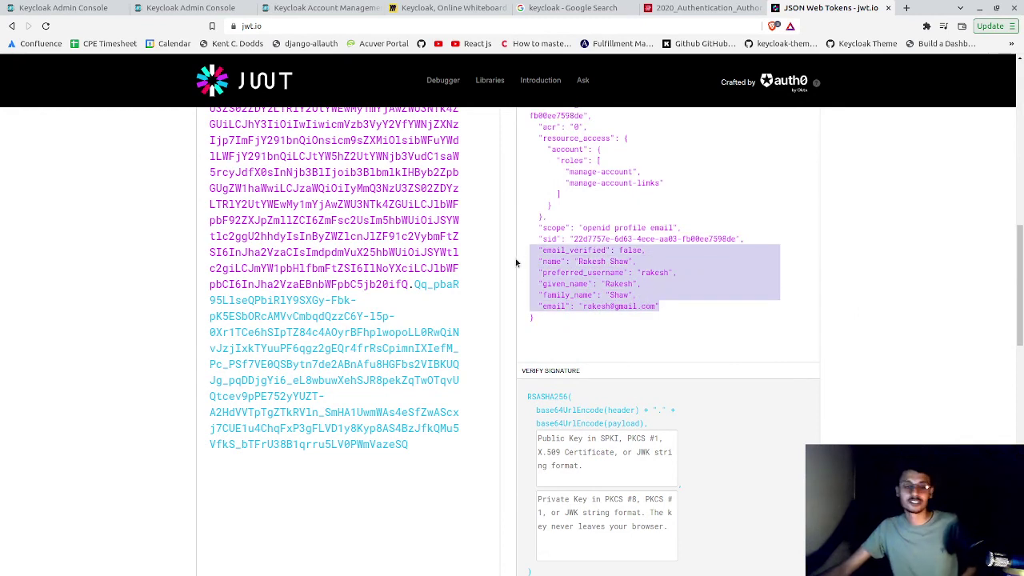
{"action": "left_click", "coordinate": [579, 260]}
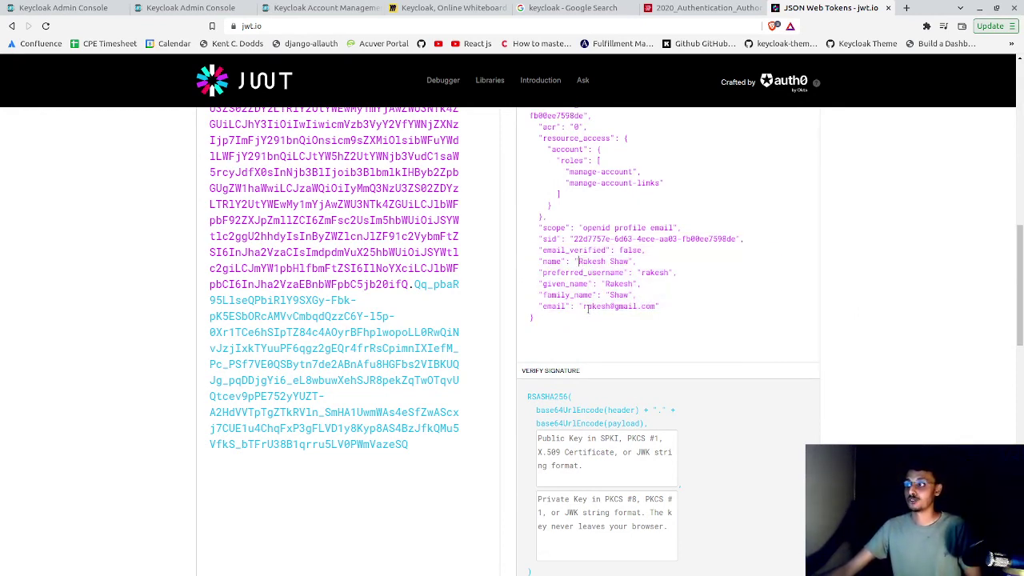
{"action": "double_click", "coordinate": [614, 283]}
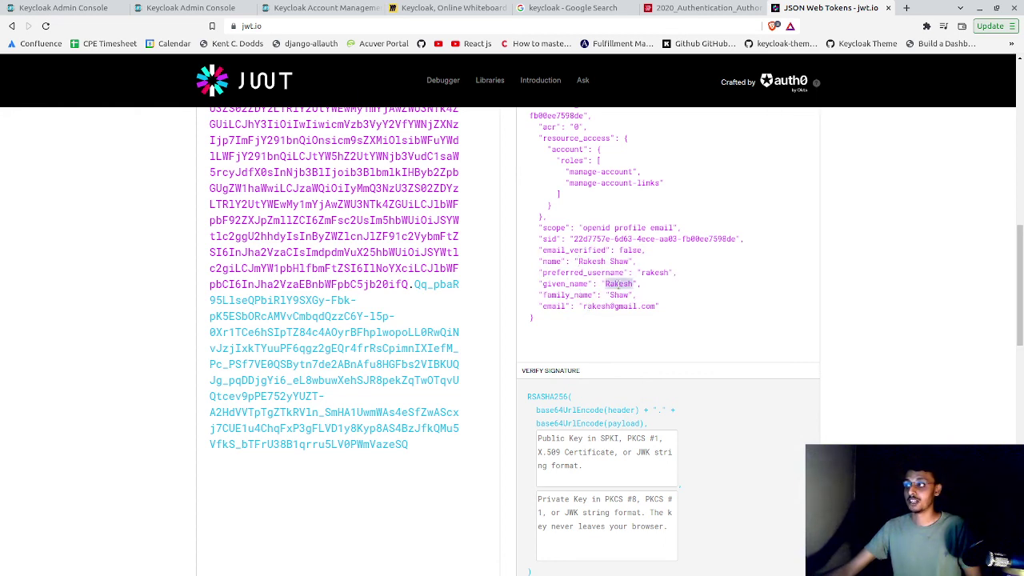
{"action": "double_click", "coordinate": [621, 295]}
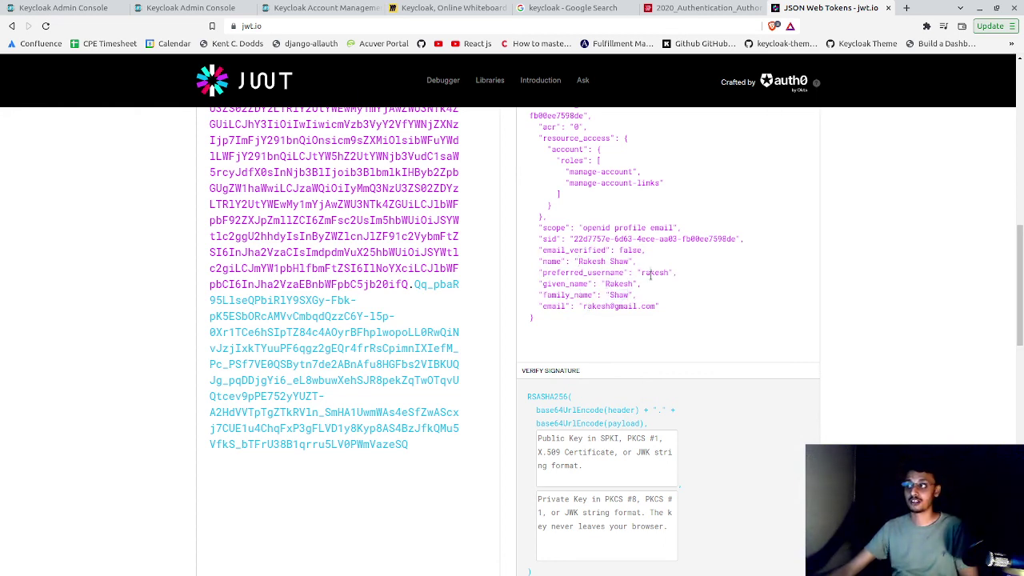
{"action": "double_click", "coordinate": [651, 273]}
{"action": "scroll", "coordinate": [654, 277], "scroll_direction": "up", "scroll_amount": 4}
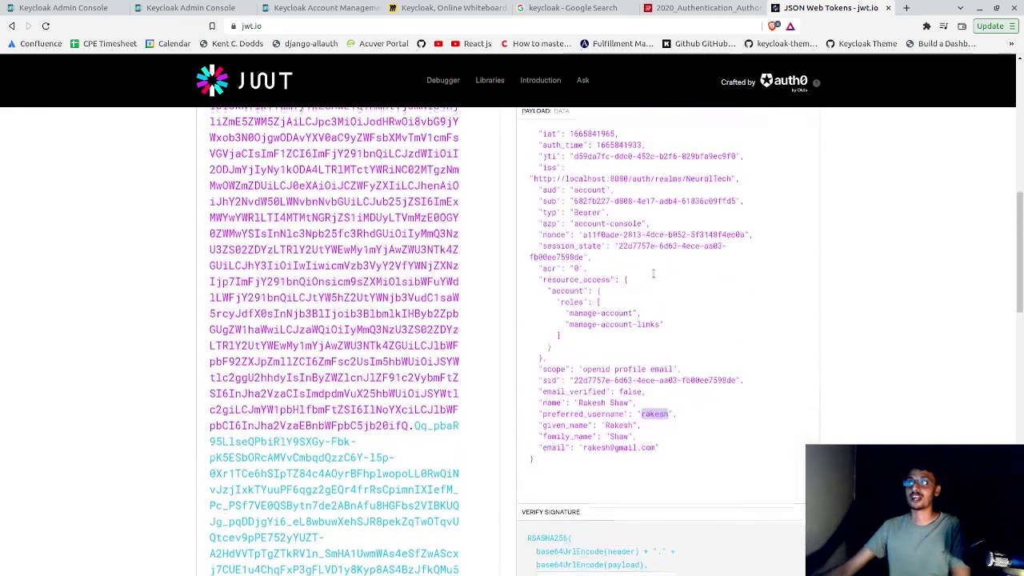
{"action": "scroll", "coordinate": [652, 268], "scroll_direction": "up", "scroll_amount": 1}
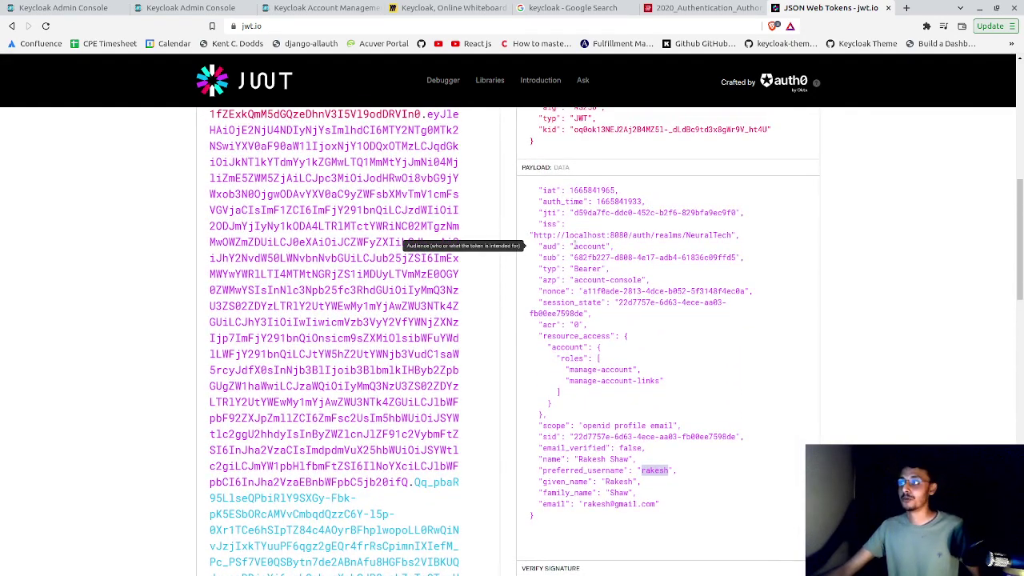
{"action": "left_click_drag", "start_coordinate": [532, 236], "coordinate": [733, 235]}
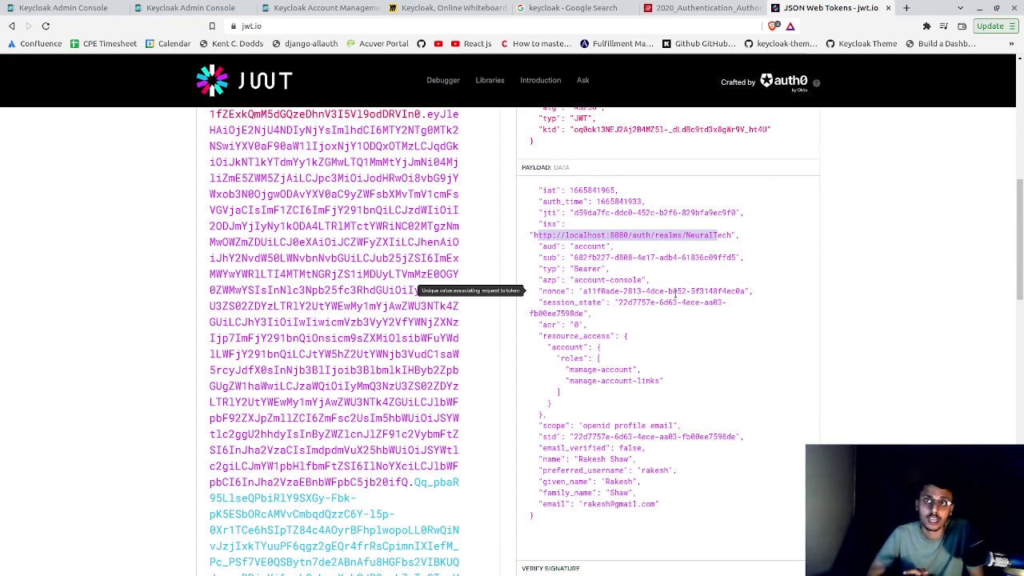
- Return to the Keycloak Admin Console tab and show NeuralTech's Users list
{"action": "left_click", "coordinate": [97, 6]}
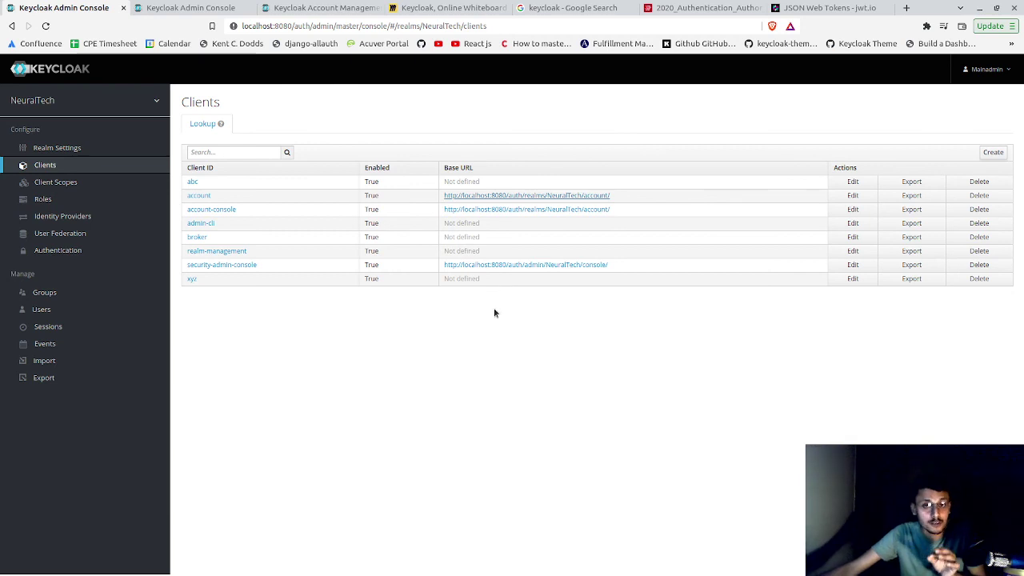
{"action": "left_click", "coordinate": [94, 317]}
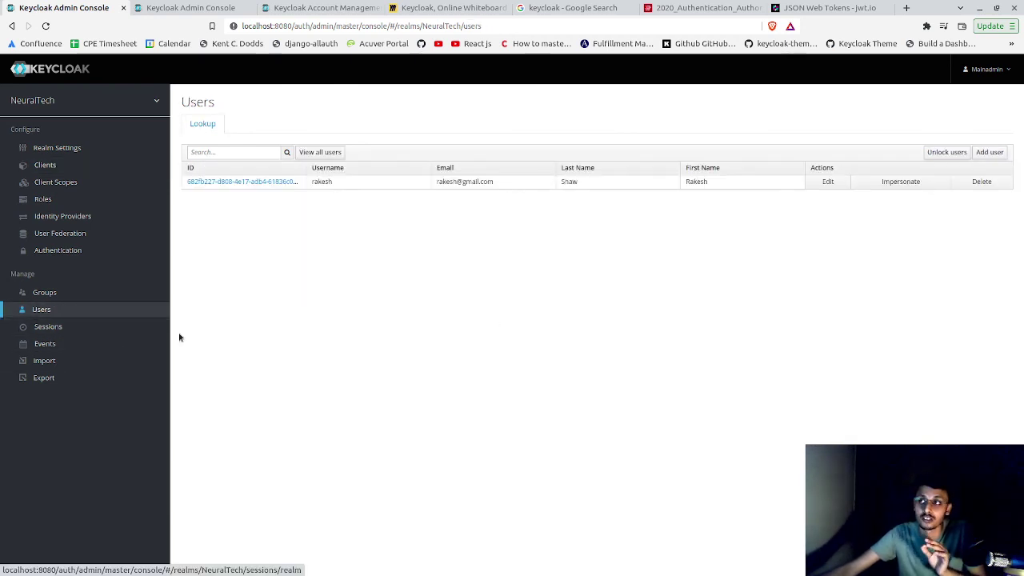